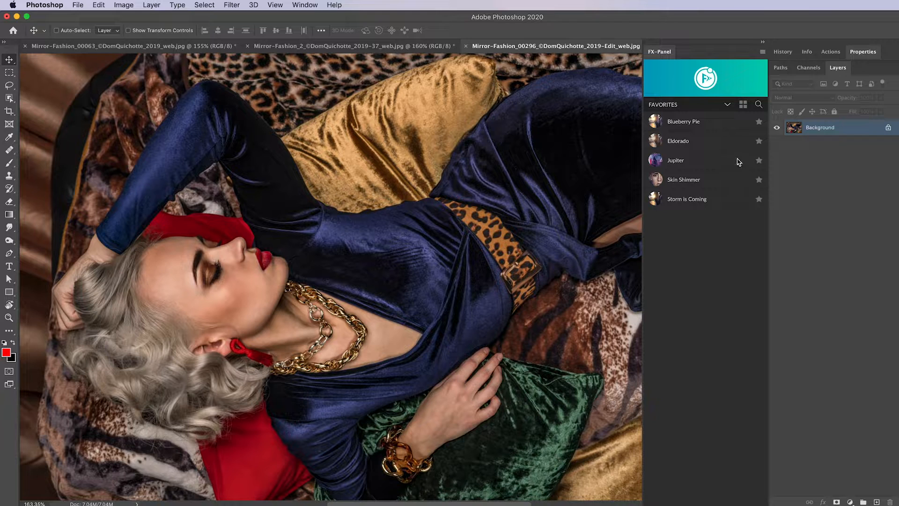
List the Favorites presets and apply the Blueberry Pie preset to the image.
left_click(683, 115)
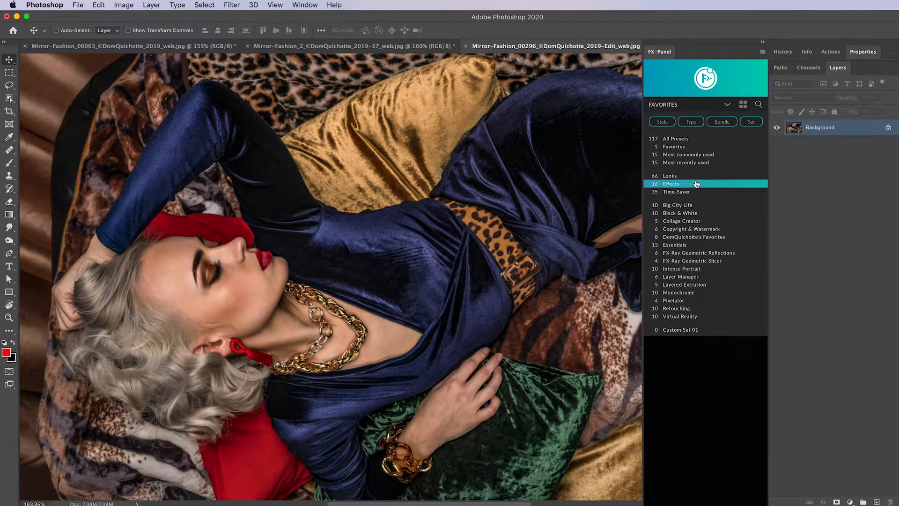
left_click(701, 147)
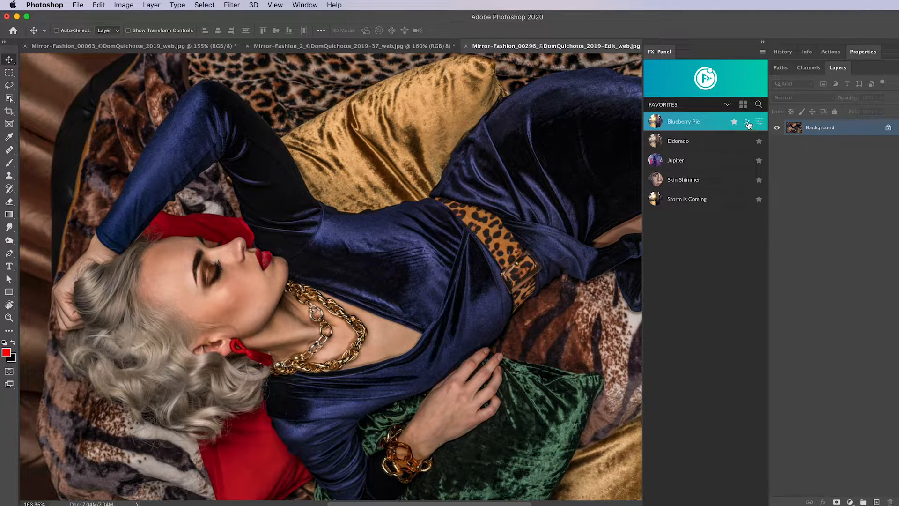
left_click(748, 122)
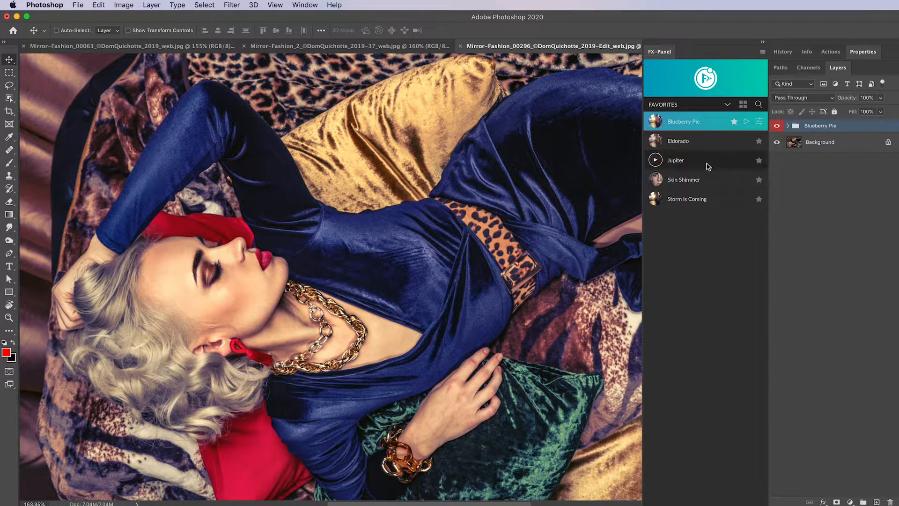
Try the Jupiter and Skin Shimmer presets in turn on the image, checking Jupiter's options in between.
left_click(707, 166)
left_click(746, 161)
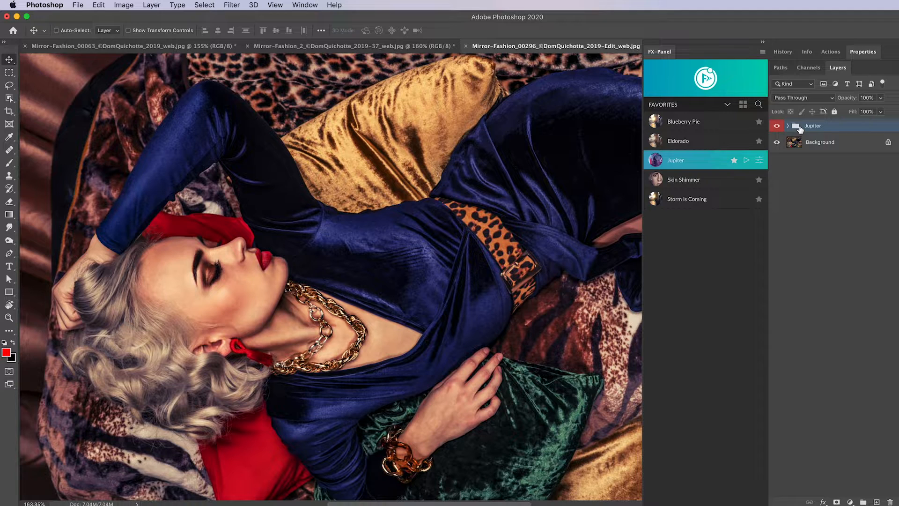
left_click(759, 161)
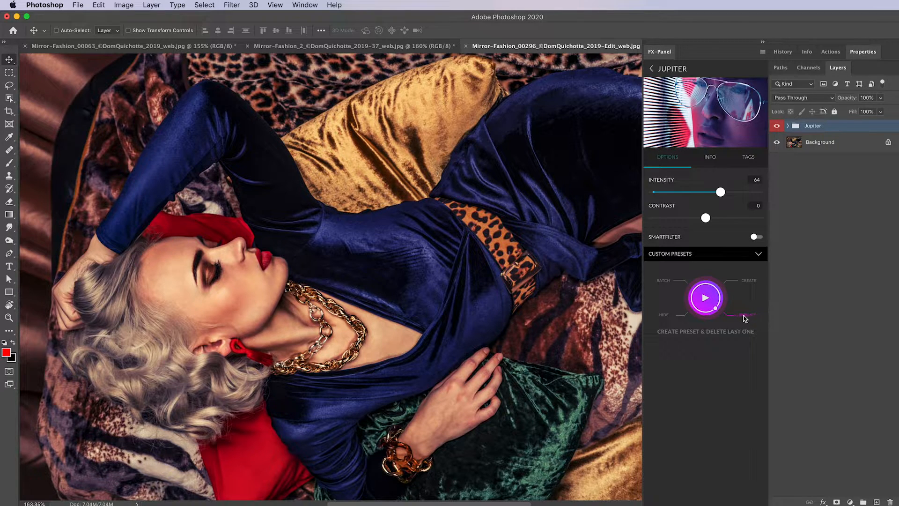
left_click(682, 81)
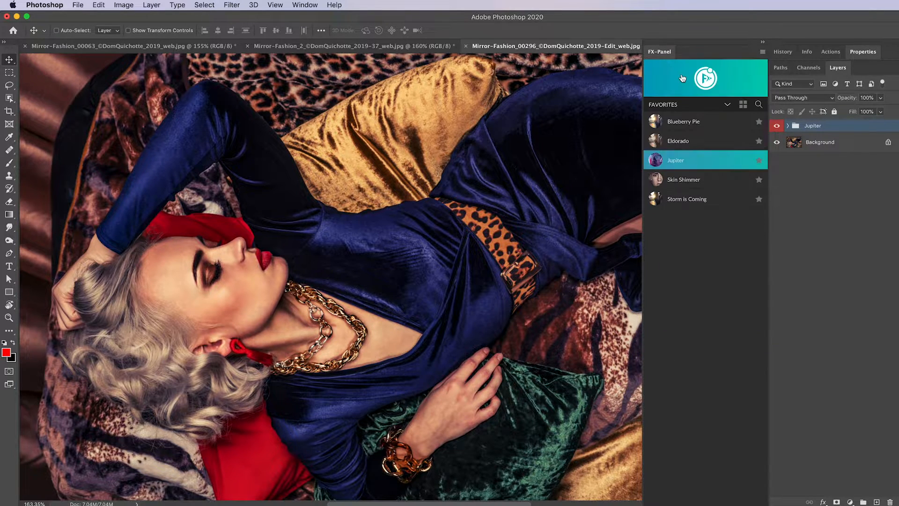
mouse_move(716, 183)
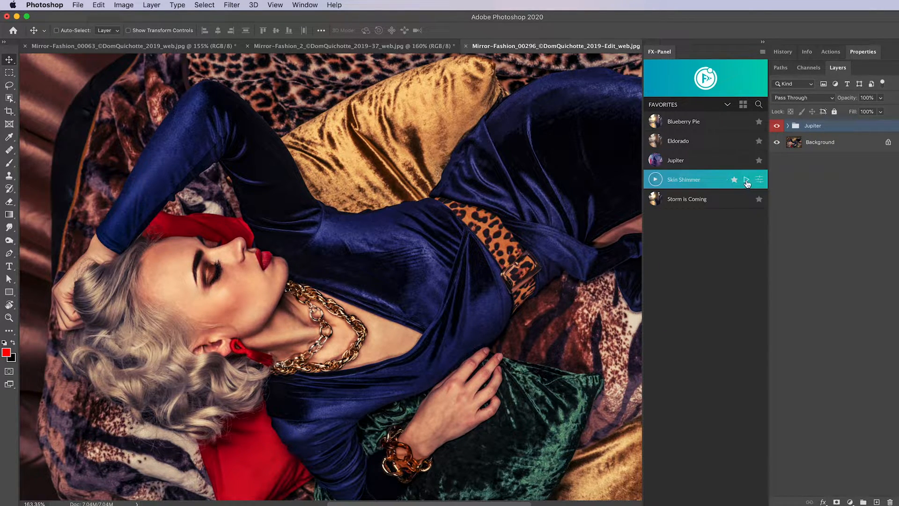
left_click(747, 179)
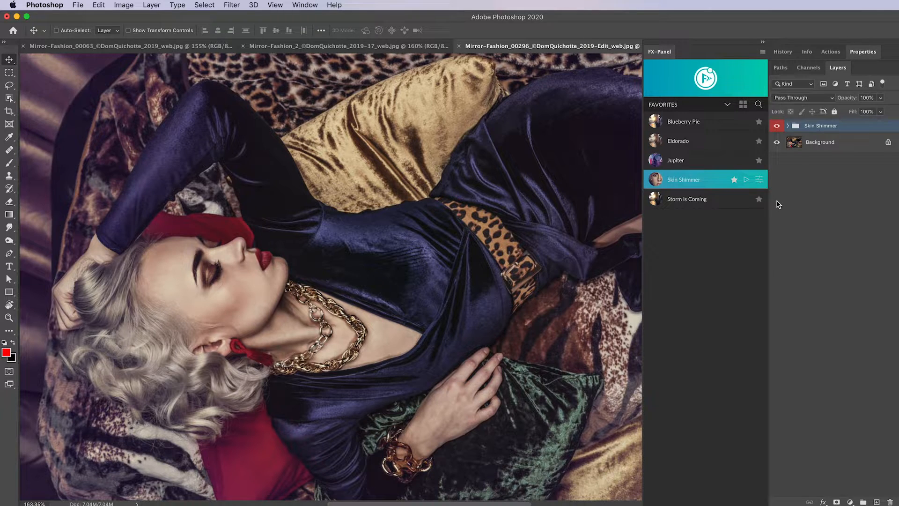
Switch the preset mode to Create in Skin Shimmer's options and apply the Jupiter preset on top of Skin Shimmer.
left_click(759, 179)
mouse_move(747, 315)
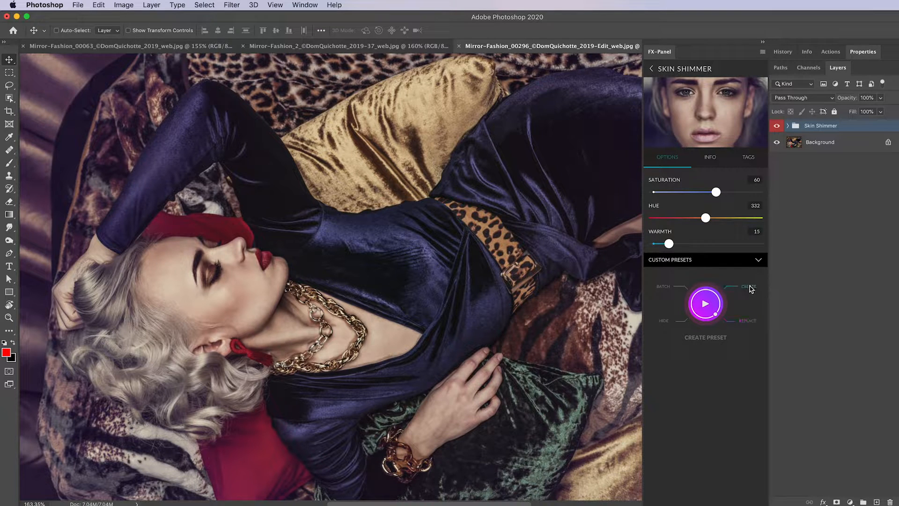
left_click(750, 288)
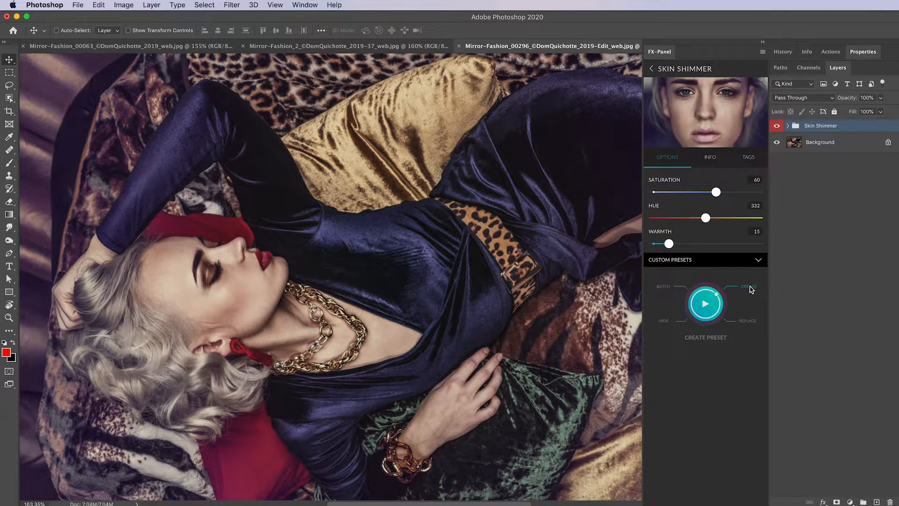
left_click(651, 69)
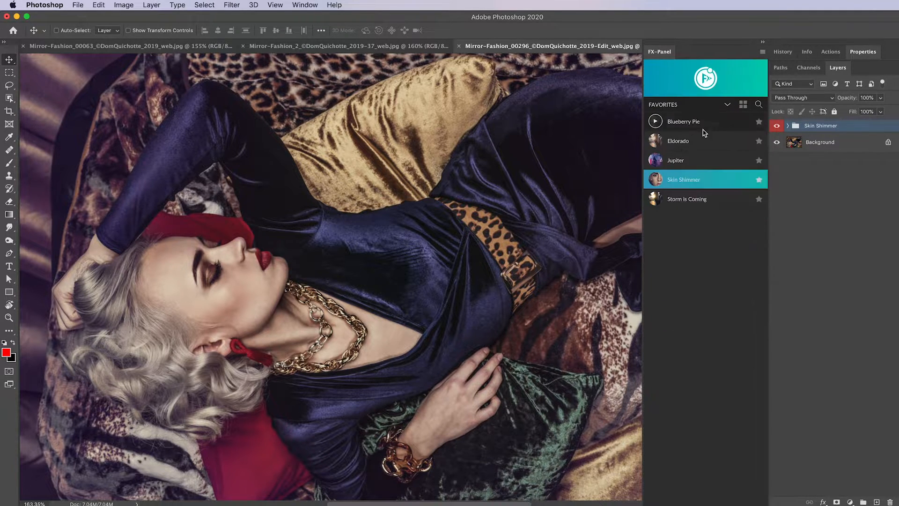
left_click(747, 160)
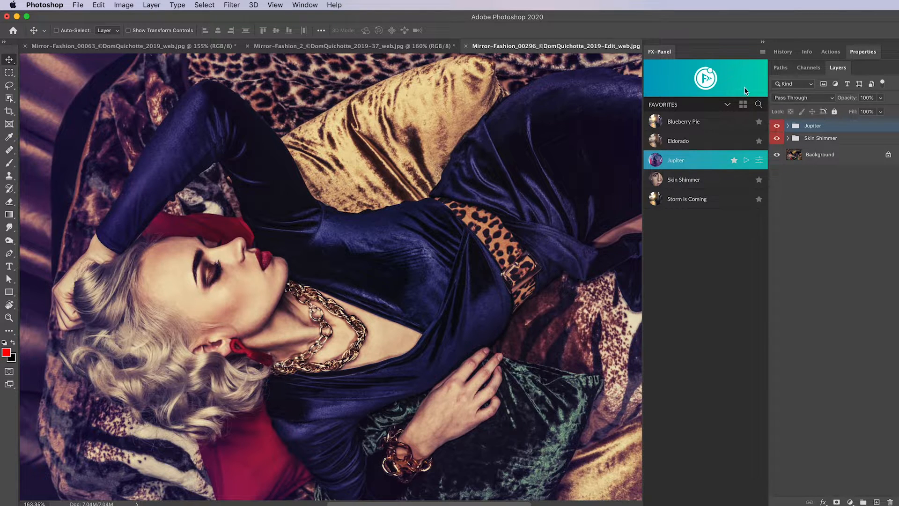
Add a new Workflow preset and delete the Jupiter and Skin Shimmer groups from the image.
left_click(715, 89)
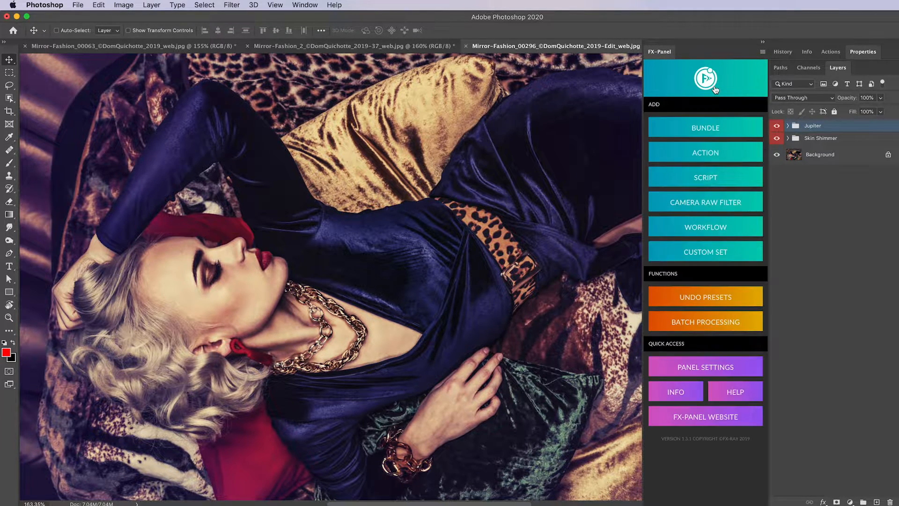
left_click(727, 233)
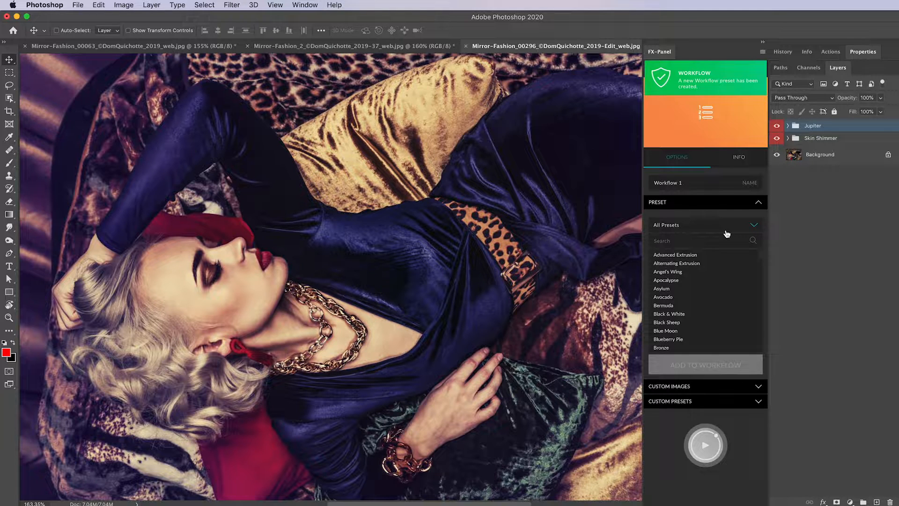
left_click(697, 181)
left_click(691, 182)
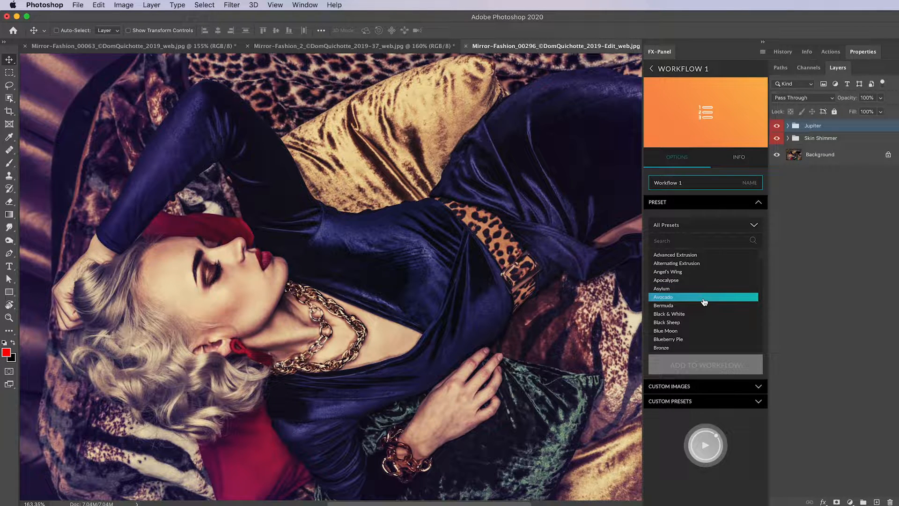
left_click(834, 138, "shift")
key("Delete")
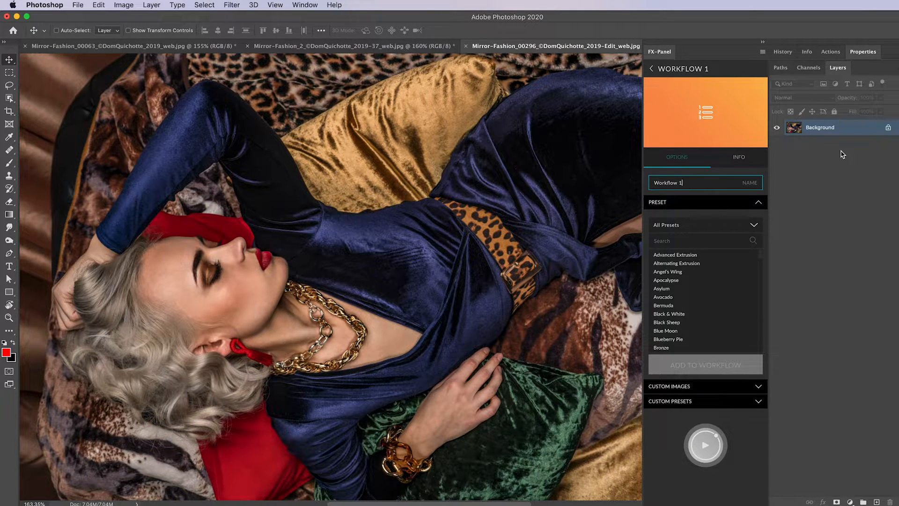
Add the Blueberry Pie preset and the Jupiter preset to the workflow with their current settings.
left_click(675, 343)
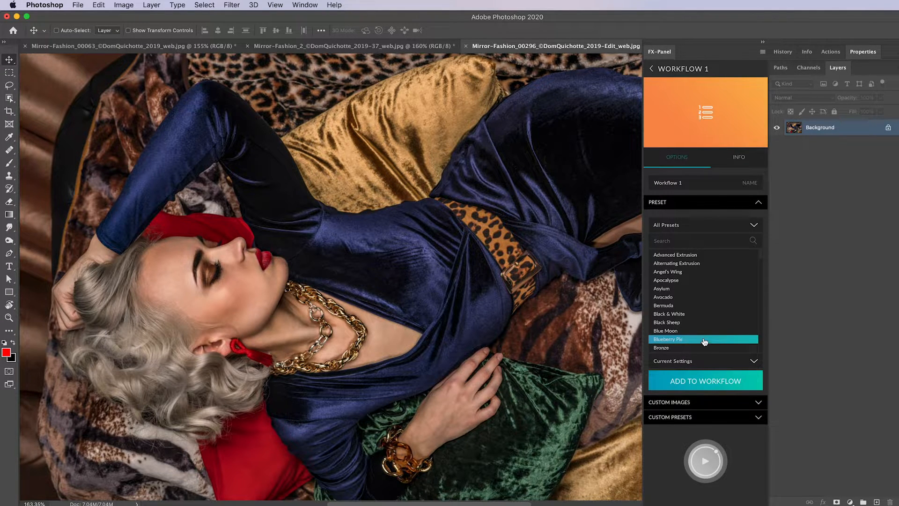
left_click(701, 383)
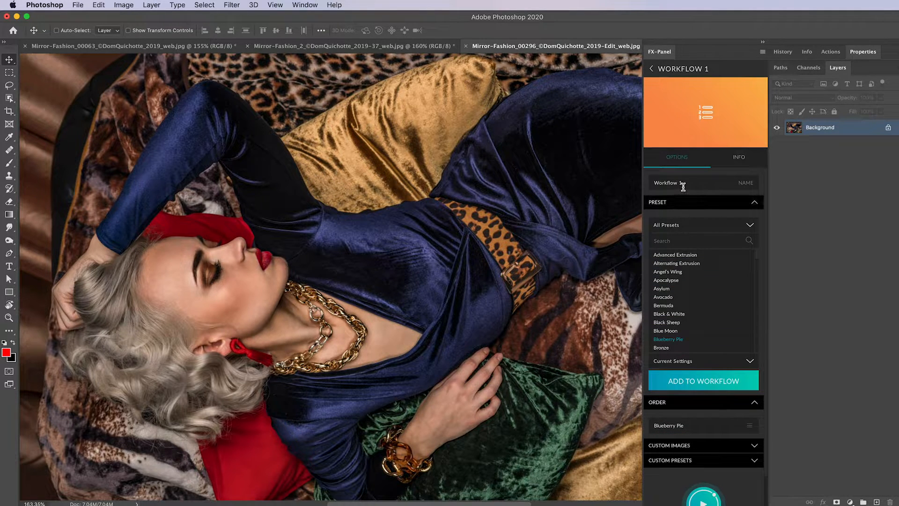
left_click(686, 243)
type("Jup")
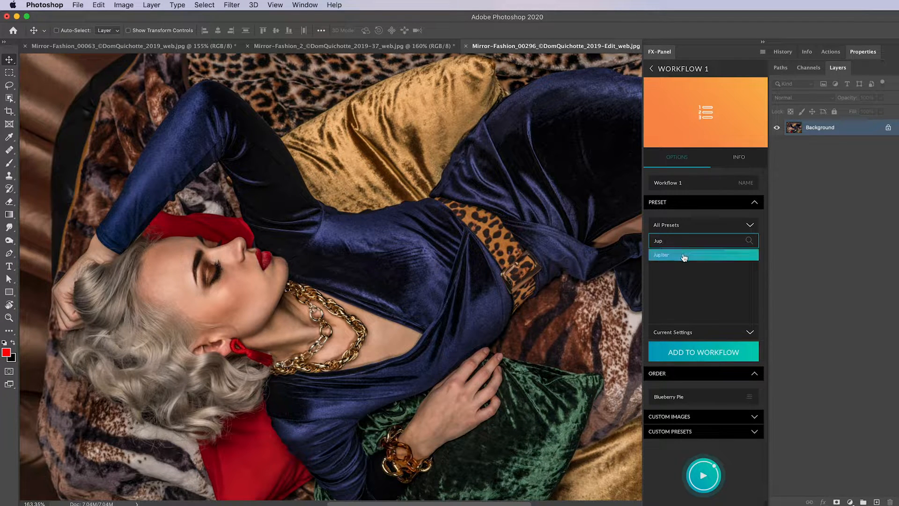
left_click(683, 255)
left_click(693, 359)
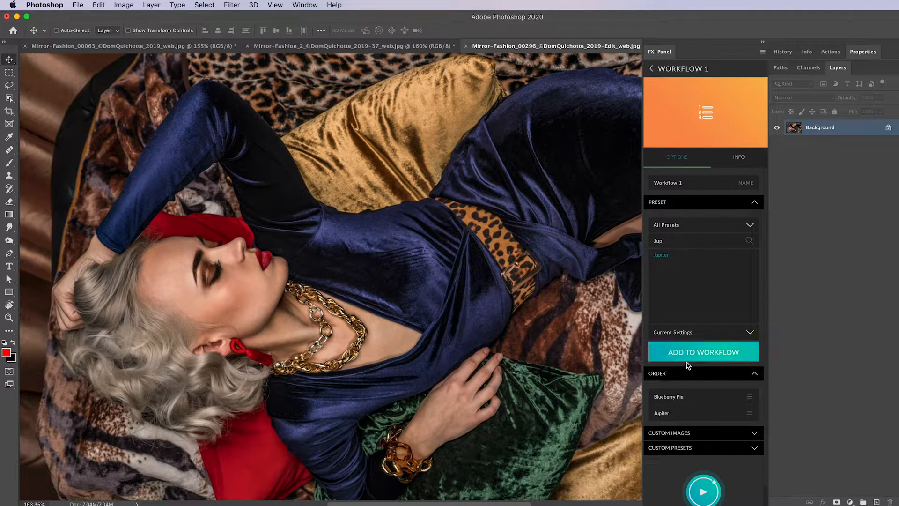
Collapse the workflow's preset list and run the workflow with Blueberry Pie before Jupiter.
left_click(714, 205)
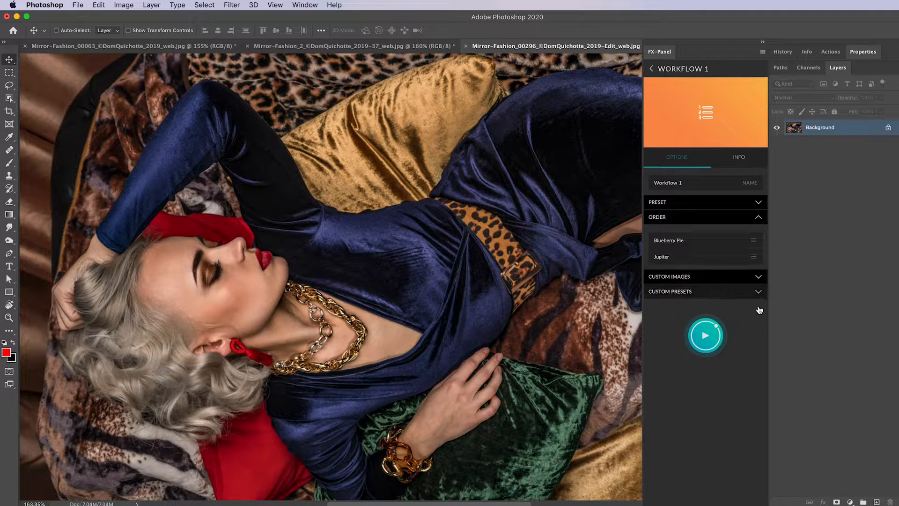
left_click(711, 339)
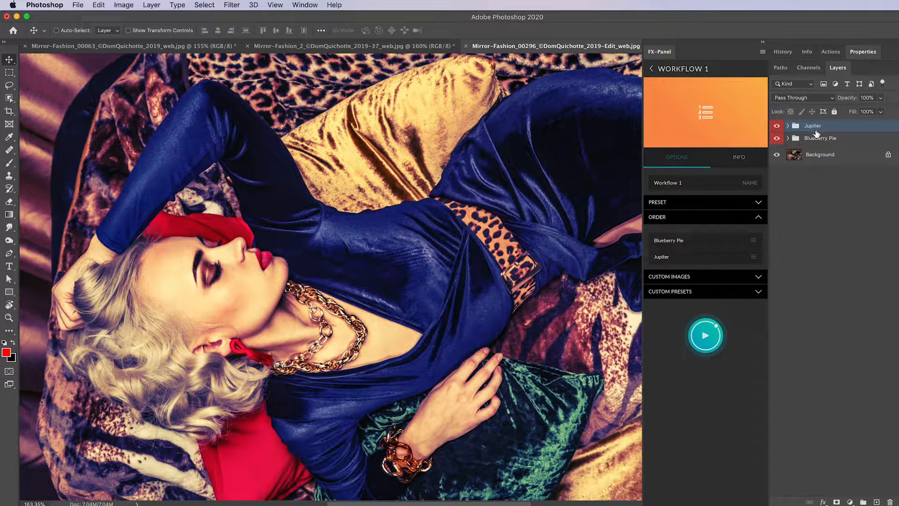
left_click(834, 139)
left_click(832, 128)
Move Jupiter ahead of Blueberry Pie in the workflow order and delete both preset groups from the image.
left_click(758, 260)
left_click_drag(757, 260, 736, 242)
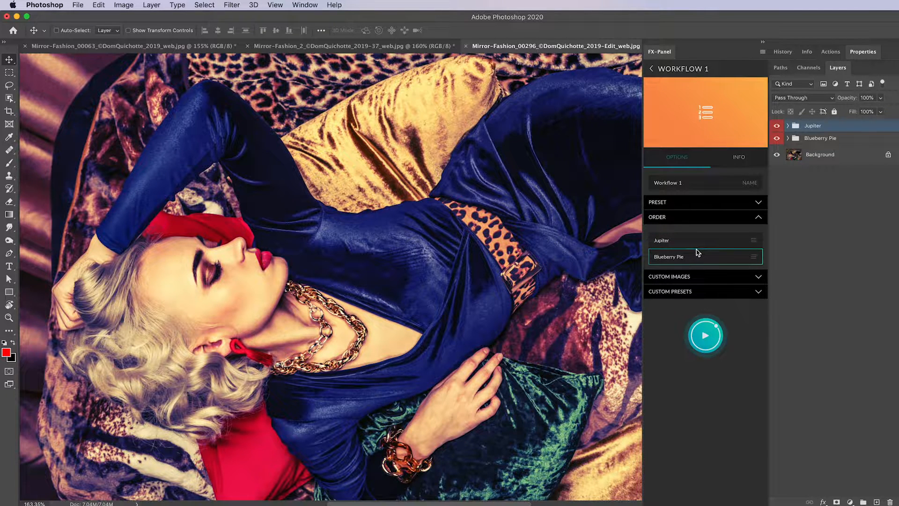
left_click(826, 139, "shift")
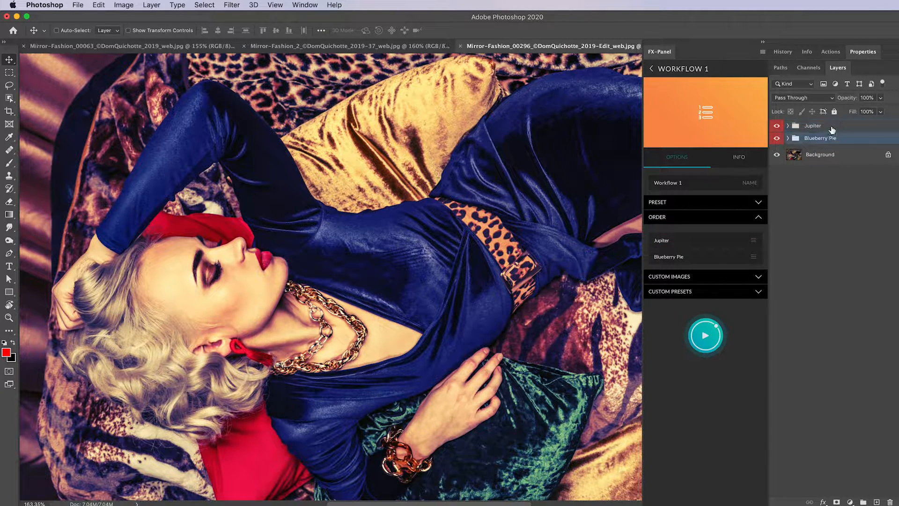
key("Delete")
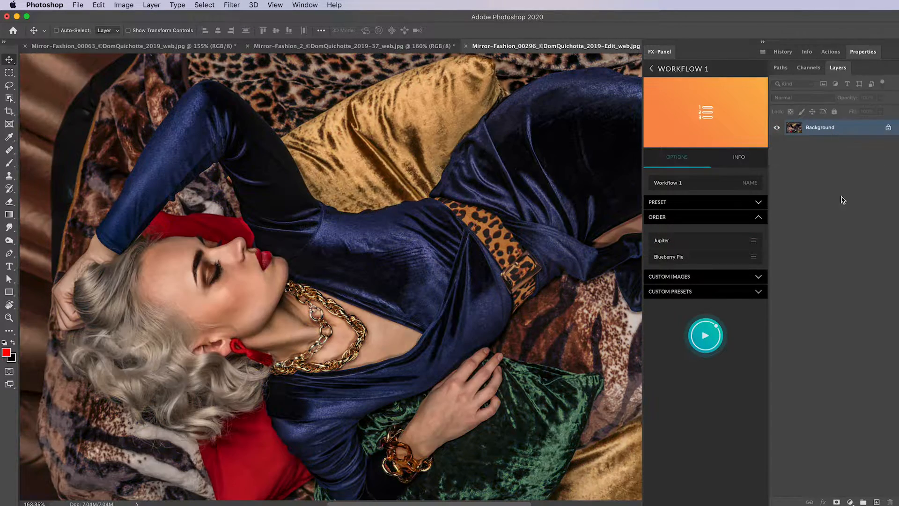
Run the reordered workflow on the image and check the order of the two preset groups.
left_click(713, 338)
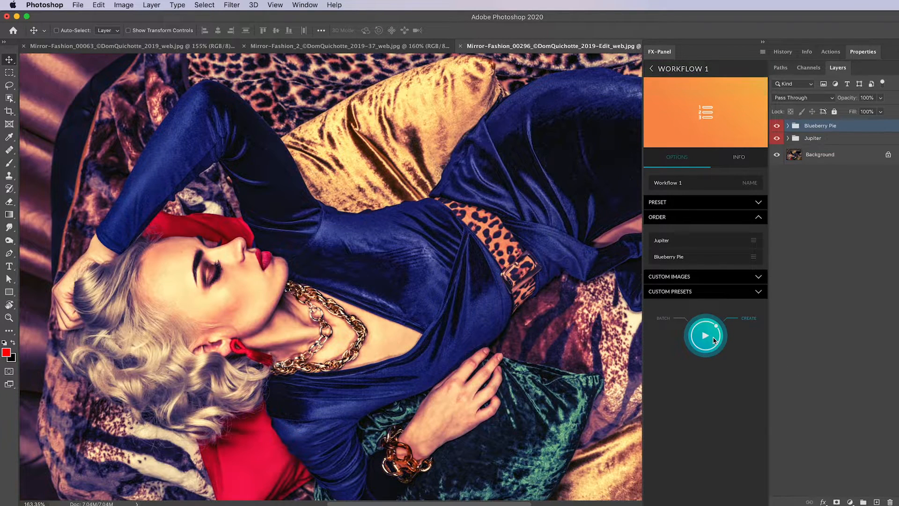
left_click(827, 140)
left_click(840, 127)
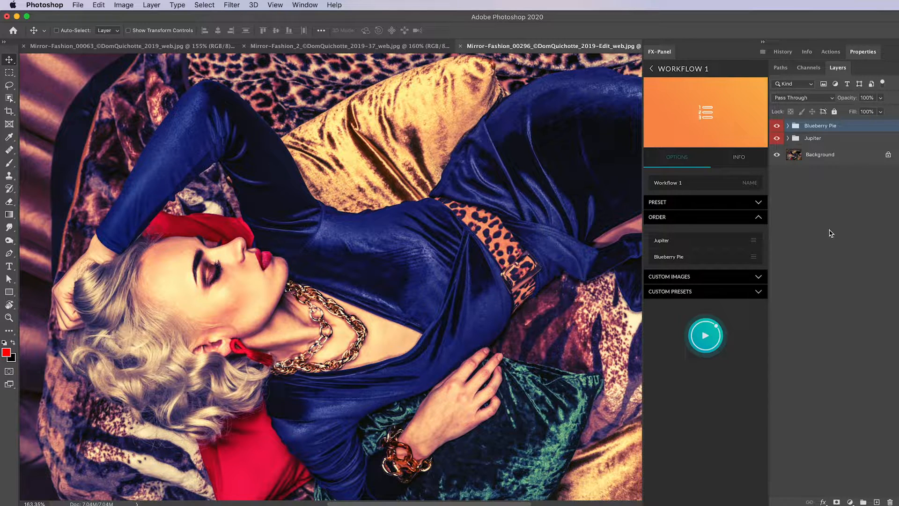
Expand the workflow's preset list, clear the search text and filter the list to Worflow Presets.
left_click(717, 202)
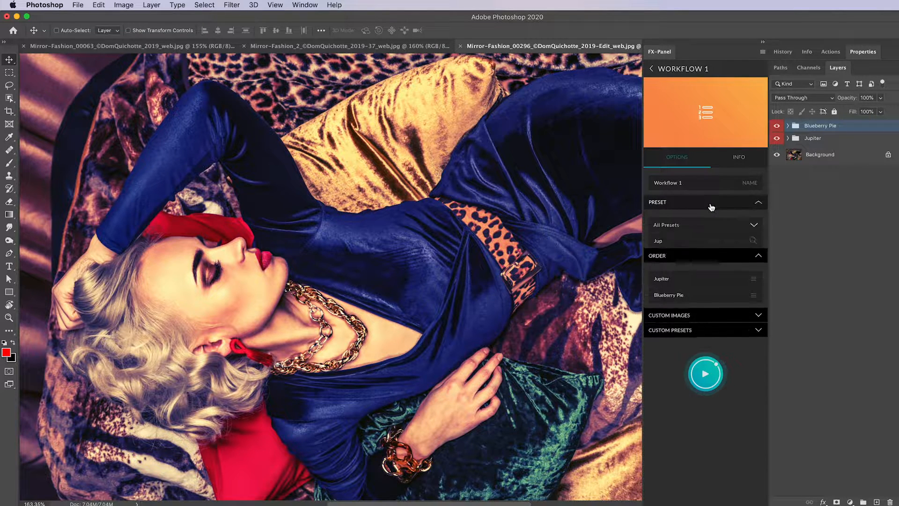
double_click(721, 237)
key("BackSpace")
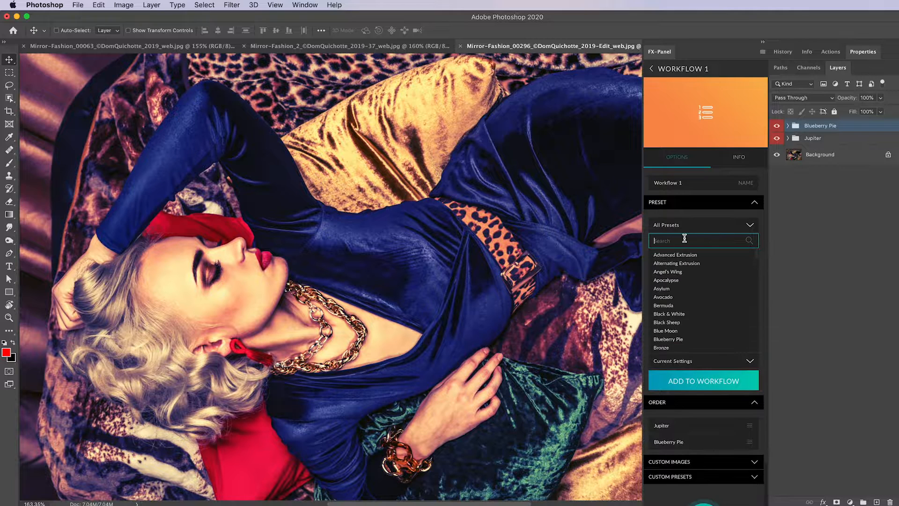
scroll(721, 309, "down", 1)
scroll(721, 309, "up", 1)
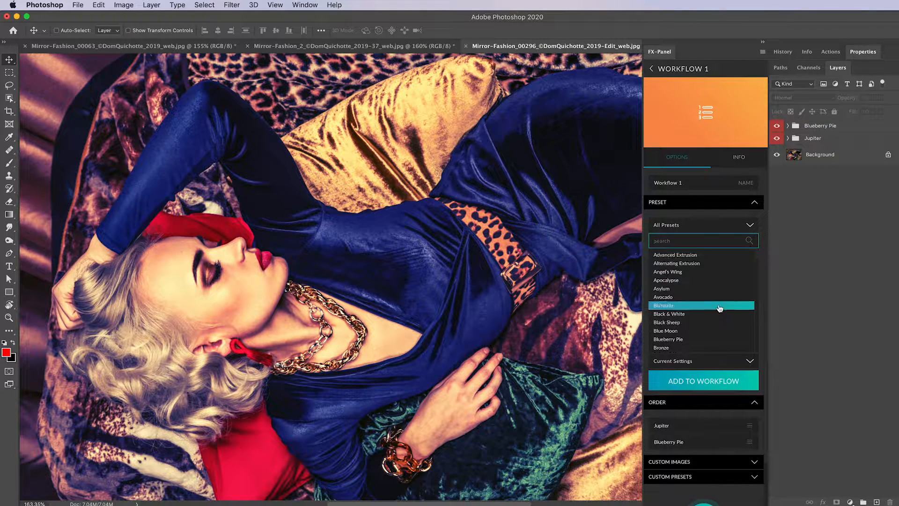
scroll(720, 309, "down", 3)
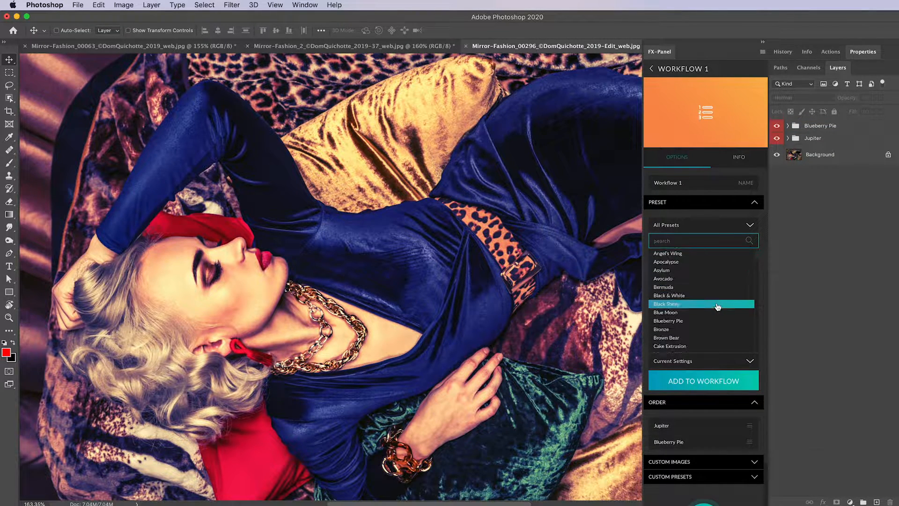
scroll(722, 328, "down", 2)
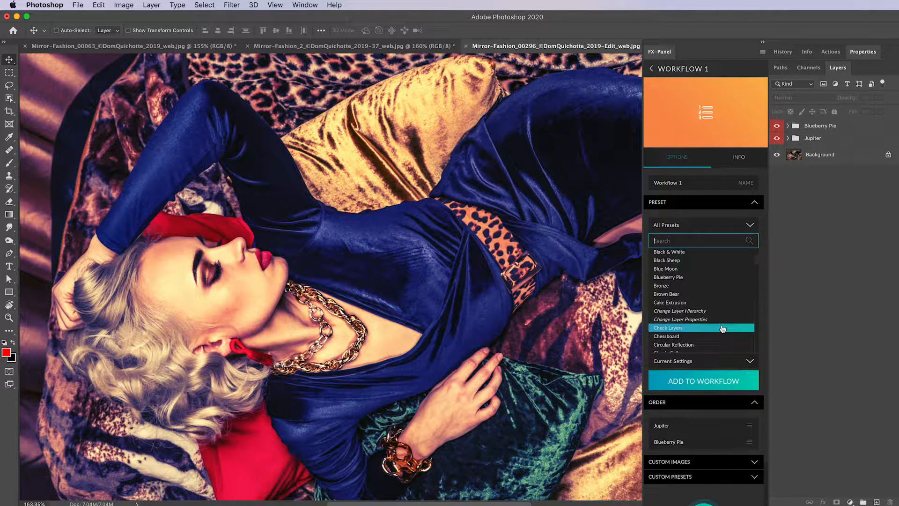
left_click(711, 227)
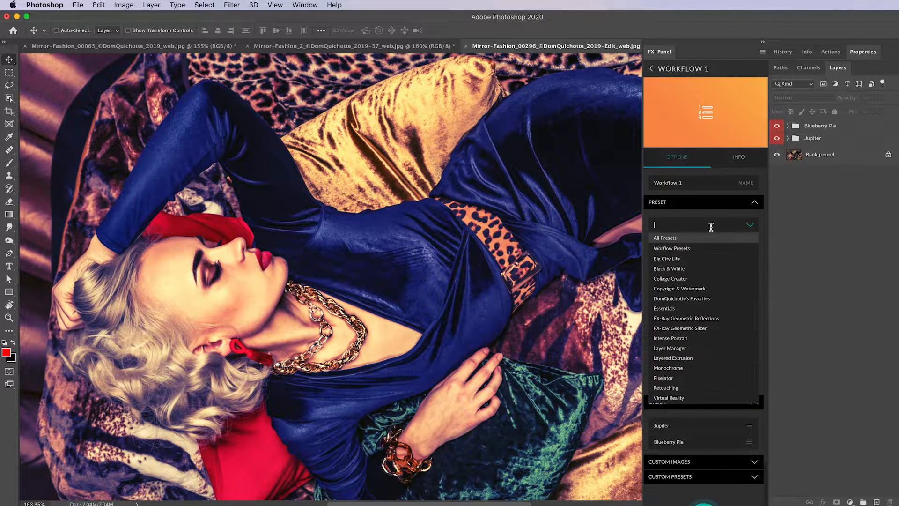
left_click(685, 251)
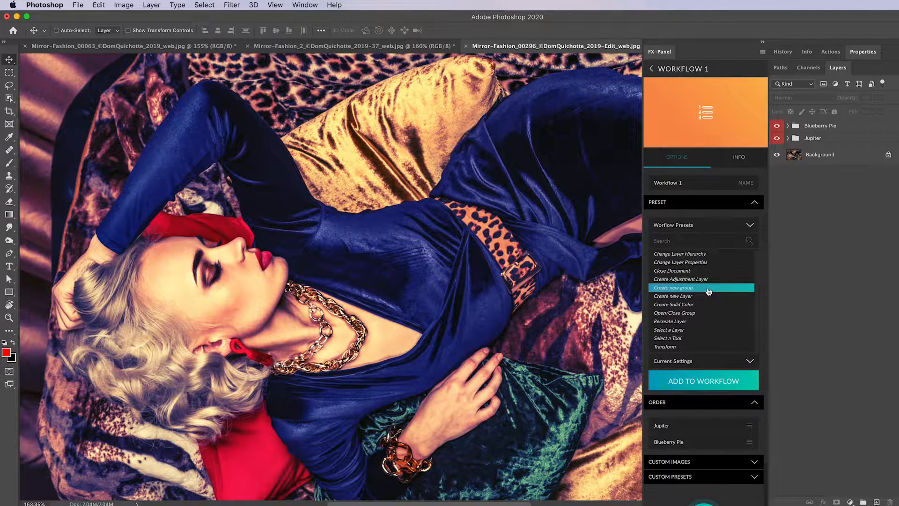
Delete the Blueberry Pie and Jupiter groups, leaving only the Background layer.
left_click(855, 140)
left_click(858, 132, "shift")
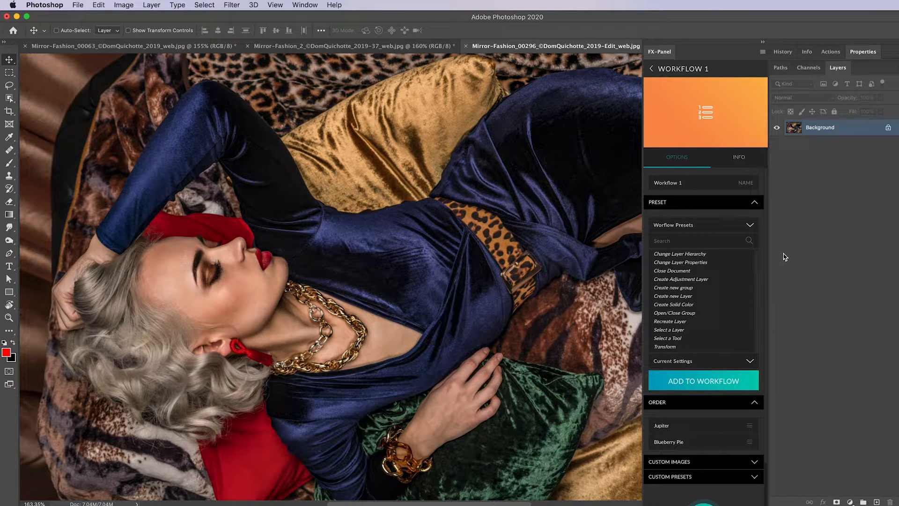
Add the Change Layer Properties preset to the end of the workflow, after Blueberry Pie.
left_click(698, 444)
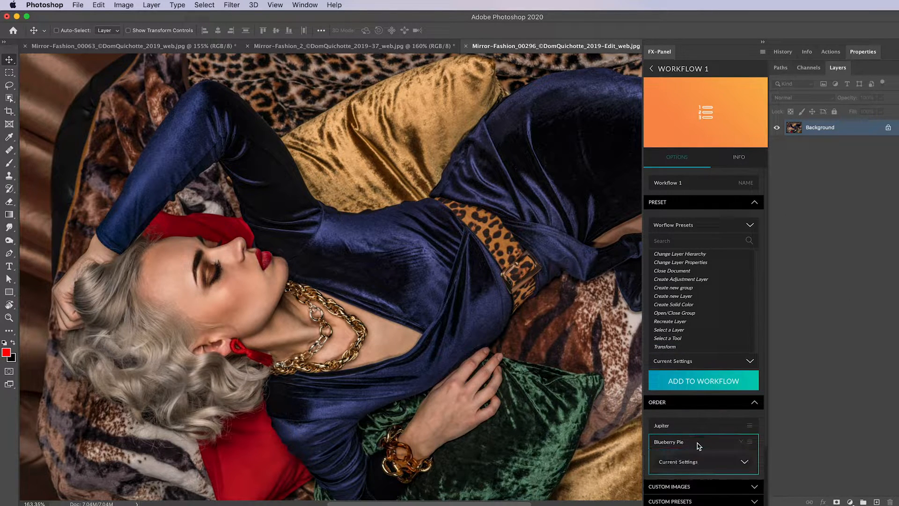
scroll(702, 443, "down", 1)
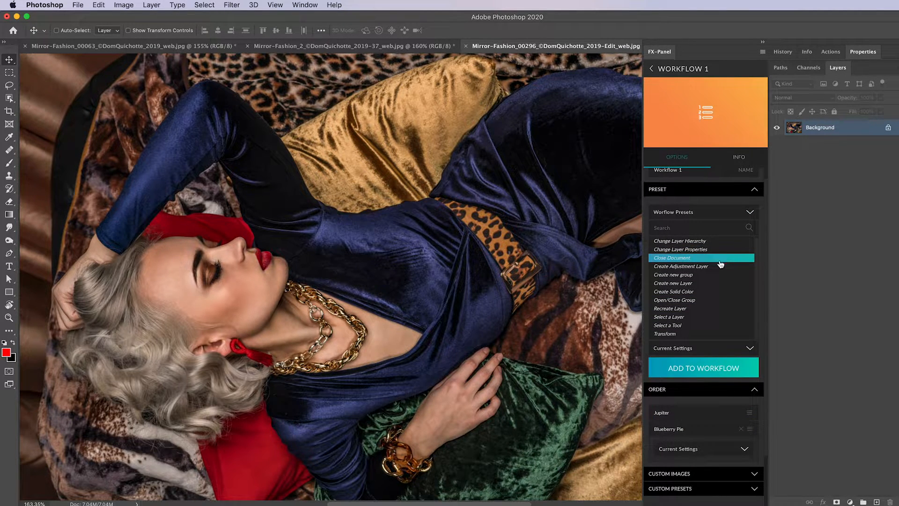
left_click(704, 250)
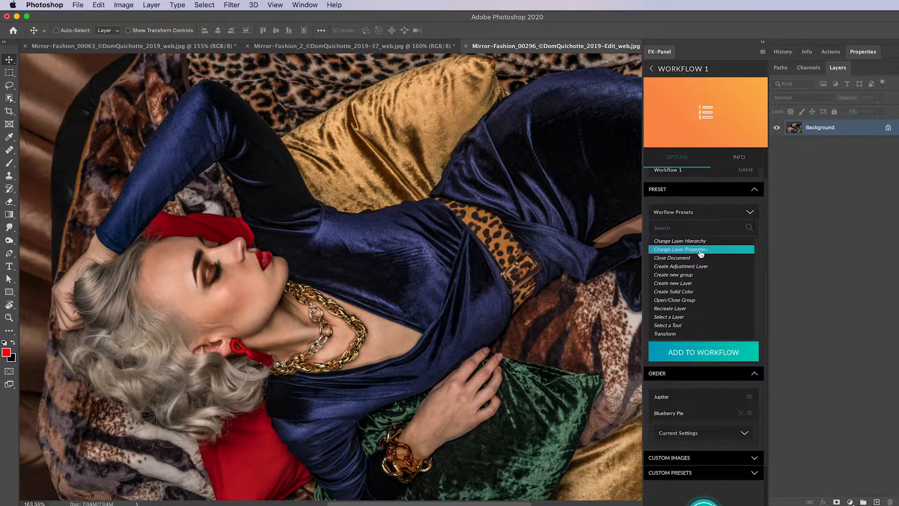
left_click(734, 359)
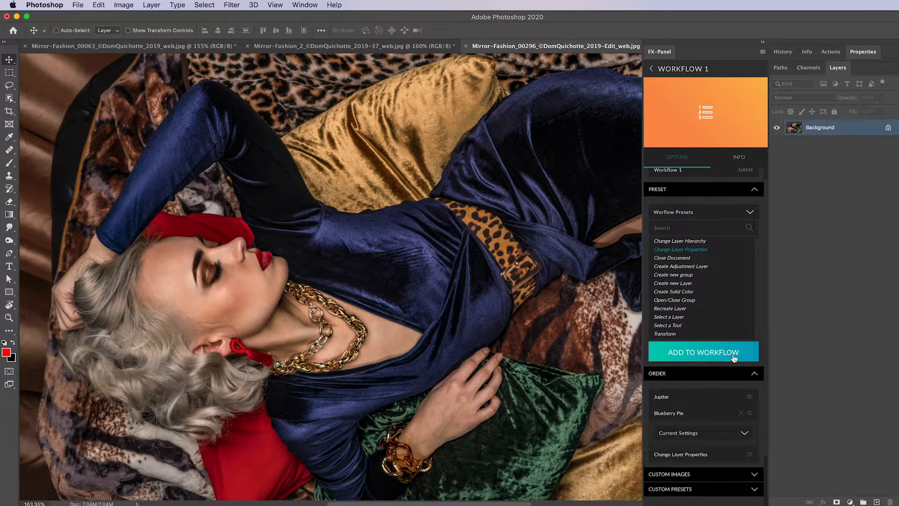
left_click(699, 417)
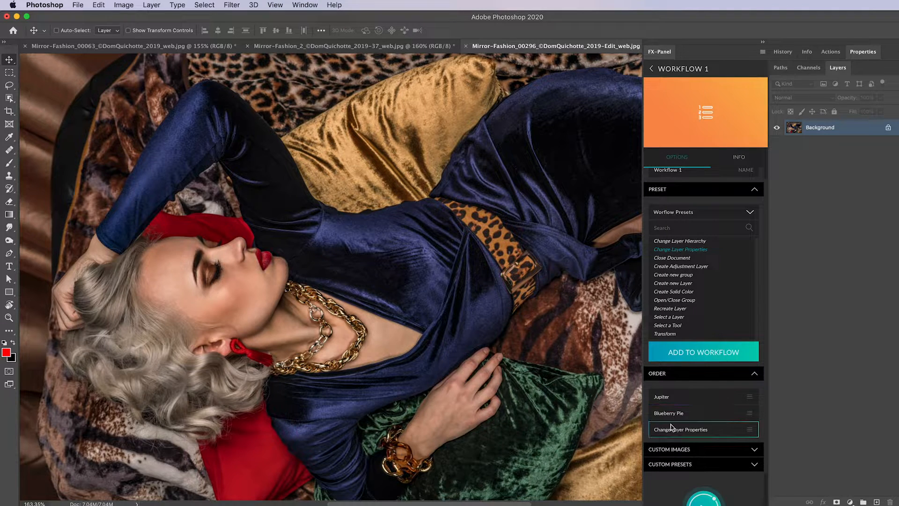
Turn on Change Opacity for the Change Layer Properties entry after Blueberry Pie and set its opacity to 50.
left_click(709, 434)
scroll(712, 435, "down", 5)
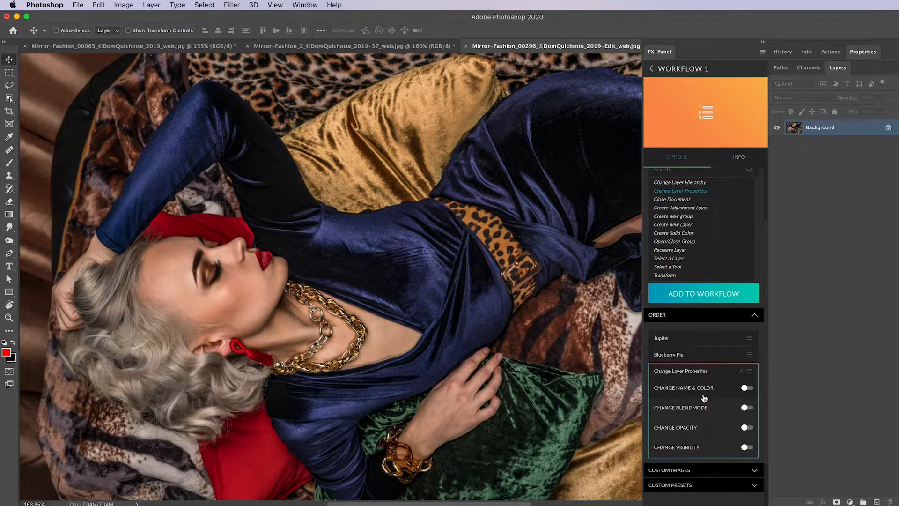
left_click(706, 428)
scroll(708, 426, "down", 1)
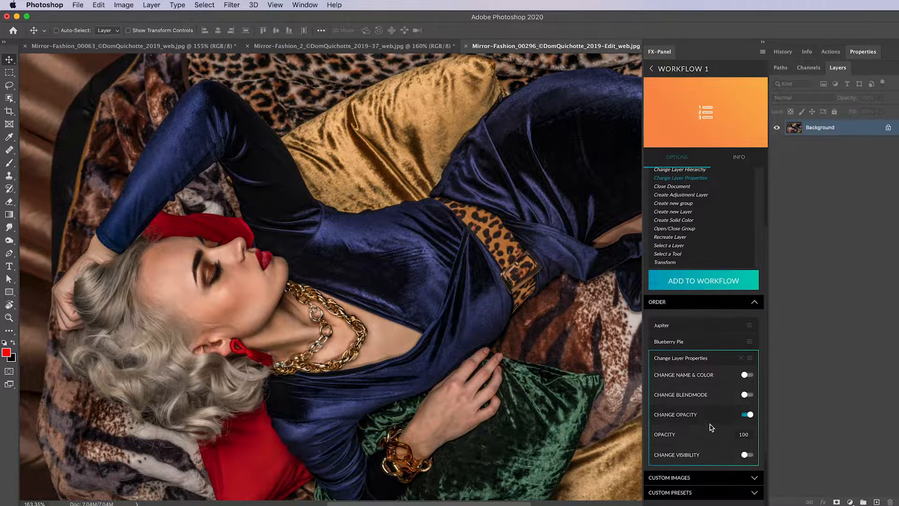
left_click(742, 436)
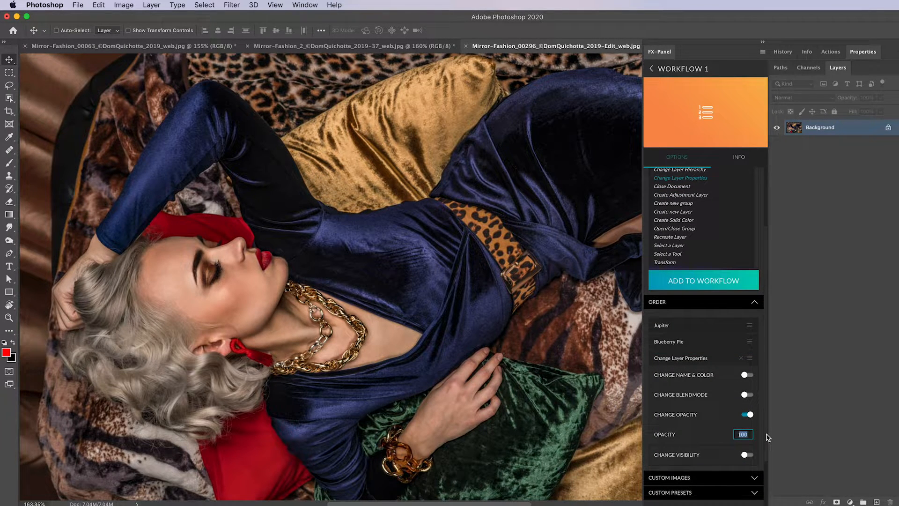
left_click(716, 359)
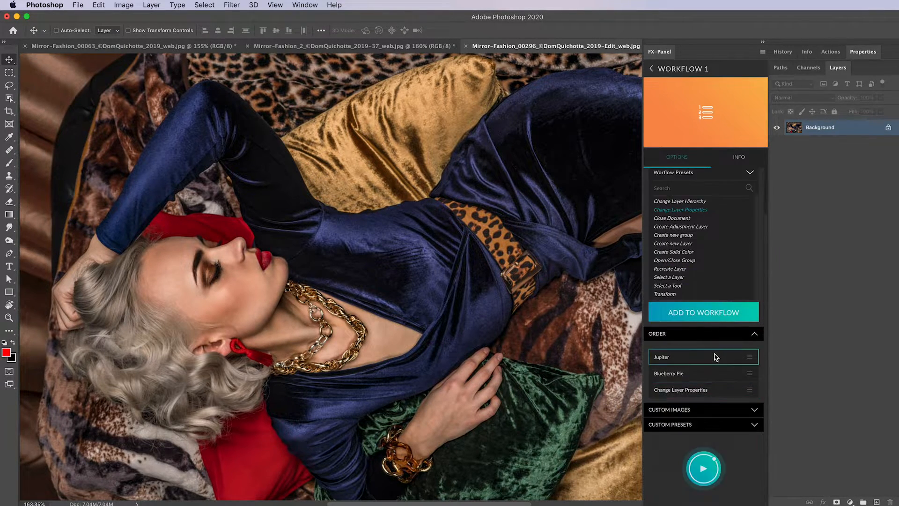
Run the workflow on the image and check the opacity of the Blueberry Pie and Jupiter groups.
mouse_move(708, 473)
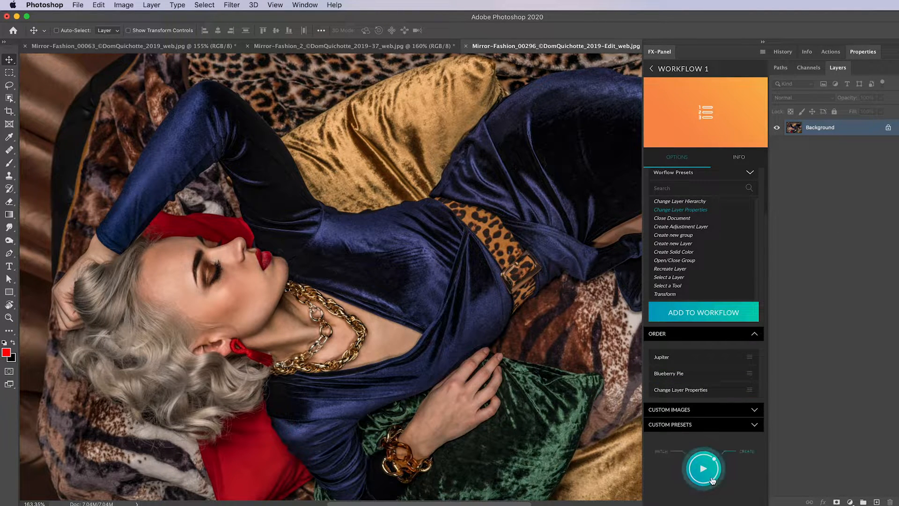
left_click(711, 473)
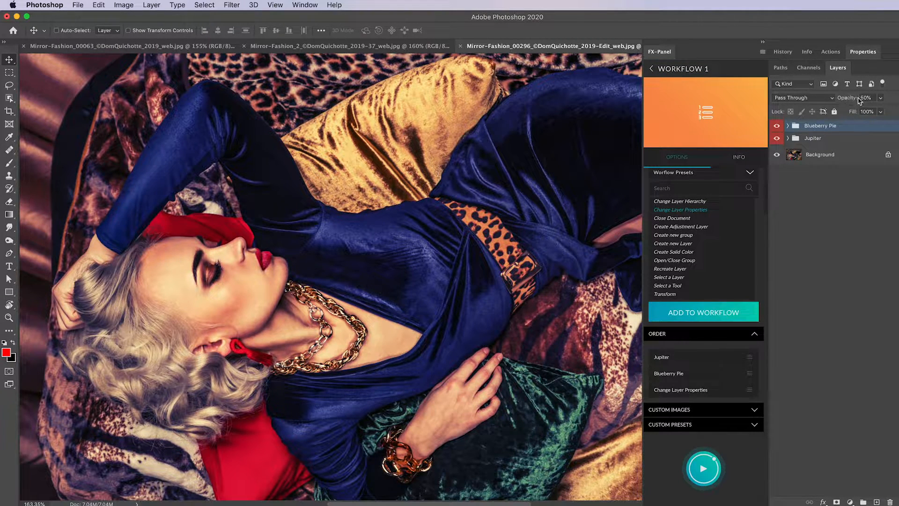
left_click(860, 138)
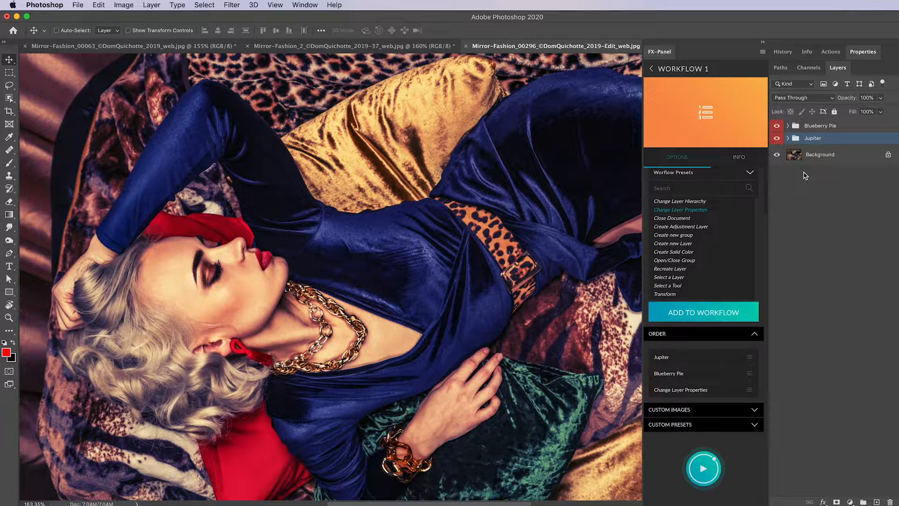
Add a second Change Layer Properties preset and place it between Jupiter and Blueberry Pie in the workflow order.
left_click(700, 210)
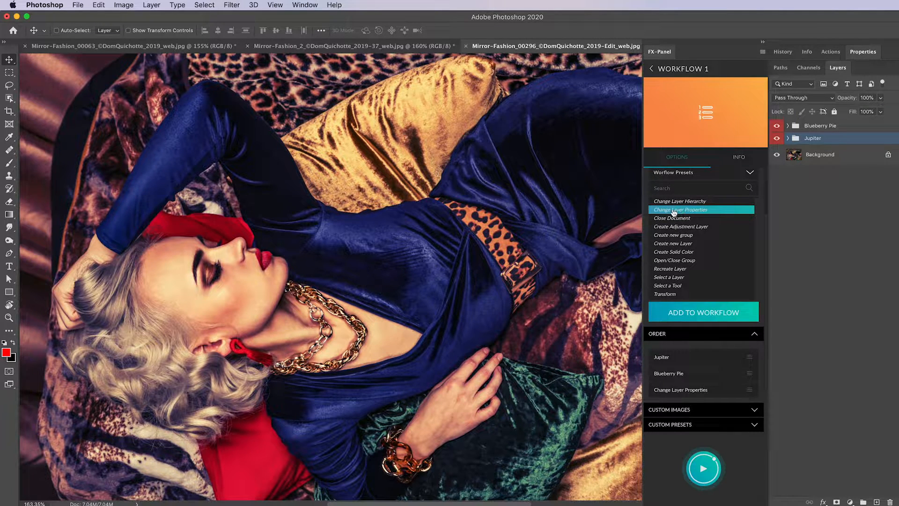
left_click(720, 310)
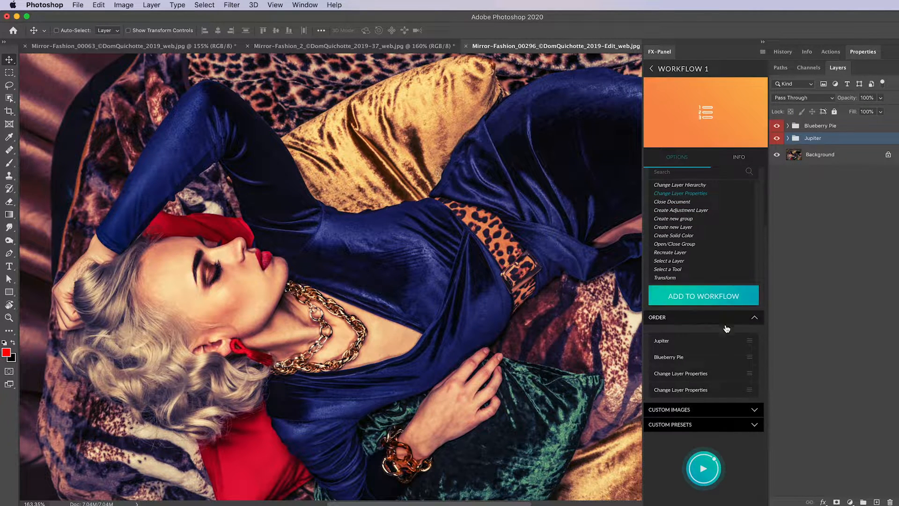
left_click(733, 390)
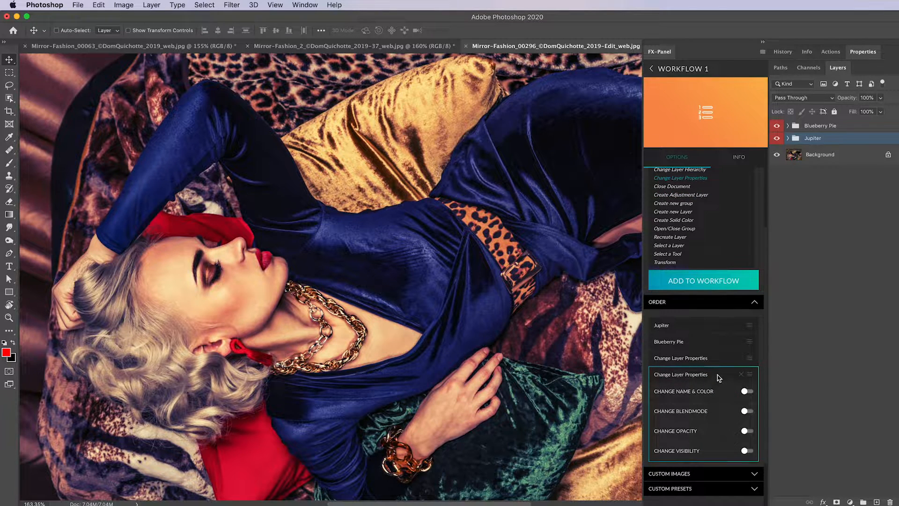
left_click(721, 373)
left_click_drag(753, 393, 753, 357)
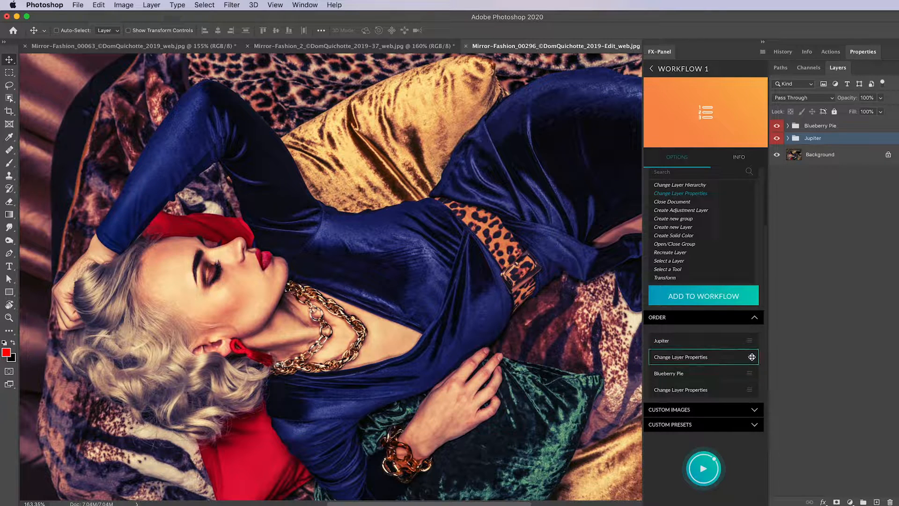
Turn on Change Opacity for the Change Layer Properties entry following Jupiter and set its opacity to 75.
left_click(684, 341)
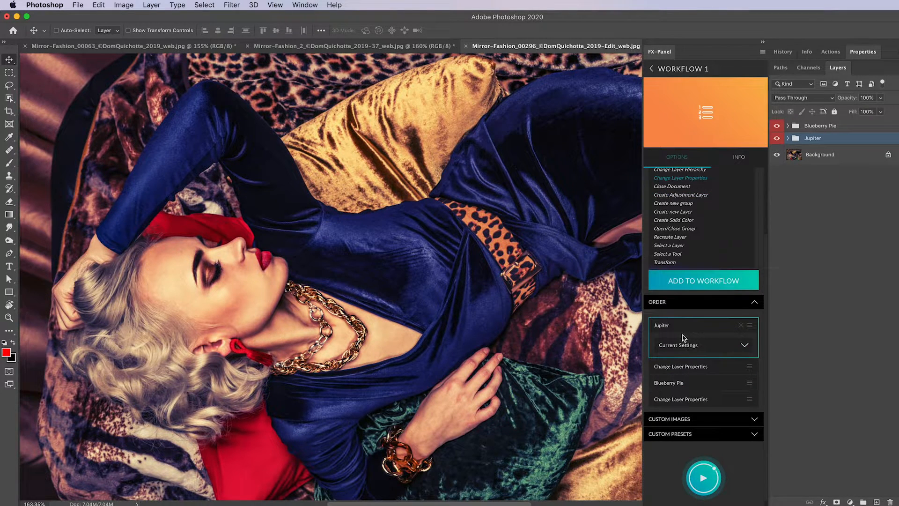
left_click(693, 328)
left_click(691, 356)
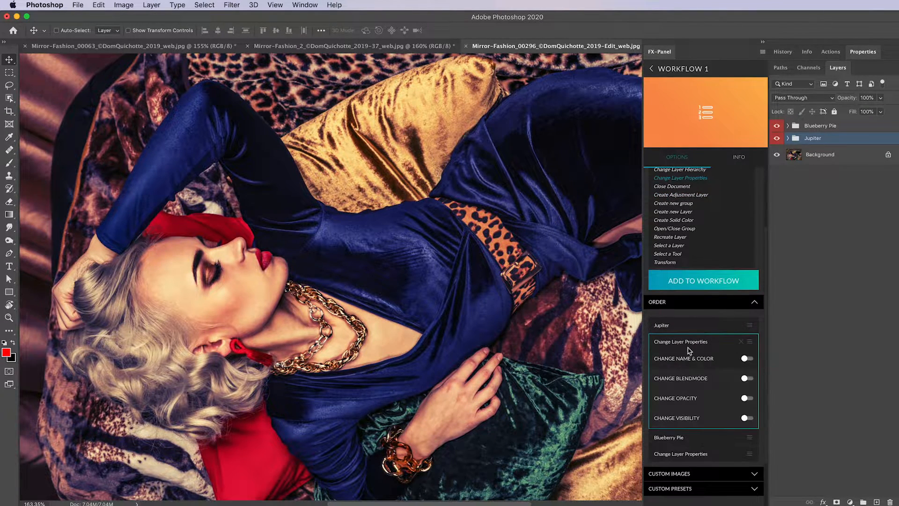
left_click(712, 399)
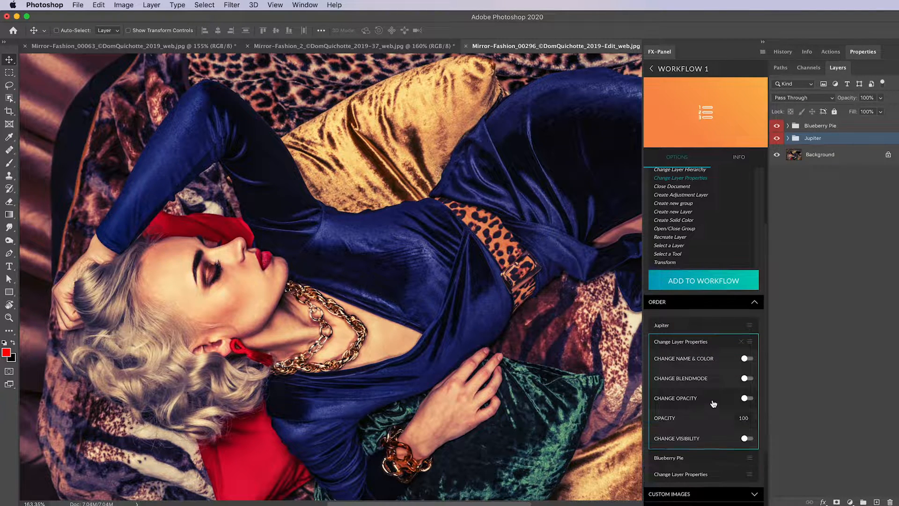
left_click(743, 418)
type("75")
key("Return")
left_click(720, 342)
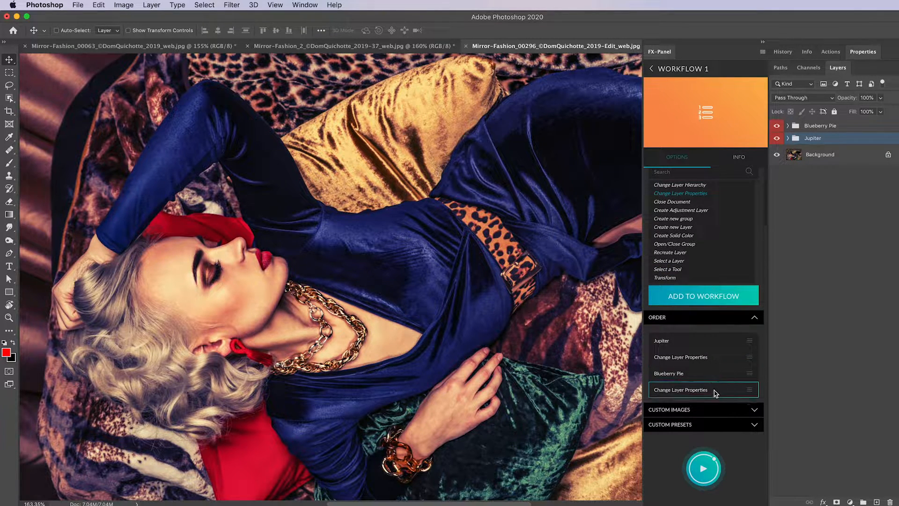
Delete the Blueberry Pie and Jupiter groups, and rerun the workflow to check both groups' opacity.
left_click(841, 126)
left_click(825, 139, "shift")
key("Delete")
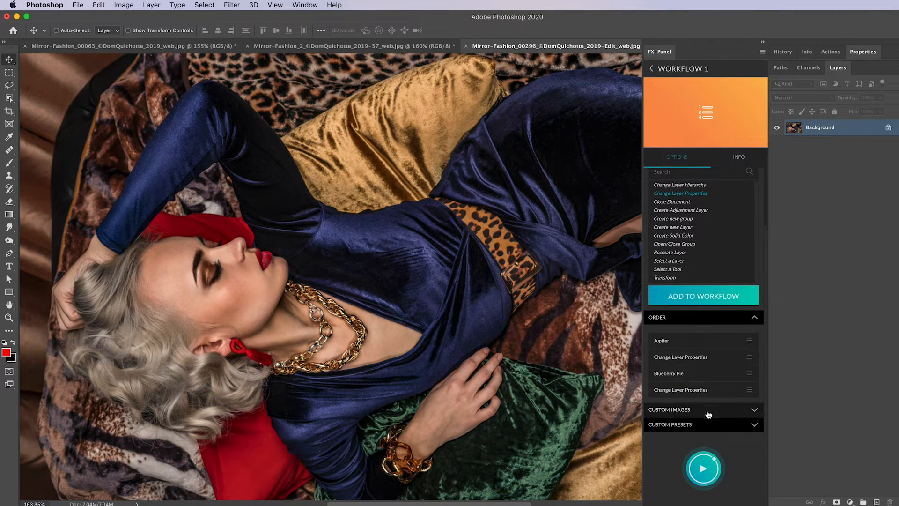
left_click(710, 458)
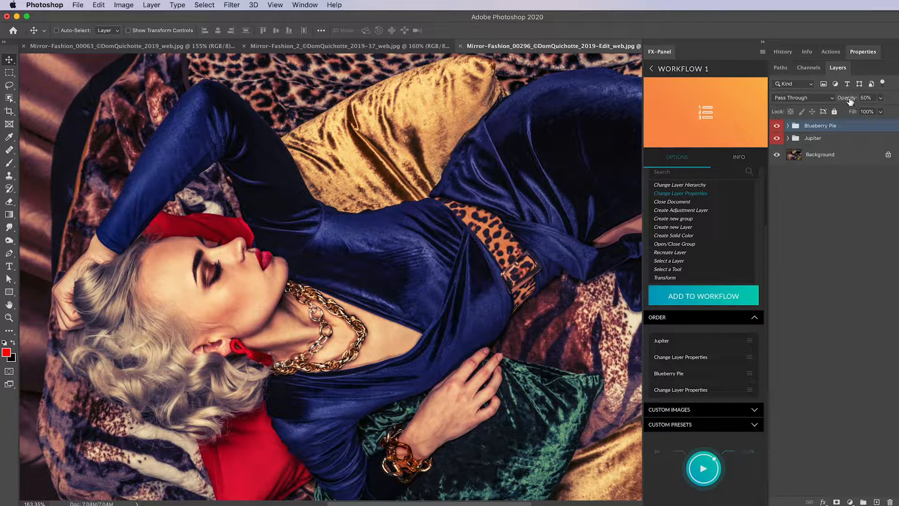
left_click(843, 140)
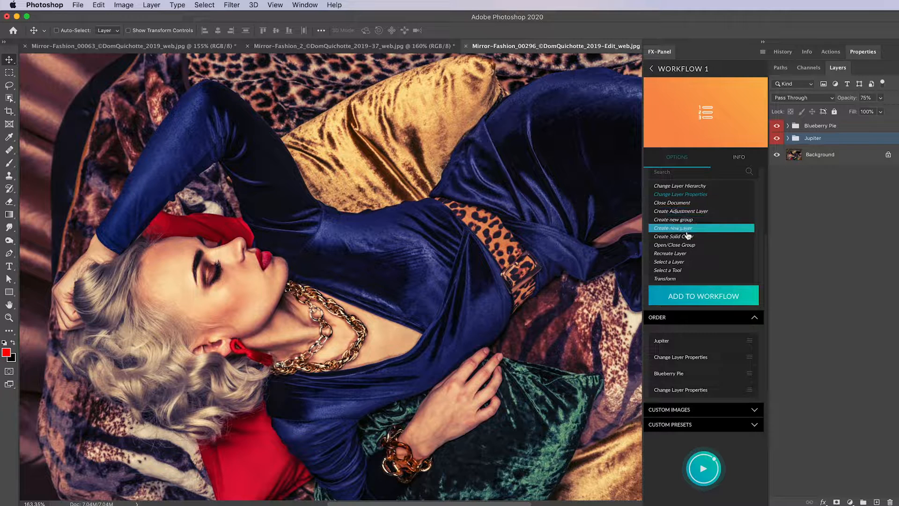
Add the Create new group preset to the workflow and name its group Dom's Look.
left_click(693, 220)
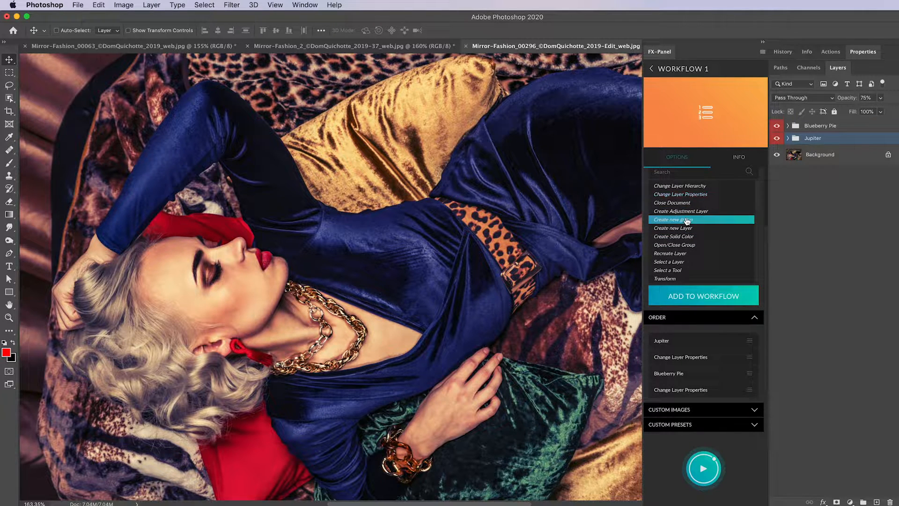
left_click(699, 294)
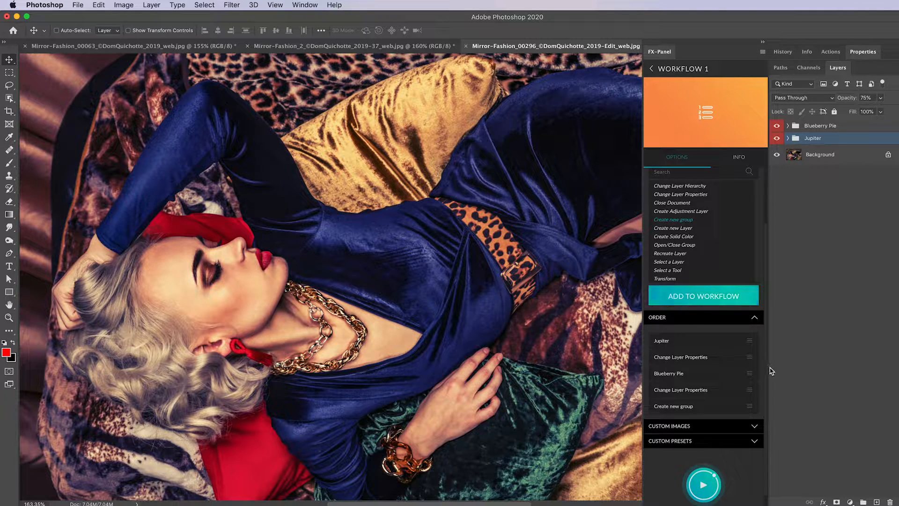
left_click(715, 411)
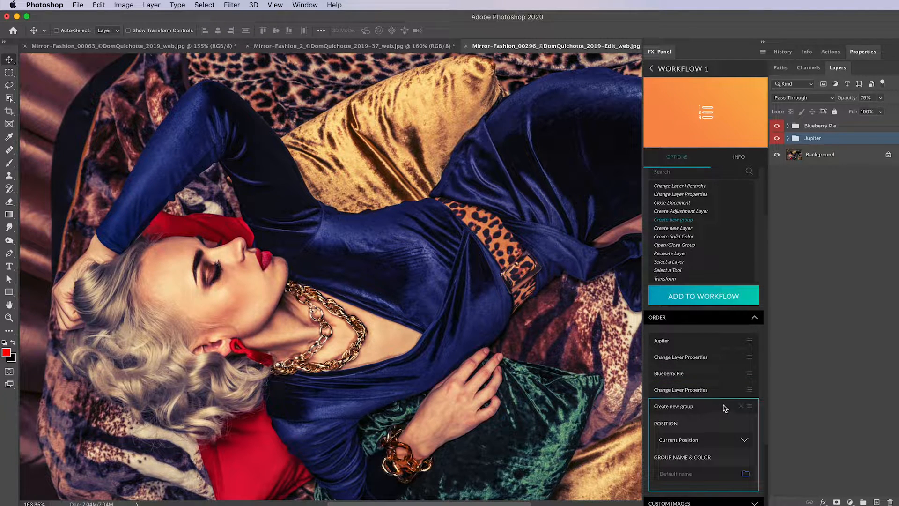
left_click(709, 474)
type("Dom's Look")
Set the Dom's Look group color to red and move Create new group to the start of the workflow order.
left_click(745, 473)
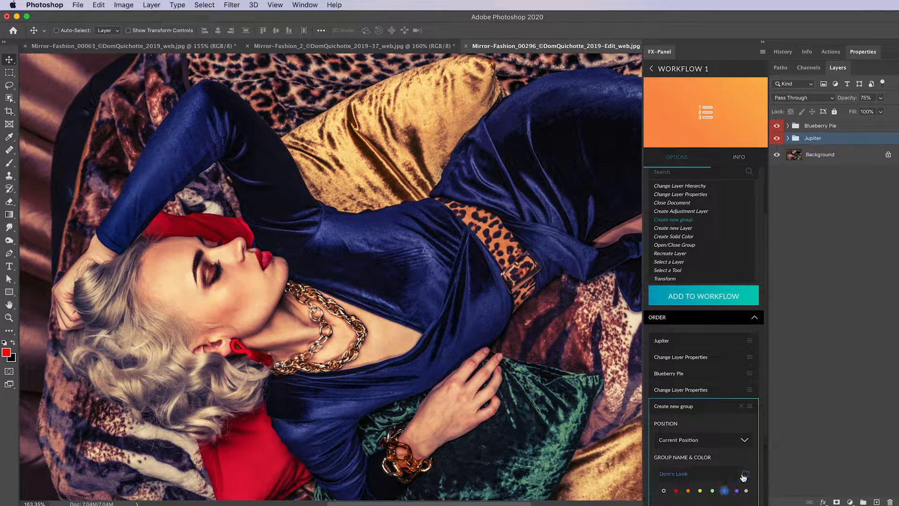
left_click(677, 491)
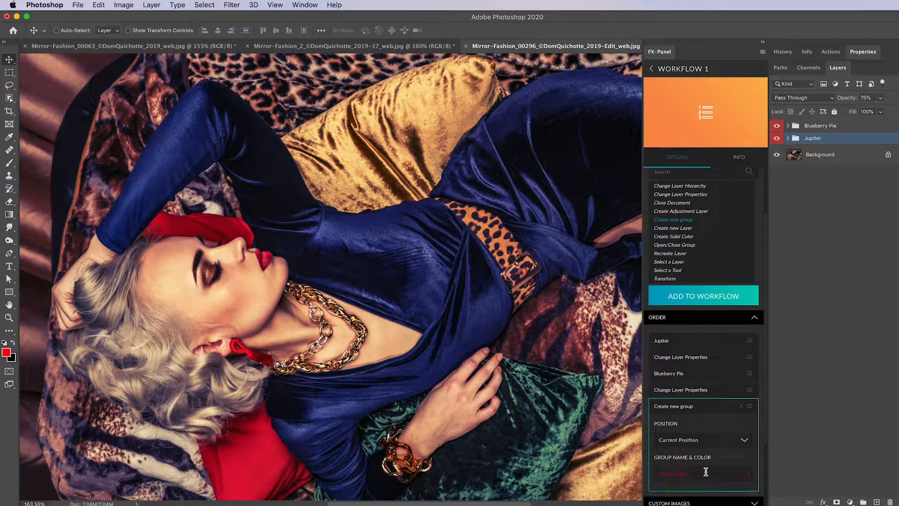
left_click(732, 411)
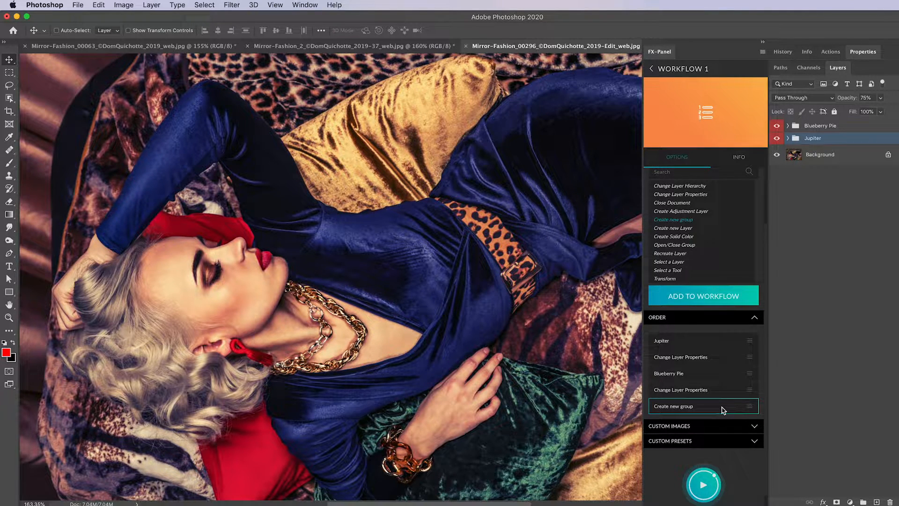
left_click_drag(748, 408, 711, 342)
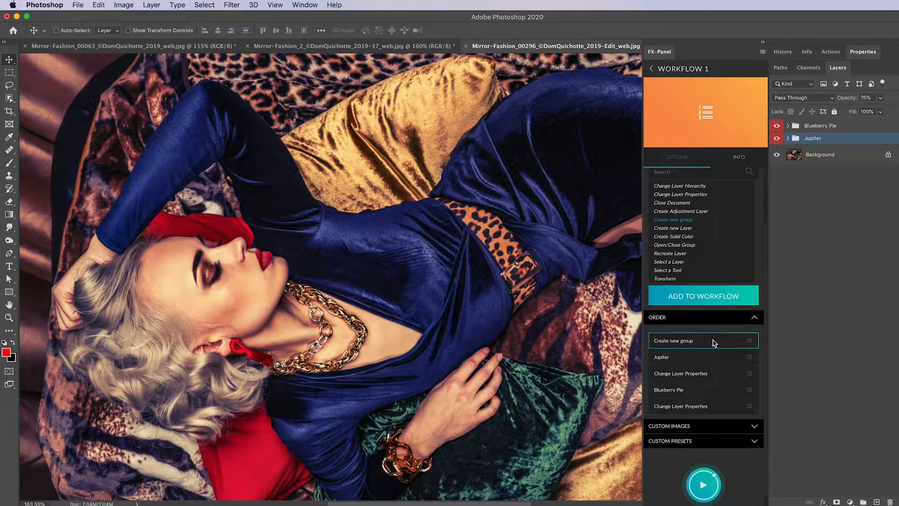
Replace the Blueberry Pie and Jupiter groups by rerunning the workflow, and inspect the contents of the Dom's Look group.
left_click(840, 127)
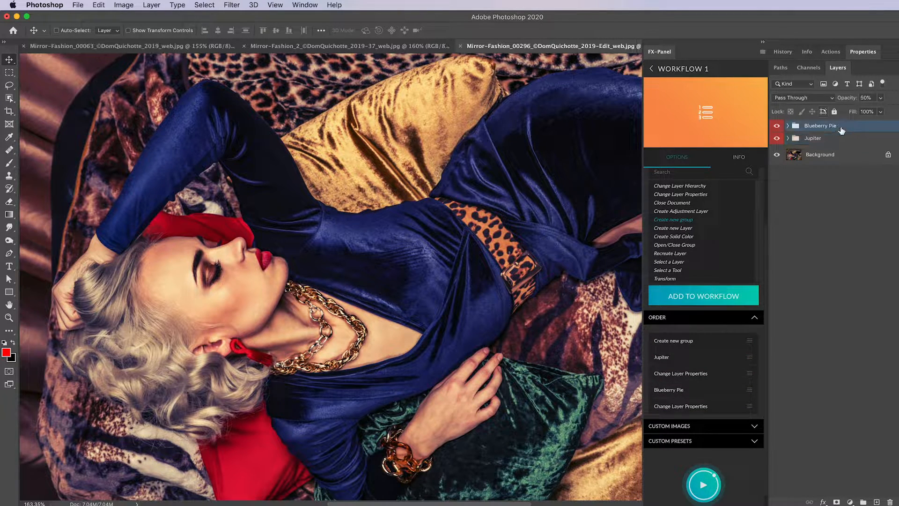
left_click(842, 139, "shift")
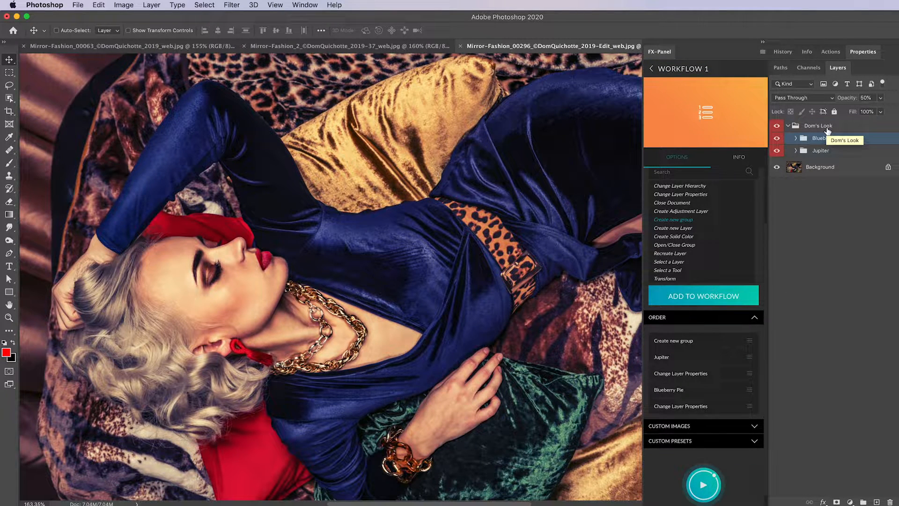
left_click(860, 152)
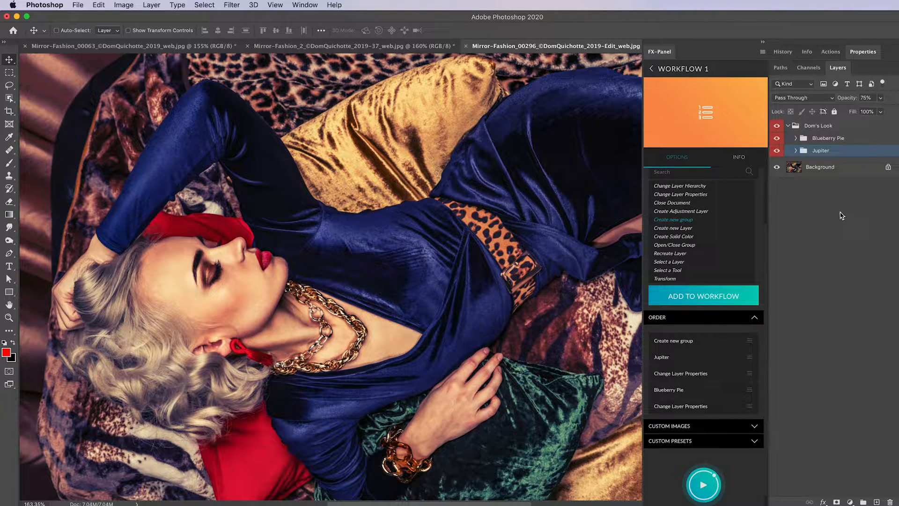
Collapse the Dom's Look group and delete it, leaving only the Background layer.
left_click(798, 127)
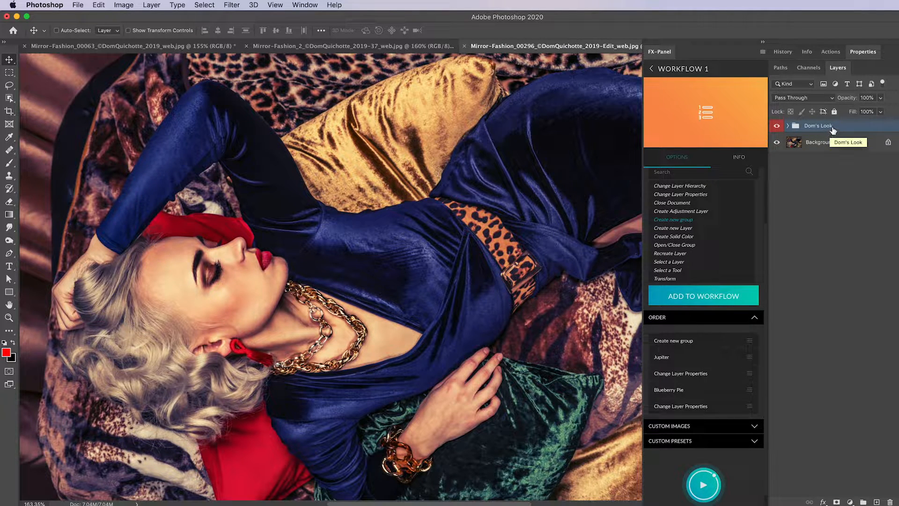
key("Delete")
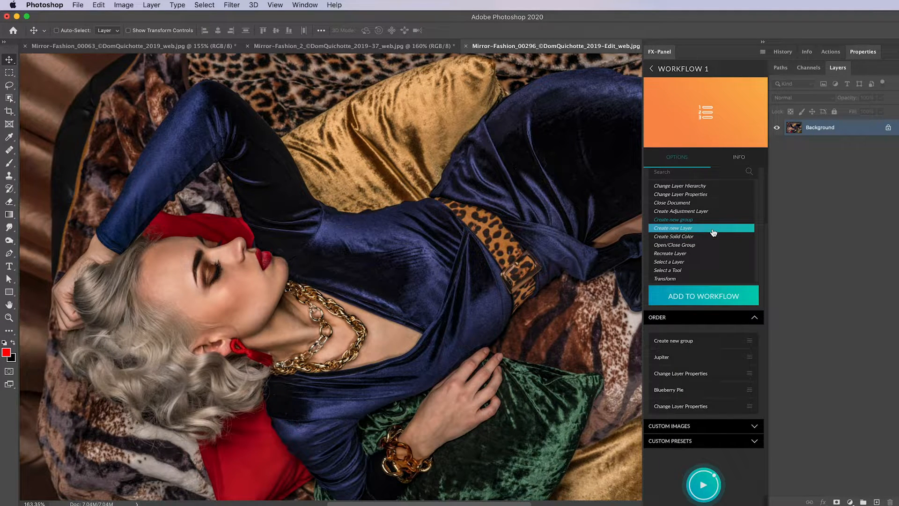
Add the Open/Close Group preset to the end of the workflow and set it to close the group named Dom's Look.
left_click(685, 247)
left_click(722, 298)
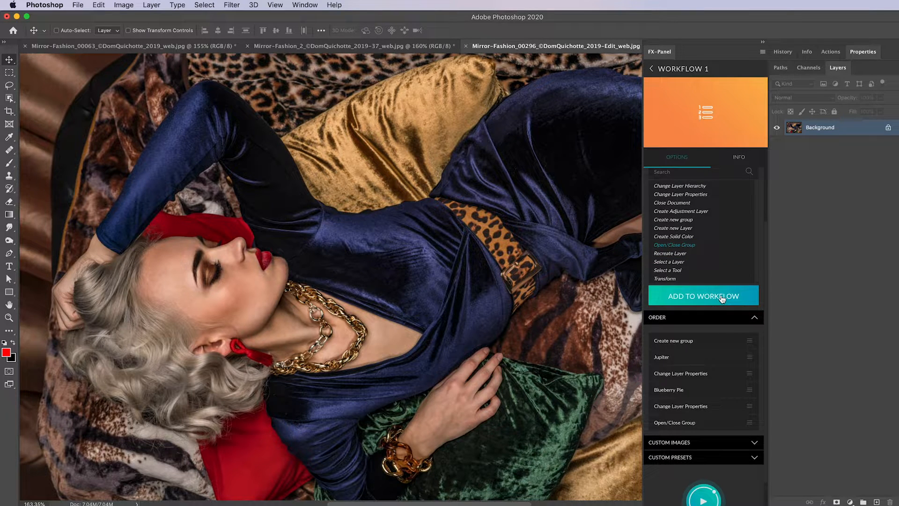
left_click(728, 423)
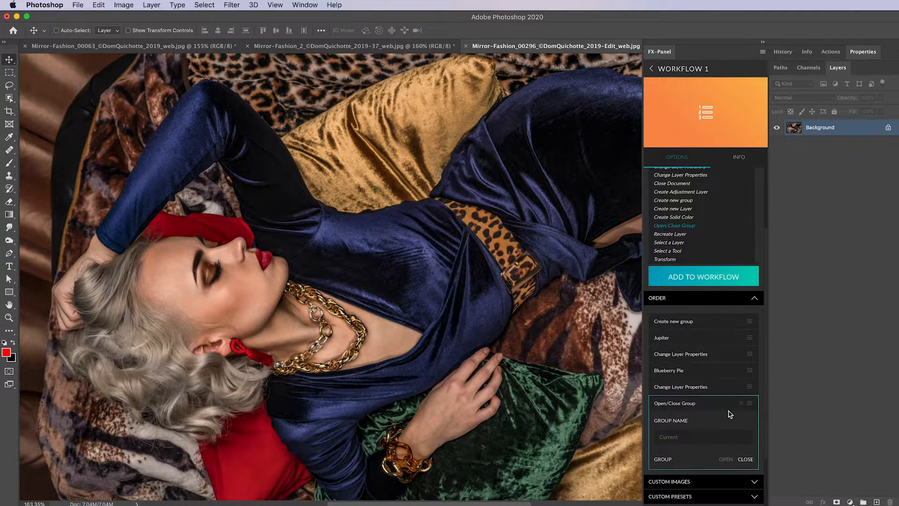
left_click(705, 425)
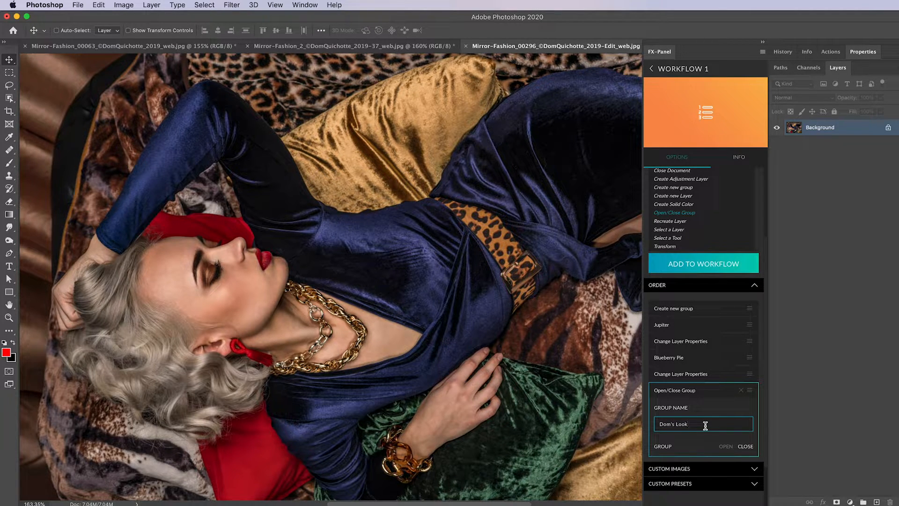
type("Dom's Look")
left_click(727, 447)
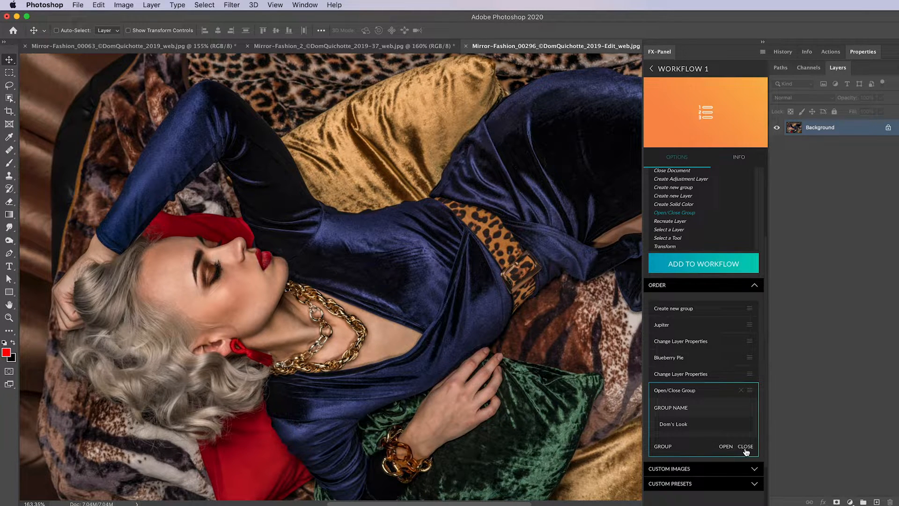
left_click(746, 447)
left_click(727, 392)
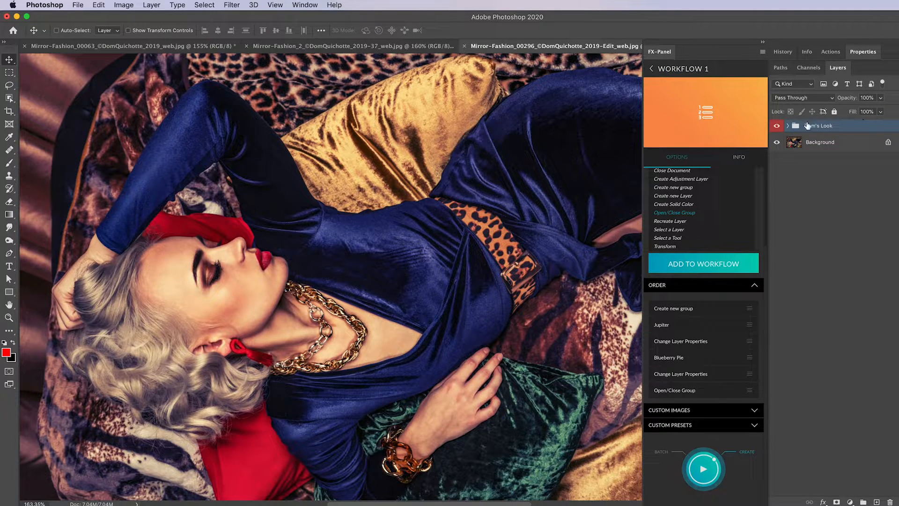
Expand the Dom's Look layer group to inspect its contents, and collapse it again.
left_click(788, 126)
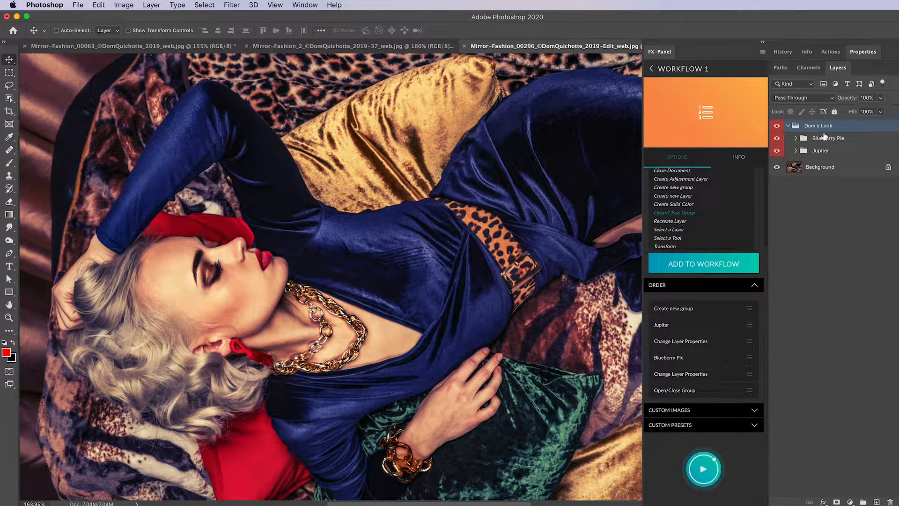
left_click(789, 127)
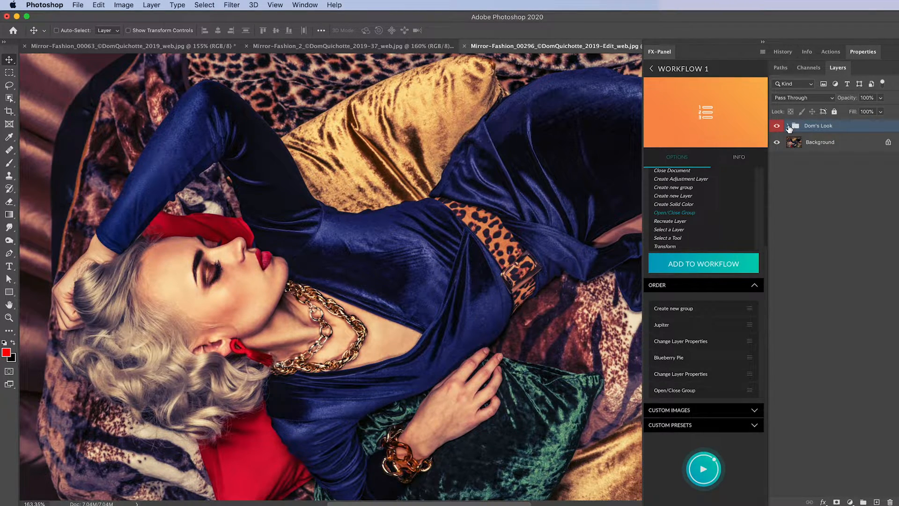
left_click(789, 126)
left_click(788, 126)
Rename the workflow as Dom's Look and collapse its preset and order sections.
scroll(688, 210, "up", 3)
left_click(691, 182)
type("Dom's Look")
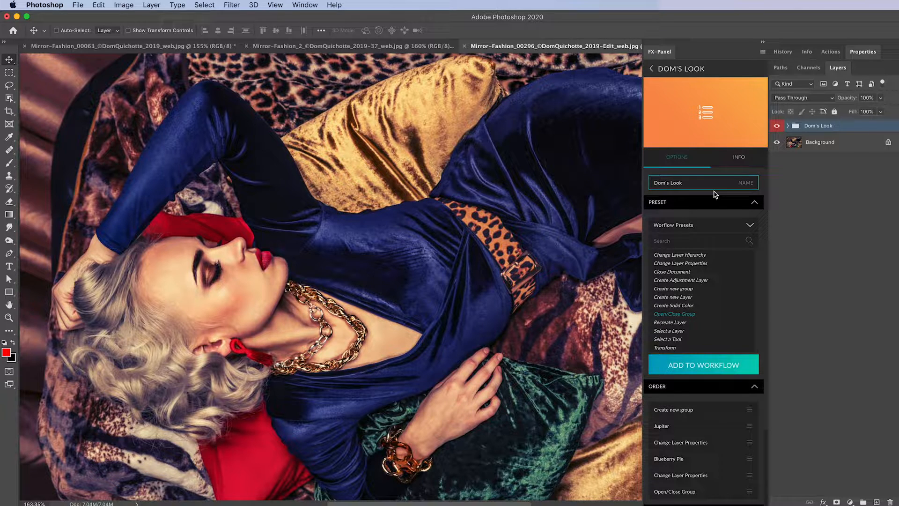
left_click(715, 203)
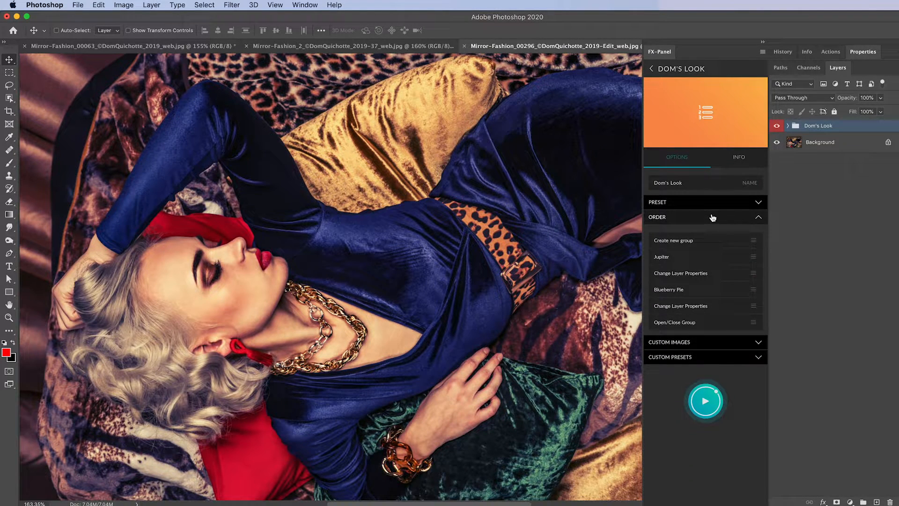
left_click(713, 217)
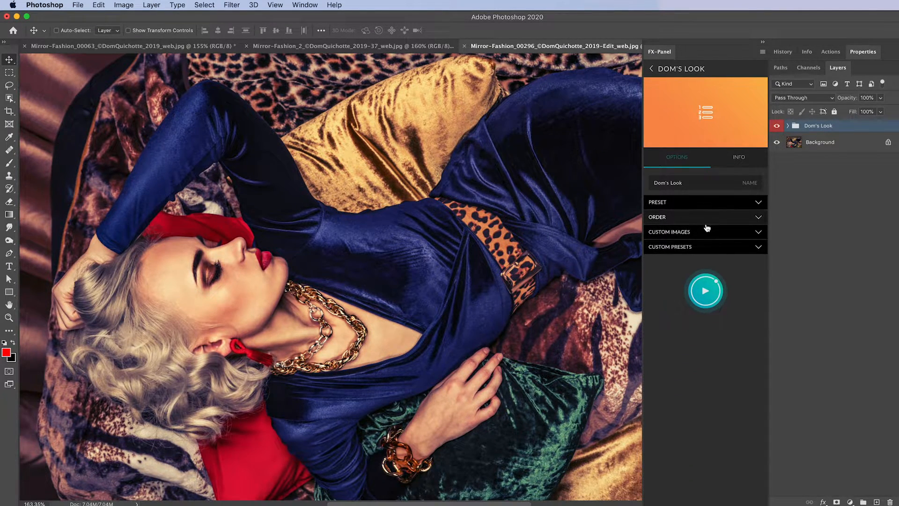
Copy the merged photo and create the custom images document for the workflow's banner and round thumbnails.
left_click(701, 234)
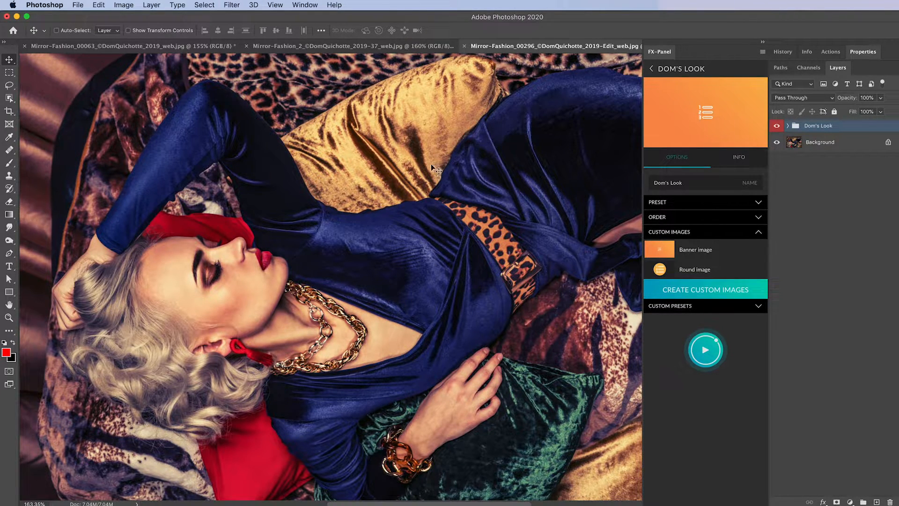
left_click(98, 5)
left_click(136, 87)
left_click(713, 292)
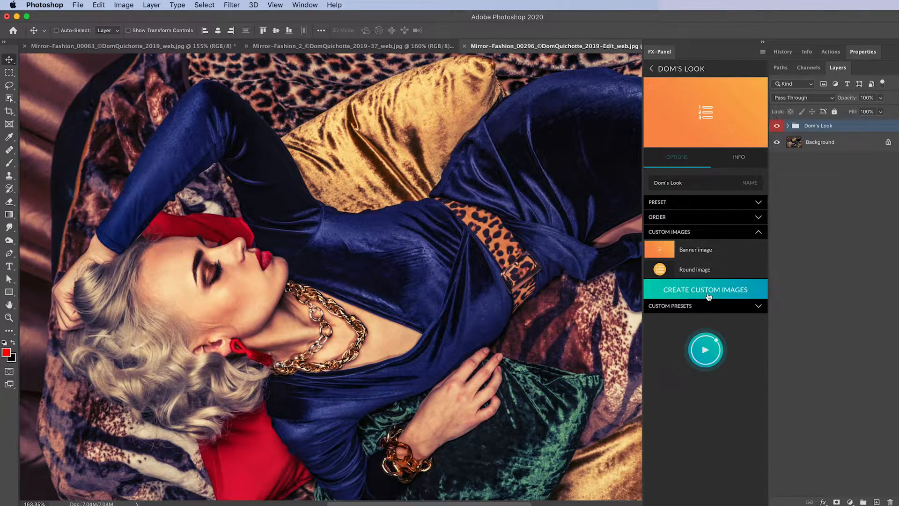
Paste the photo into the Banner Image artboard, scale it to about 44%, and position it to fill the banner.
key("super+v")
key("super+t")
left_click_drag(489, 289, 483, 234)
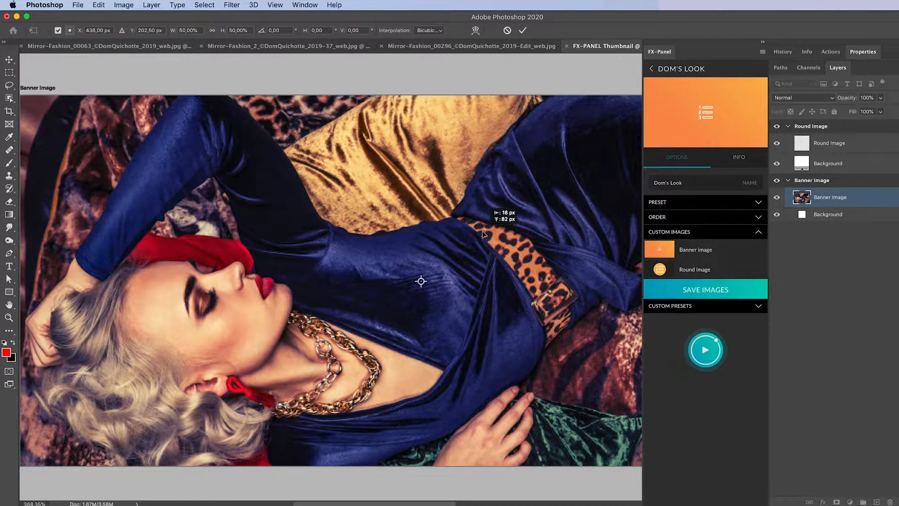
scroll(571, 290, "down", 2)
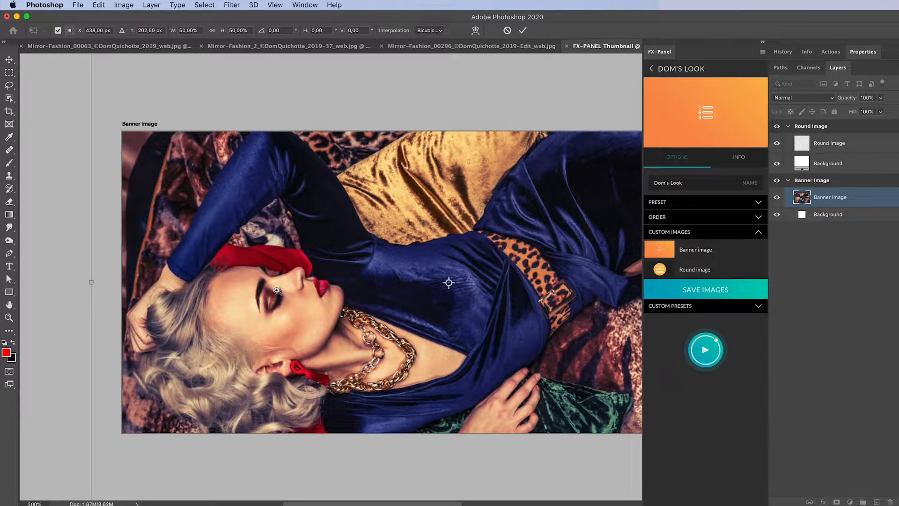
scroll(277, 289, "down", 5)
scroll(277, 289, "up", 1)
left_click_drag(626, 123, 564, 168)
left_click_drag(497, 263, 503, 237)
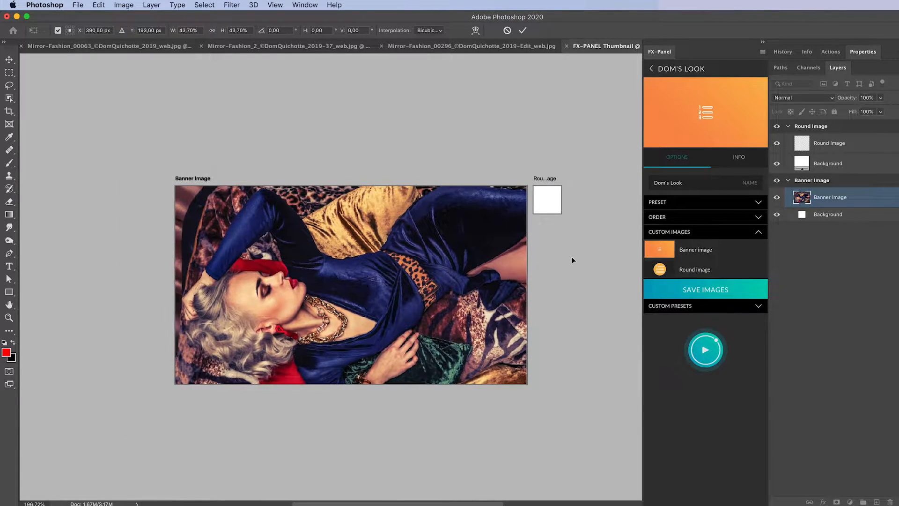
key("Return")
Duplicate the banner photo layer into the Round Image artboard, then shrink and position it so the model's face fills the square.
left_click_drag(862, 207, 857, 152)
key("ctrl+t")
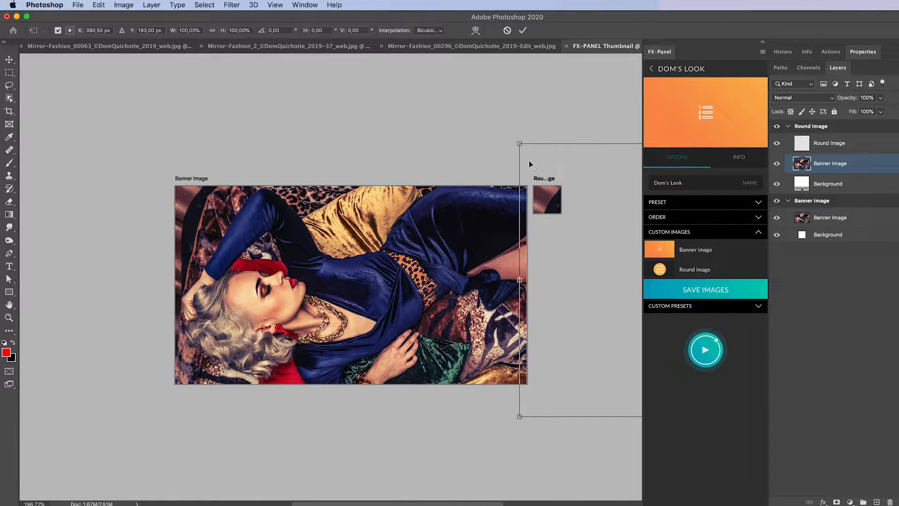
left_click_drag(521, 143, 658, 235)
left_click_drag(688, 273, 549, 207)
left_click_drag(551, 200, 568, 171)
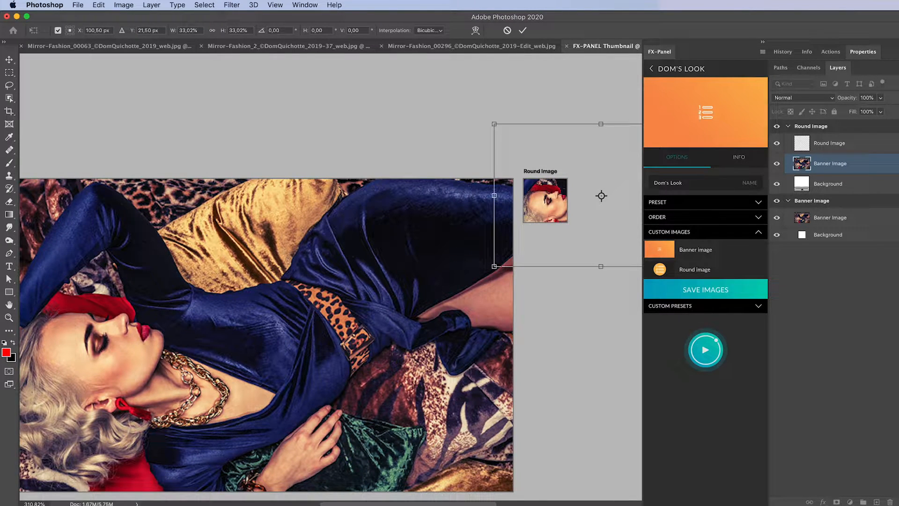
left_click_drag(494, 124, 533, 150)
left_click_drag(636, 172, 622, 170)
key("Return")
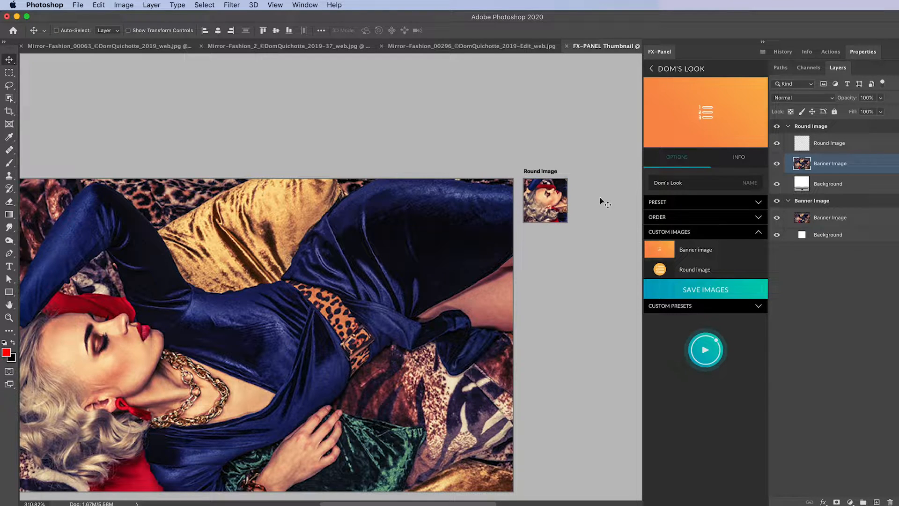
Save the custom images to the workflow and close FX-PANEL Thumbnail.psd without saving the document.
left_click(715, 293)
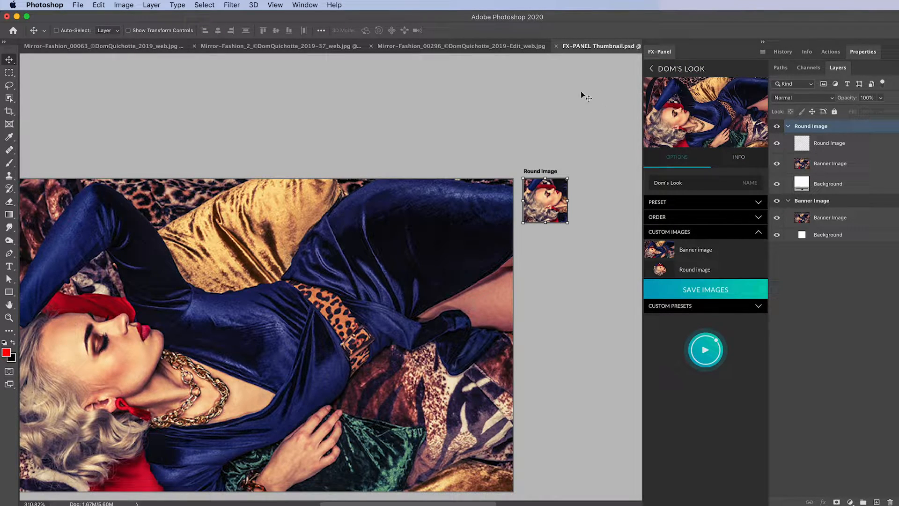
left_click(556, 46)
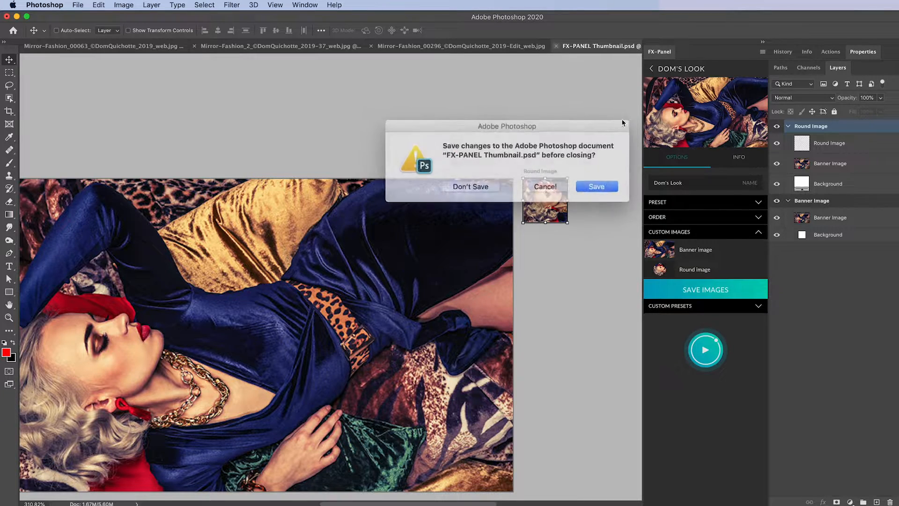
left_click(474, 185)
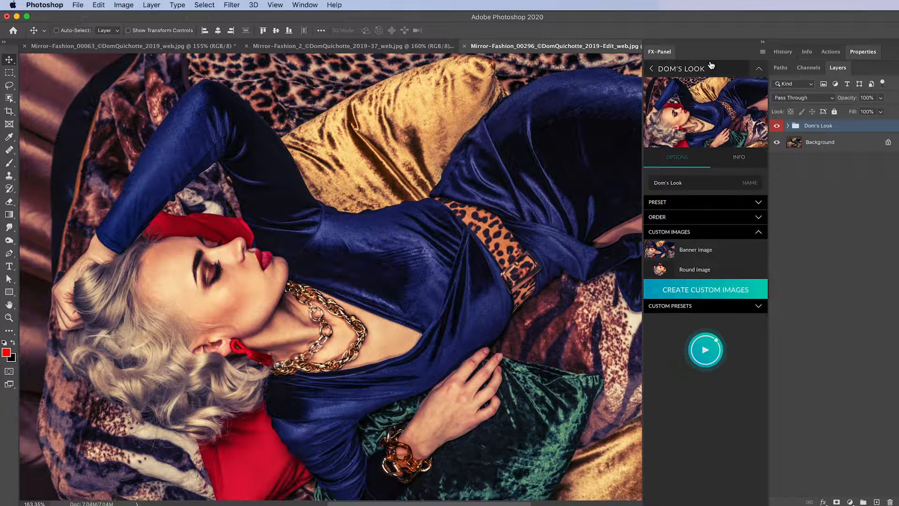
Return to the preset library, filter it to the Workflow category, and display the presets as banner images.
left_click(682, 69)
left_click(711, 108)
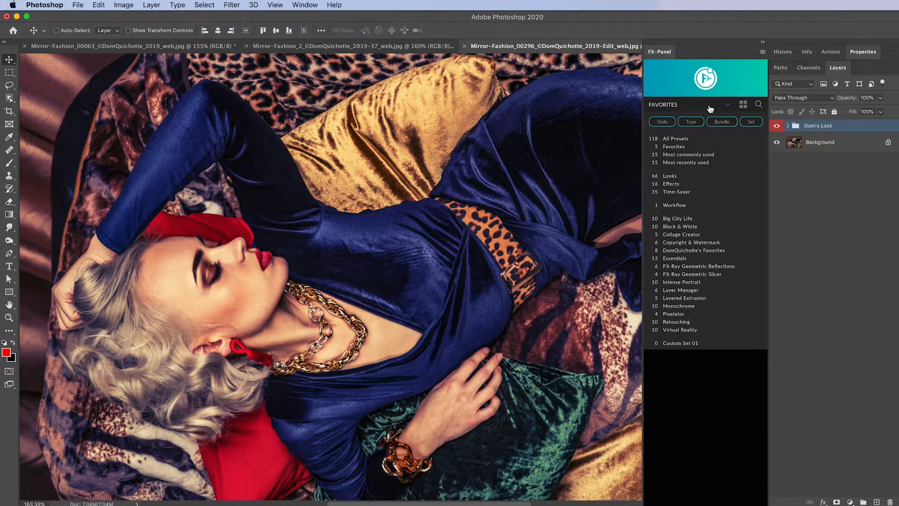
left_click(683, 206)
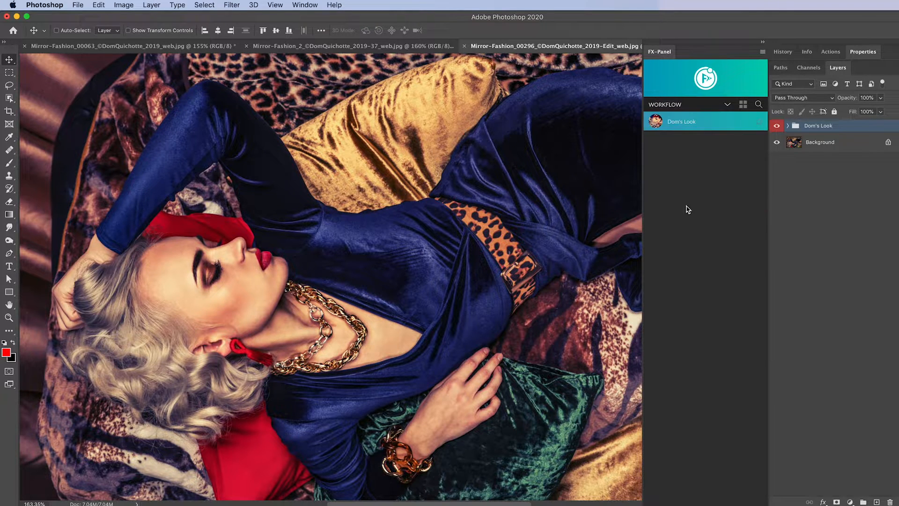
left_click(743, 104)
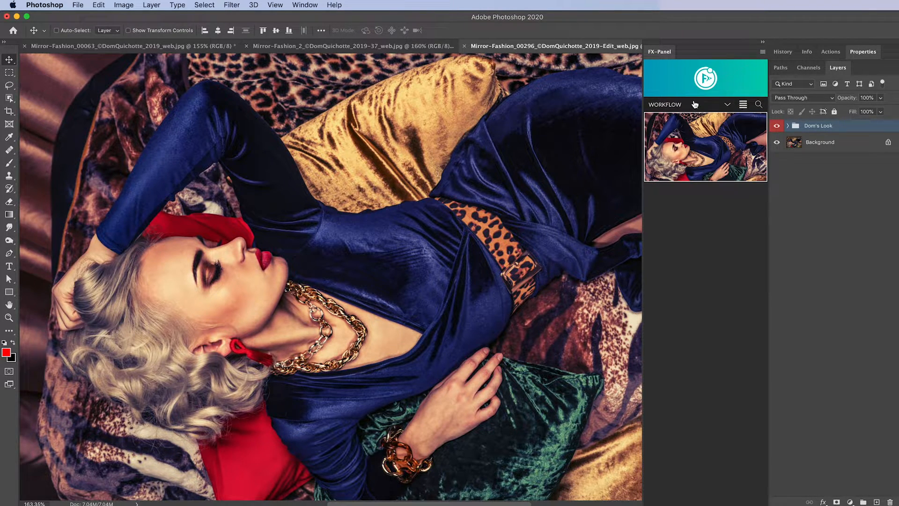
Run the Dom's Look workflow on the Mirror-Fashion_2 photo and the Mirror-Fashion_00063 photo.
left_click(400, 49)
mouse_move(663, 168)
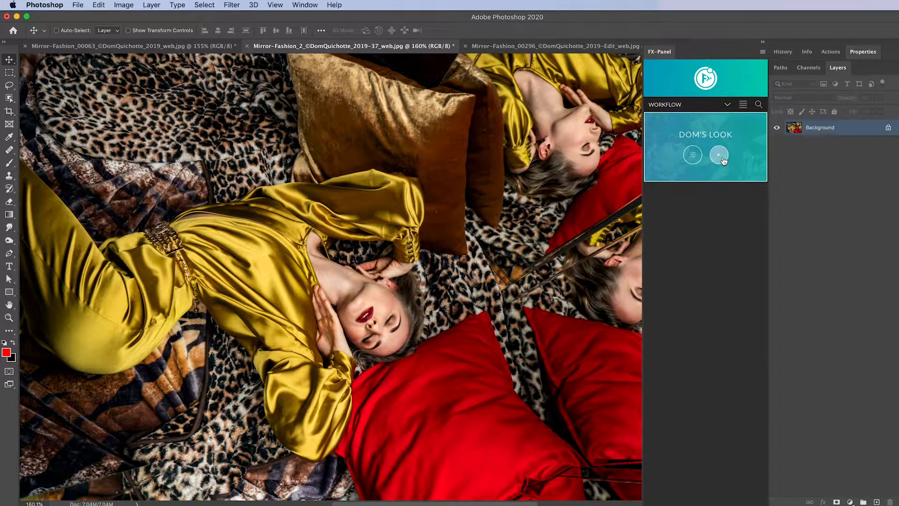
left_click(211, 46)
mouse_move(722, 151)
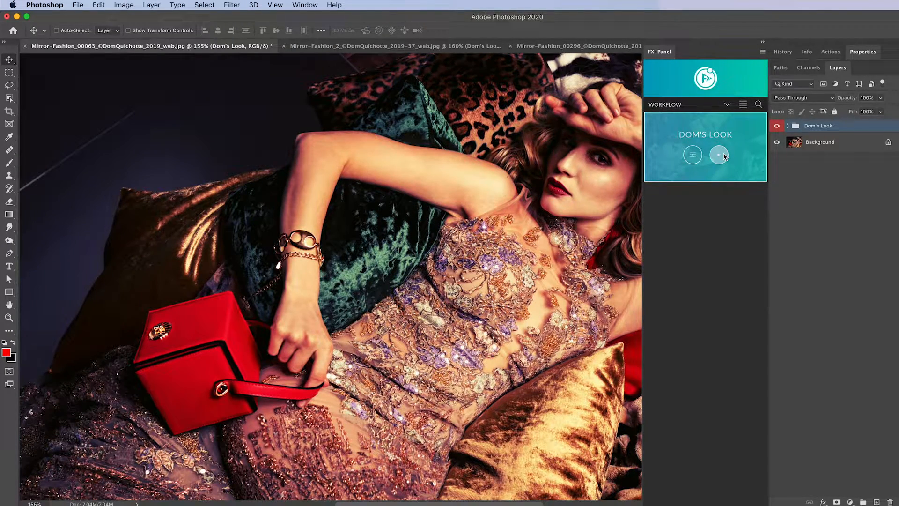
List the Copyright & Watermark presets and delete the Dom's Look group from the Mirror-Fashion_2 photo.
left_click(393, 48)
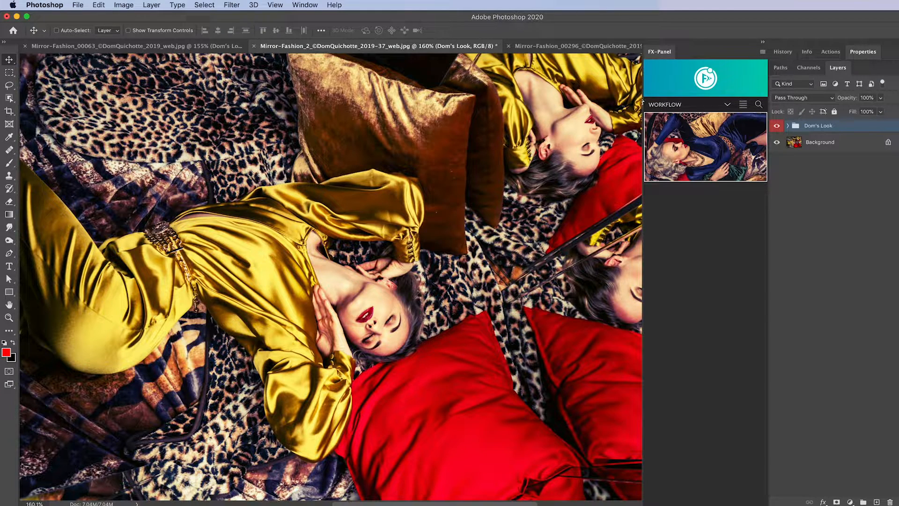
left_click(667, 107)
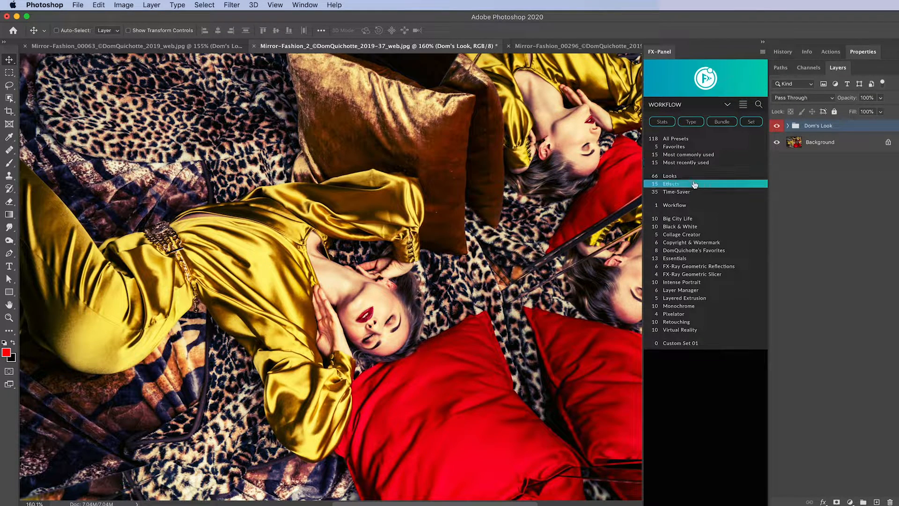
left_click(698, 244)
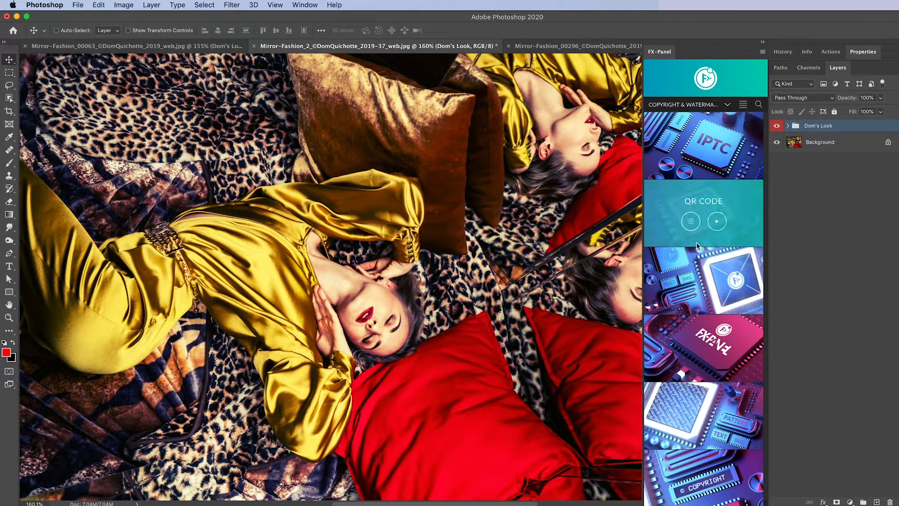
left_click(743, 106)
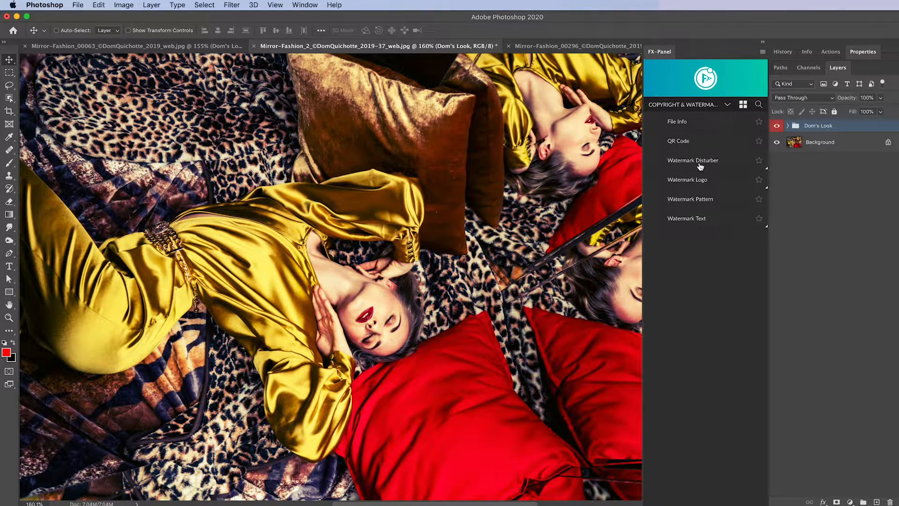
key("Delete")
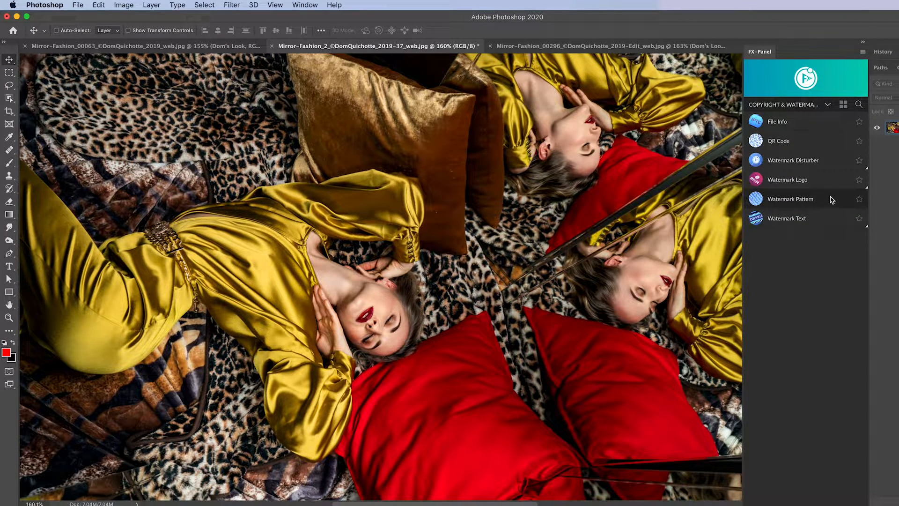
Apply the Watermark Disturber preset to the Mirror-Fashion_2 photo and open the preset's appearance options.
left_click(828, 165)
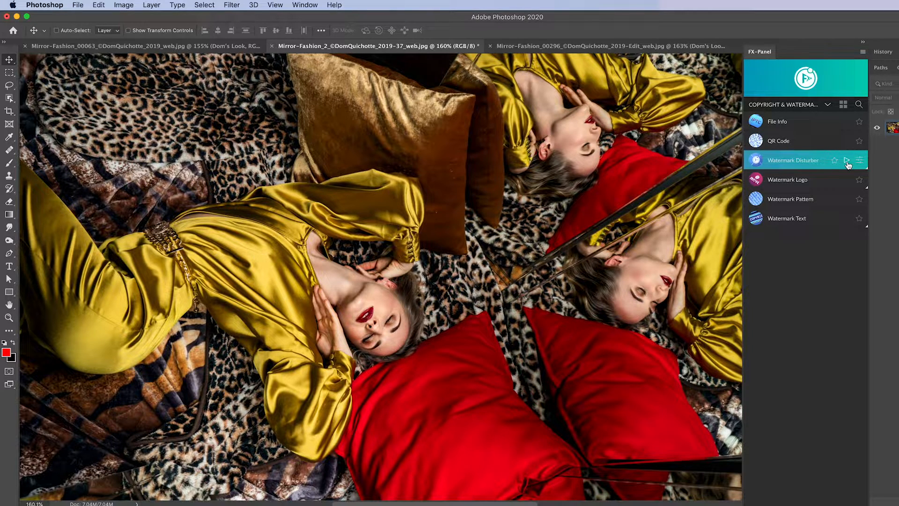
left_click(847, 161)
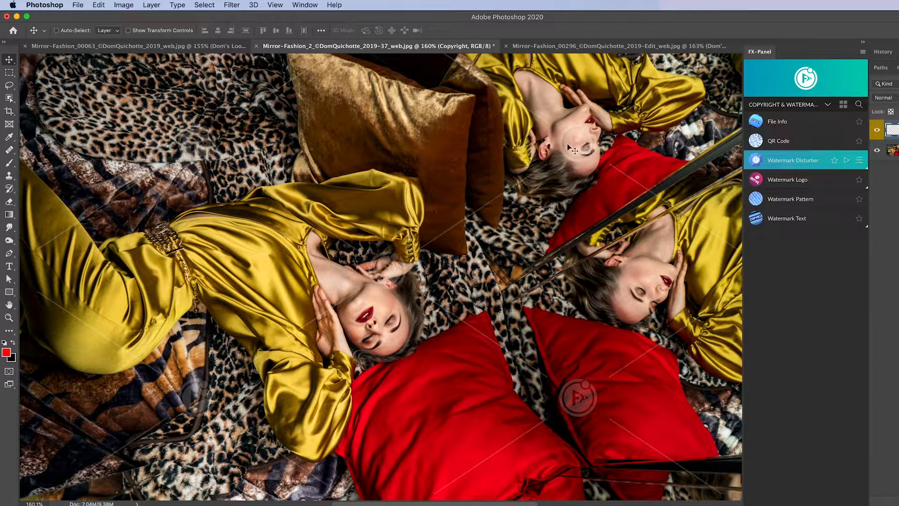
left_click(861, 161)
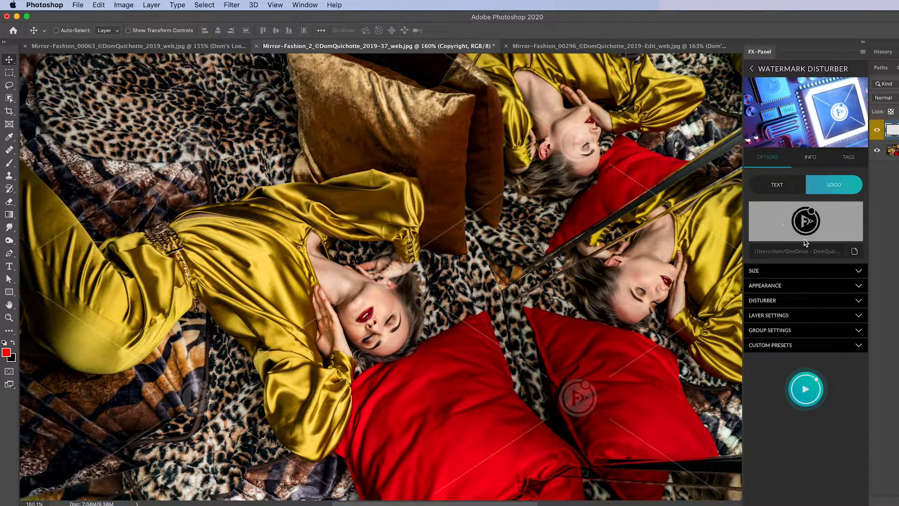
left_click(805, 284)
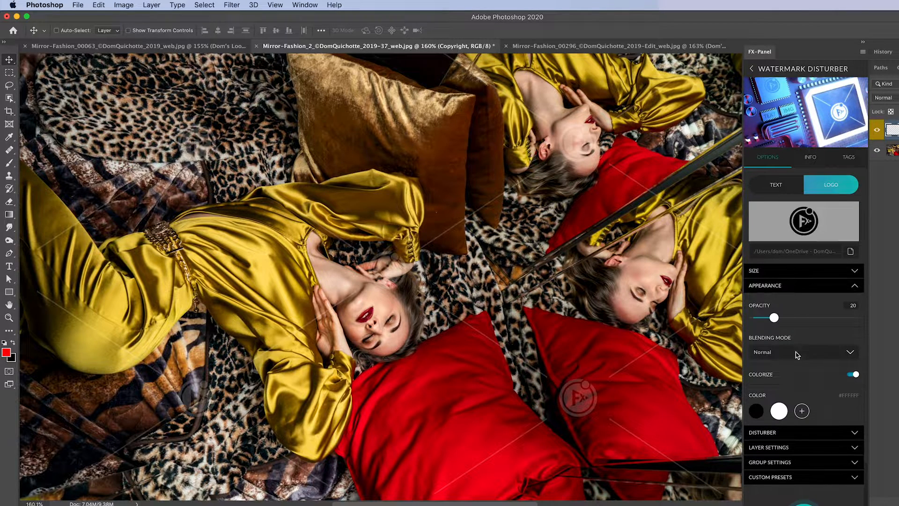
Look through the Watermark Disturber preset's size, disturber and appearance options.
left_click(798, 284)
left_click(796, 271)
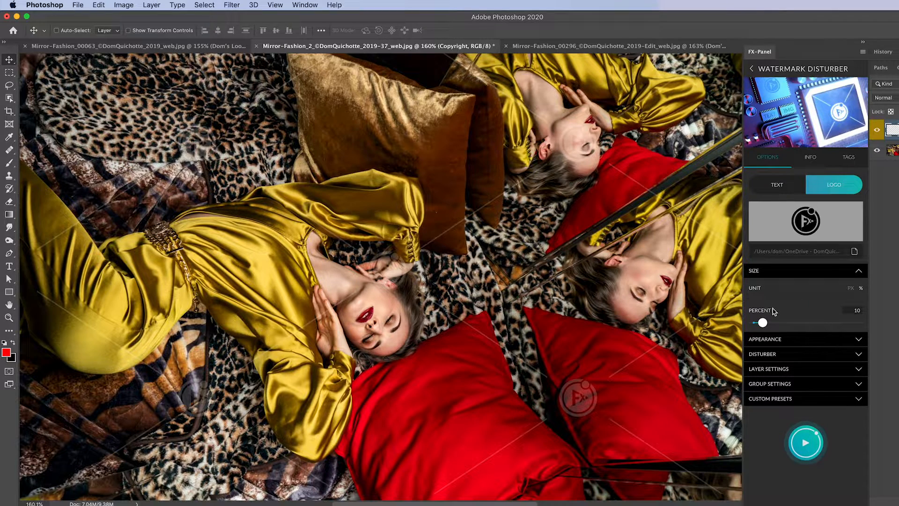
left_click(791, 354)
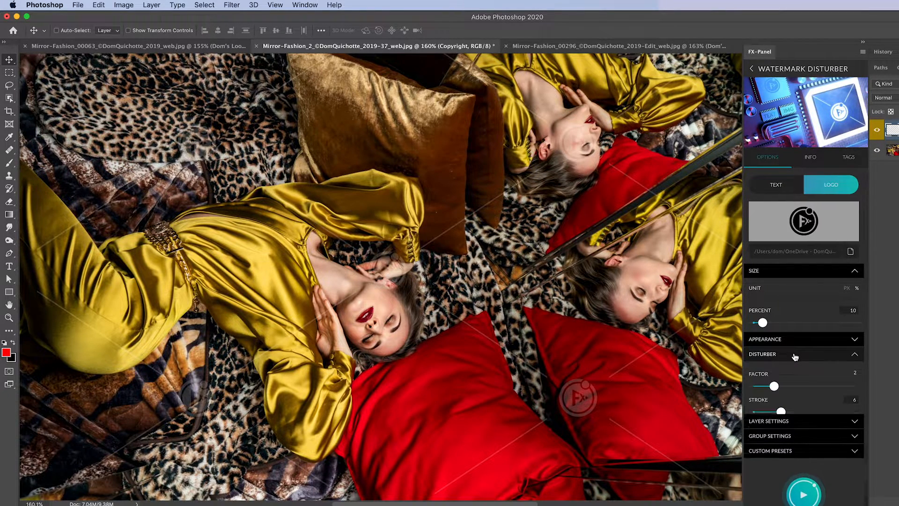
left_click(797, 354)
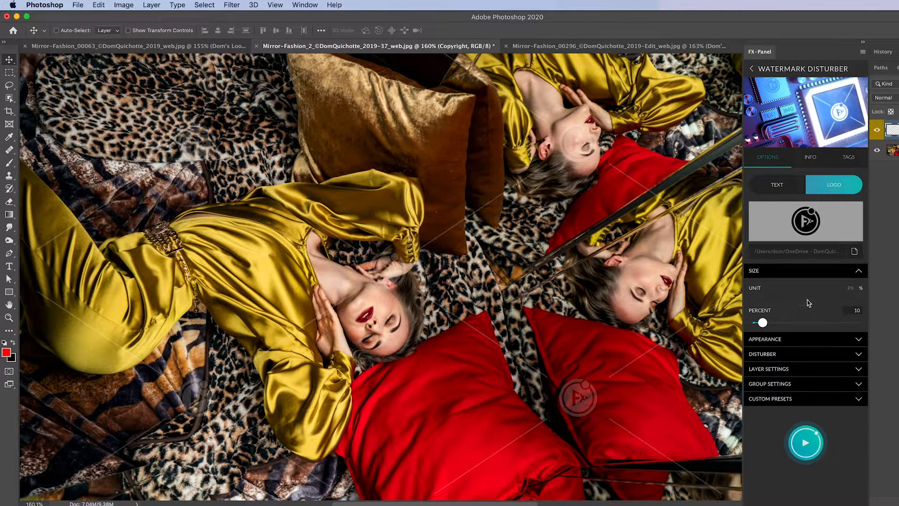
left_click(775, 271)
left_click(781, 285)
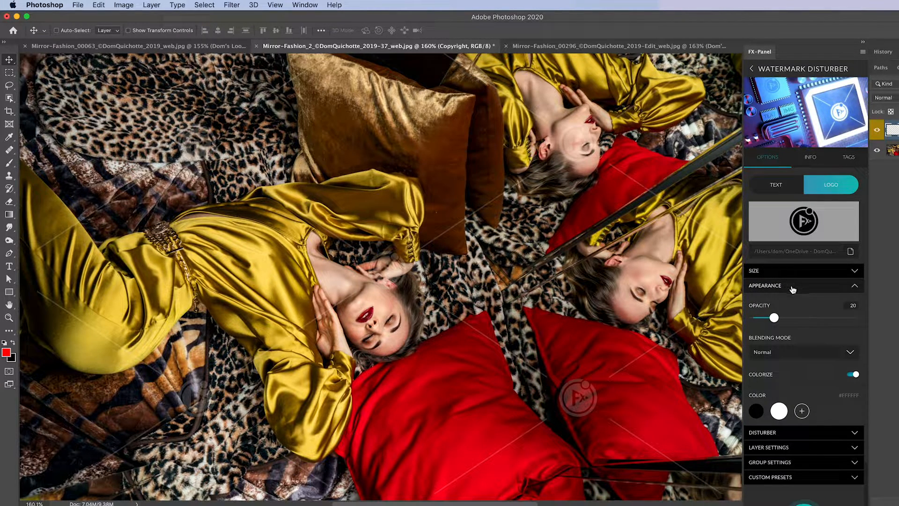
left_click(778, 285)
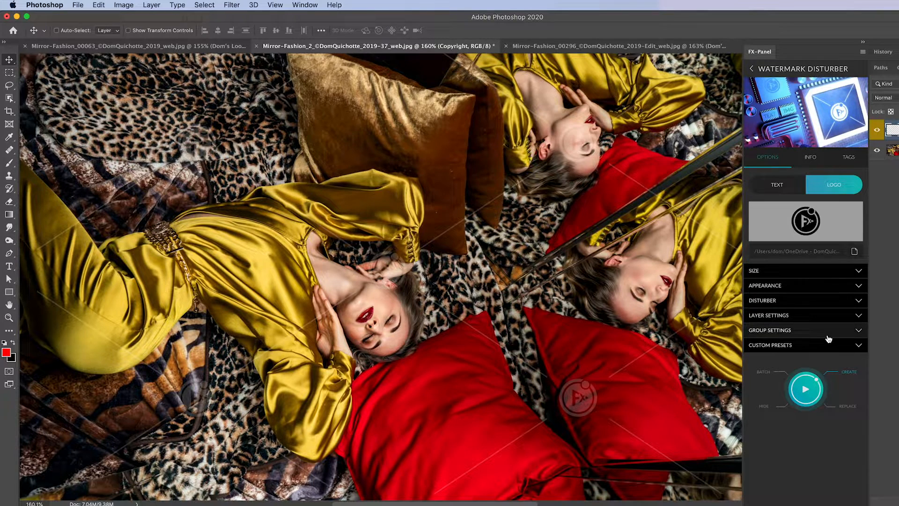
Save the Watermark Disturber settings as a custom preset named "FX-Panel Disturber" and return to the preset list.
left_click(859, 348)
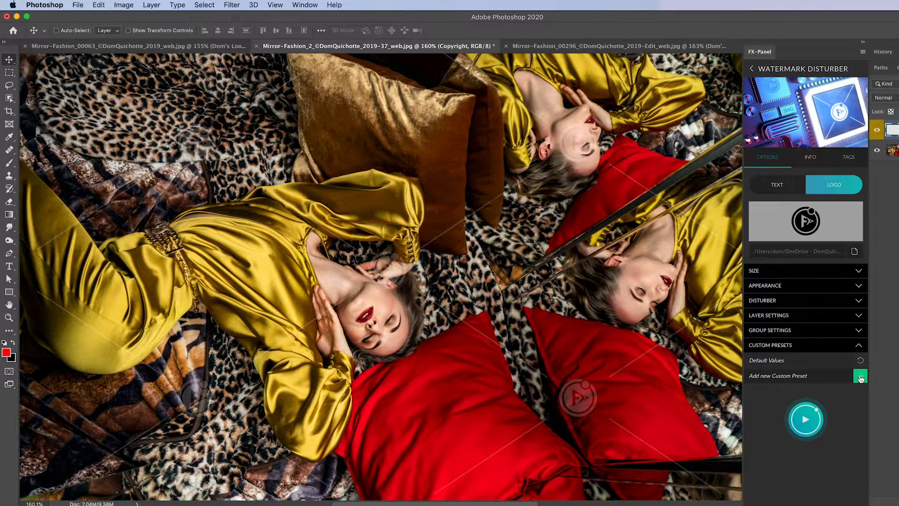
left_click(860, 378)
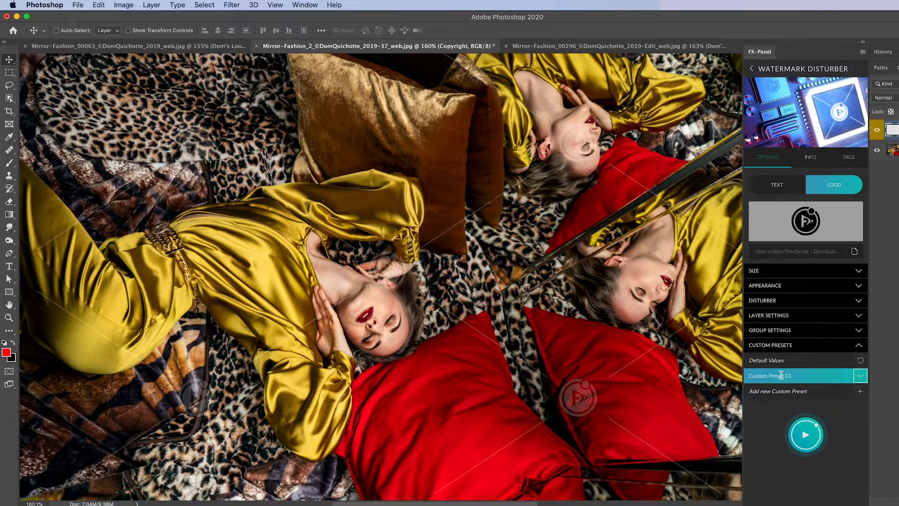
type("FX-Panel Disturber")
key("Return")
left_click(800, 72)
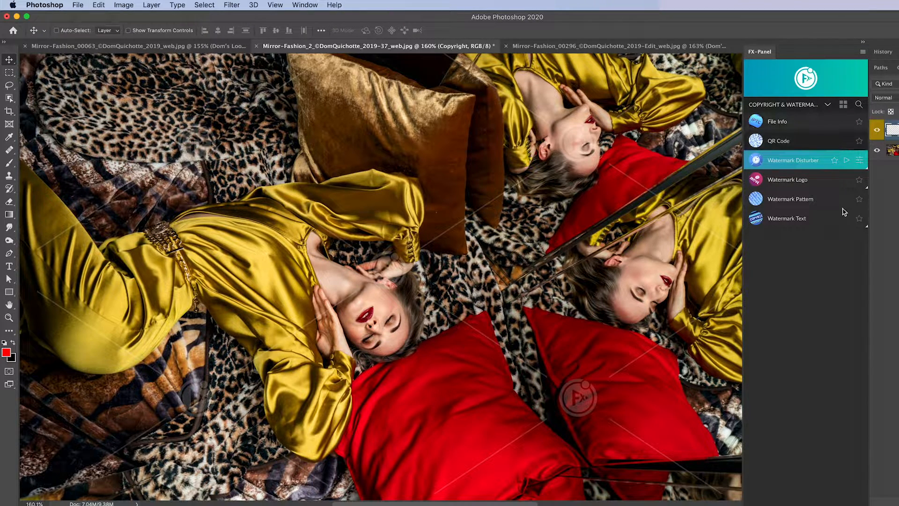
Apply the Watermark Text preset with its repeating "preview only – do not use" text to the Mirror-Fashion_2 photo.
left_click(806, 220)
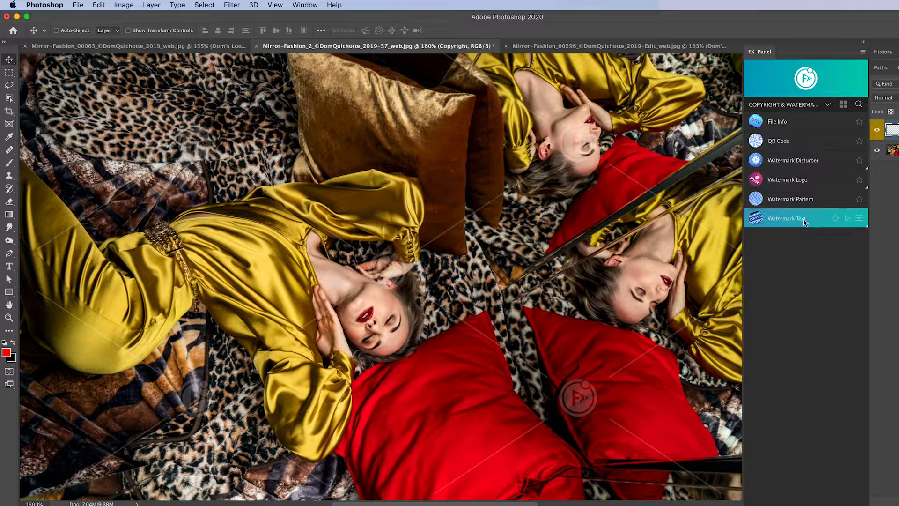
left_click(860, 219)
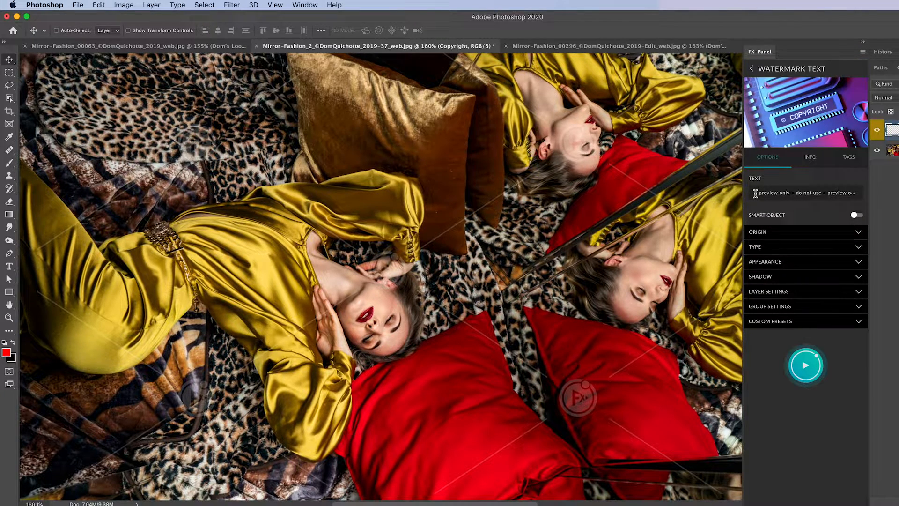
left_click_drag(755, 193, 794, 194)
left_click(802, 194)
left_click(814, 364)
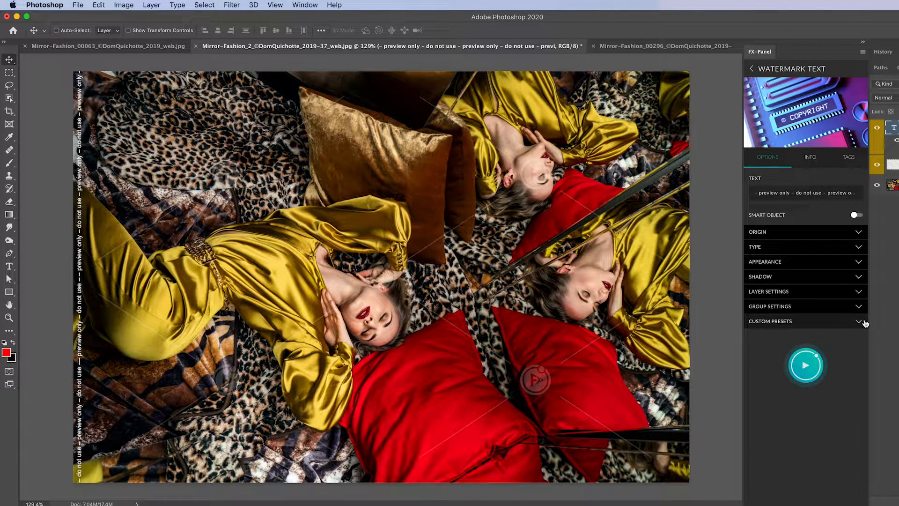
Save the Watermark Text settings as a custom preset named "Preview only" and return to the preset list.
left_click(793, 321)
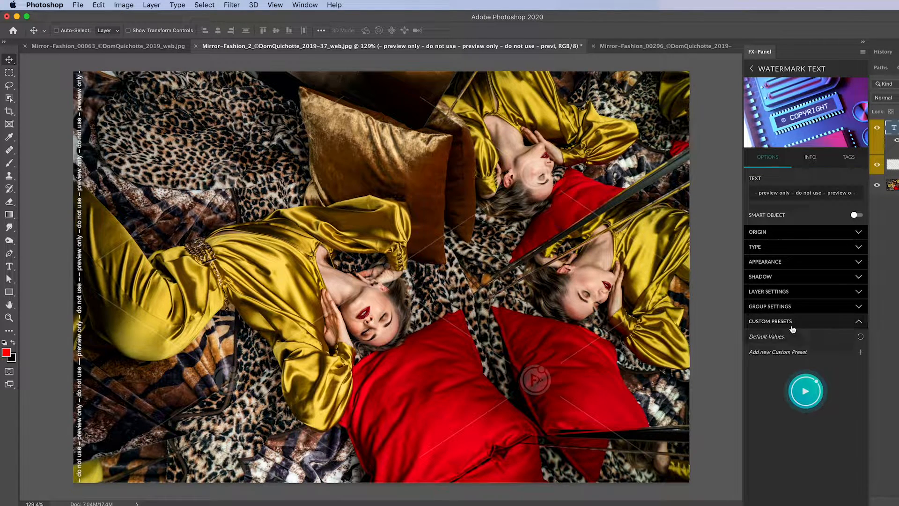
left_click(862, 355)
double_click(768, 352)
type("Preview")
key("Return")
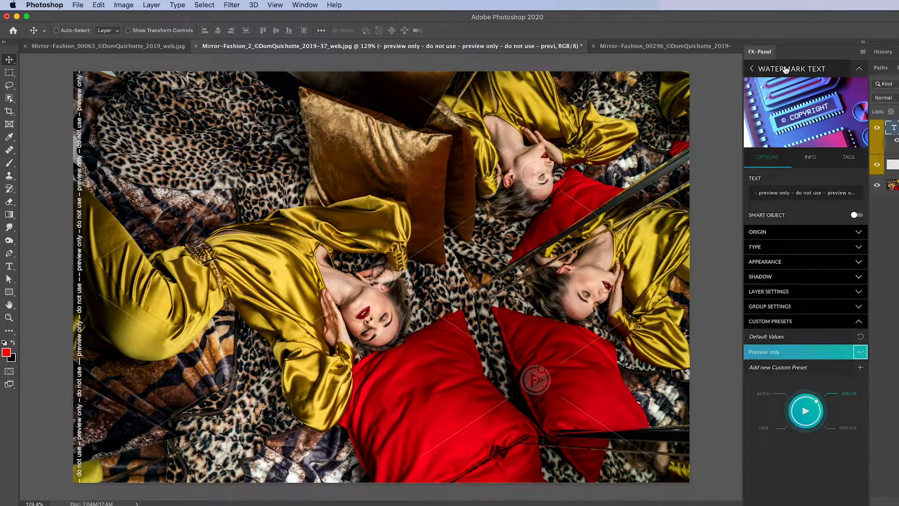
left_click(786, 70)
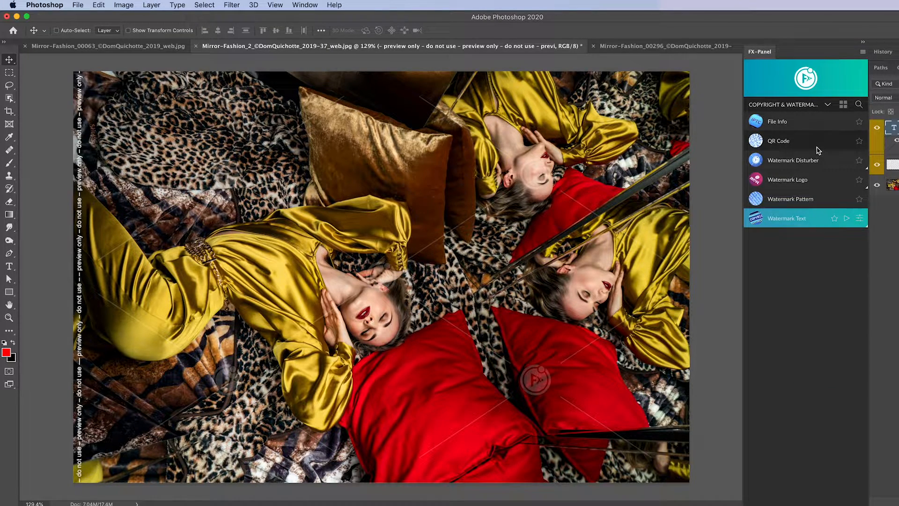
Set the Watermark Logo preset's origin to the image's upper-right corner and apply the logo to the Mirror-Fashion_2 photo.
left_click(820, 183)
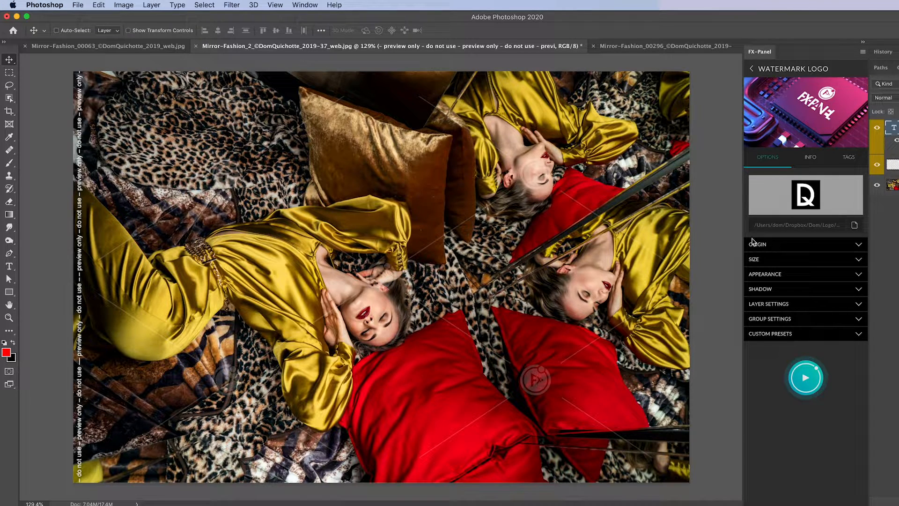
left_click(797, 244)
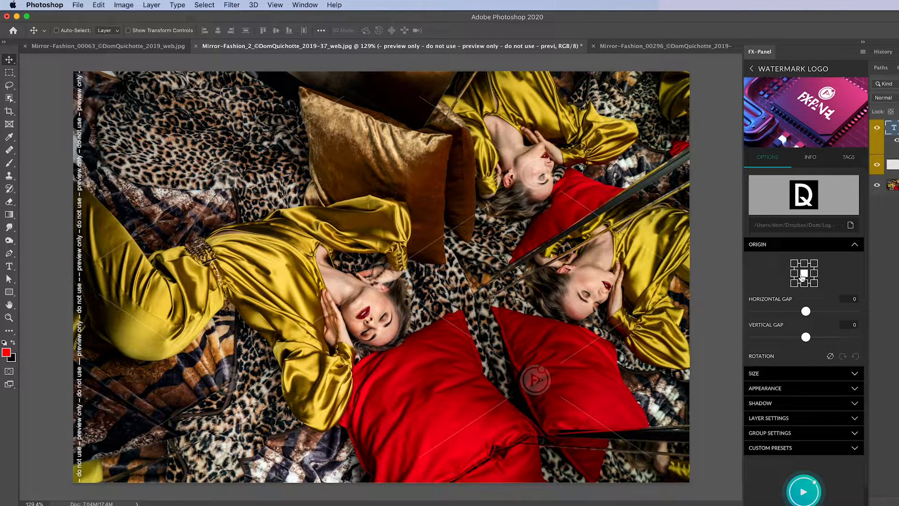
left_click(815, 264)
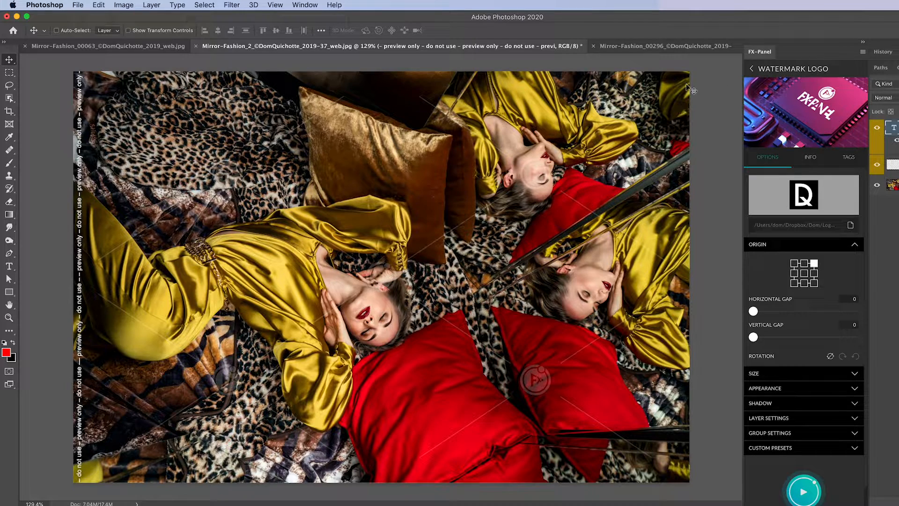
left_click(791, 245)
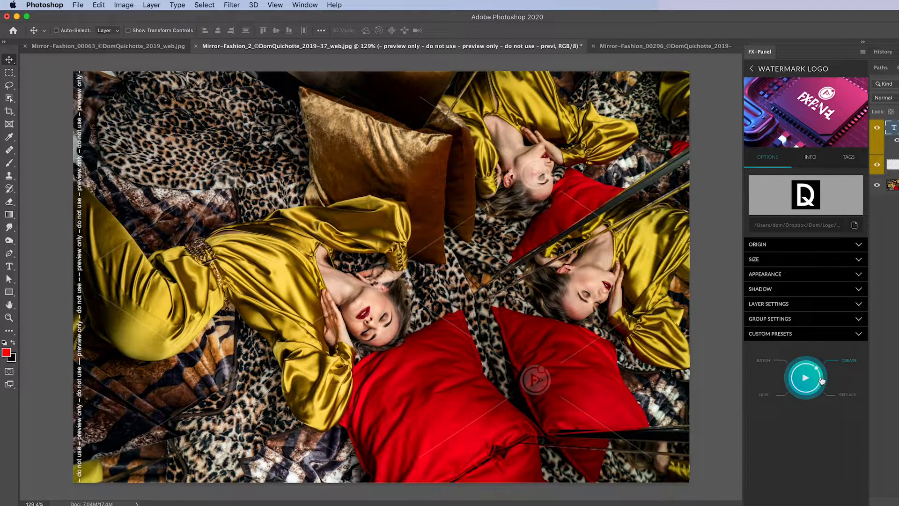
left_click(820, 380)
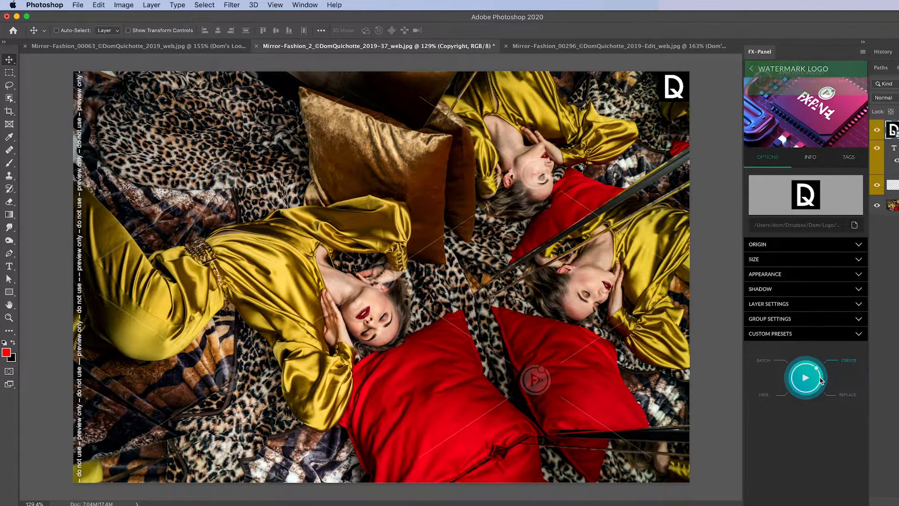
Enlarge the watermark logo to about 9 percent and run the preset in replace mode to update the existing logo.
left_click(803, 258)
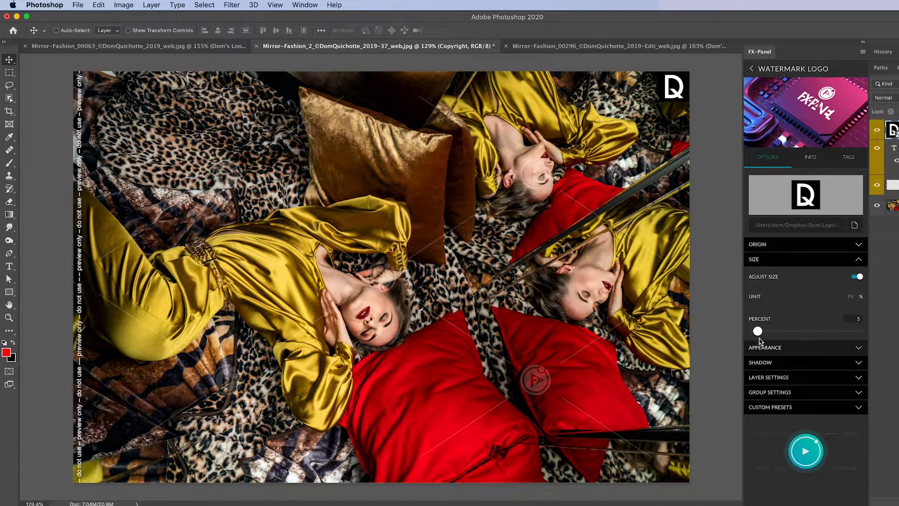
left_click_drag(761, 333, 762, 333)
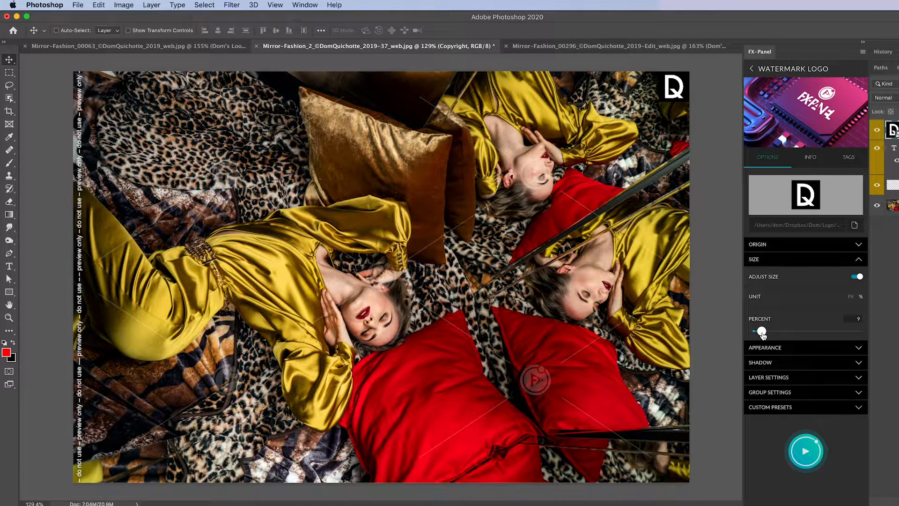
left_click(811, 259)
left_click(818, 385)
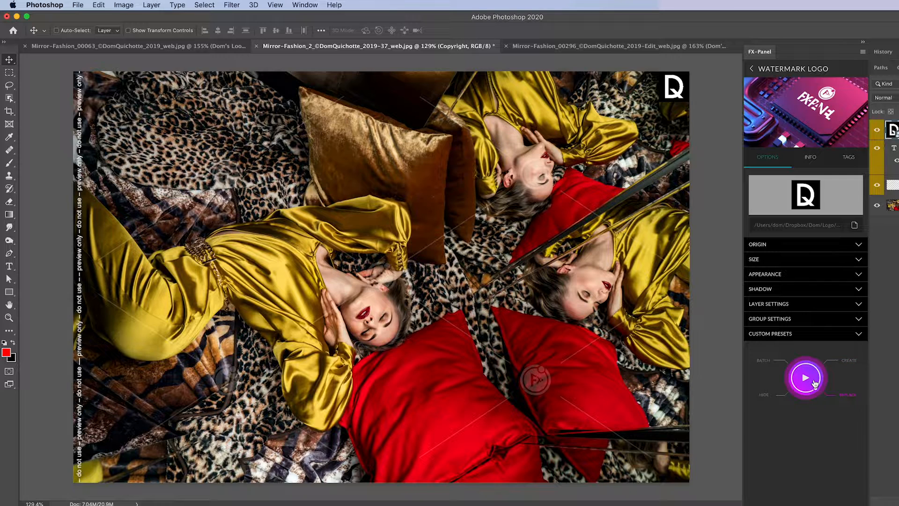
Save the Watermark Logo settings as a custom preset named "DQ logo" and check it under Watermark Logo in the preset list.
left_click(859, 335)
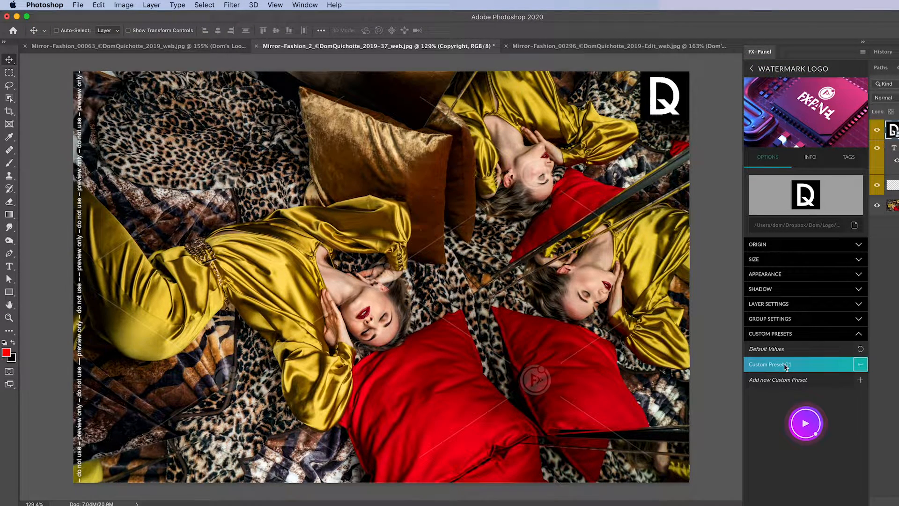
double_click(785, 364)
type("DQ logo")
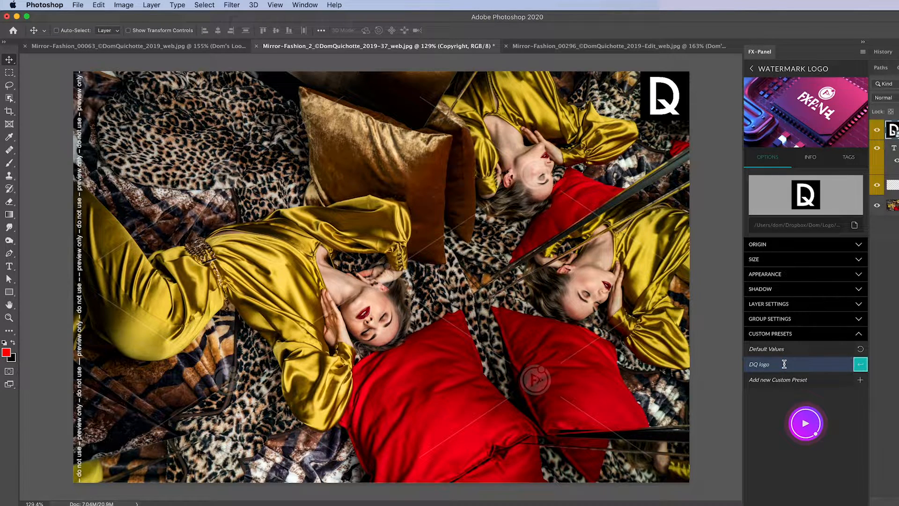
key("Return")
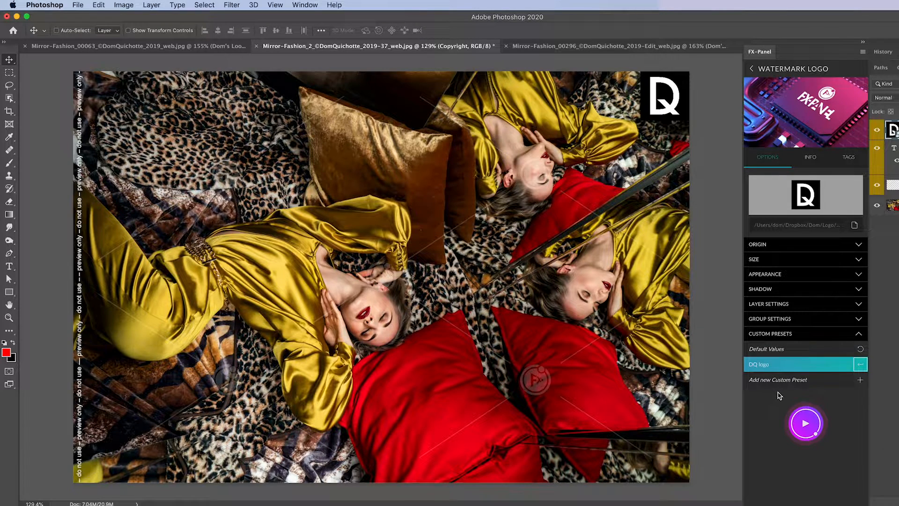
left_click(802, 76)
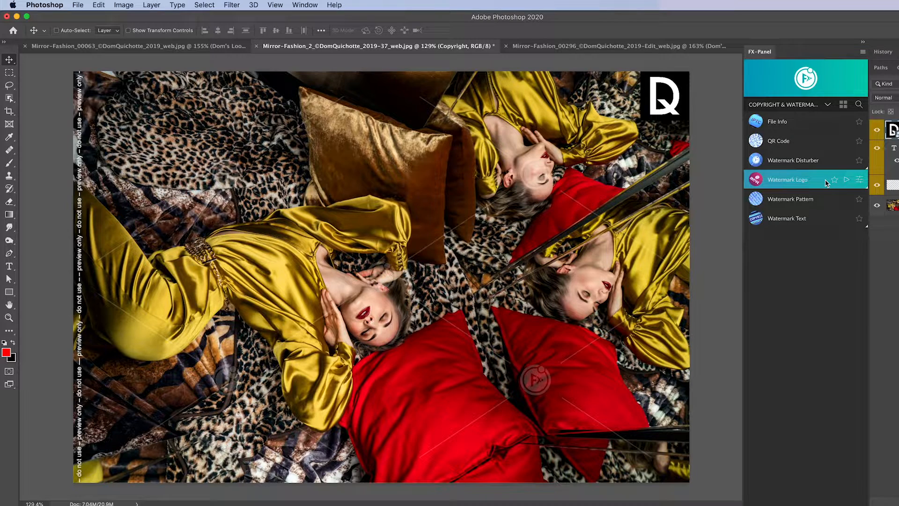
left_click(757, 183)
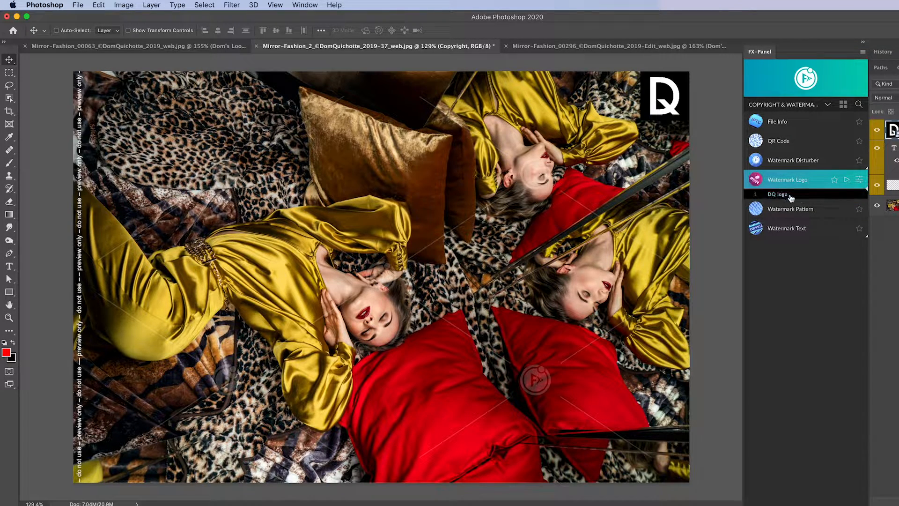
left_click(757, 183)
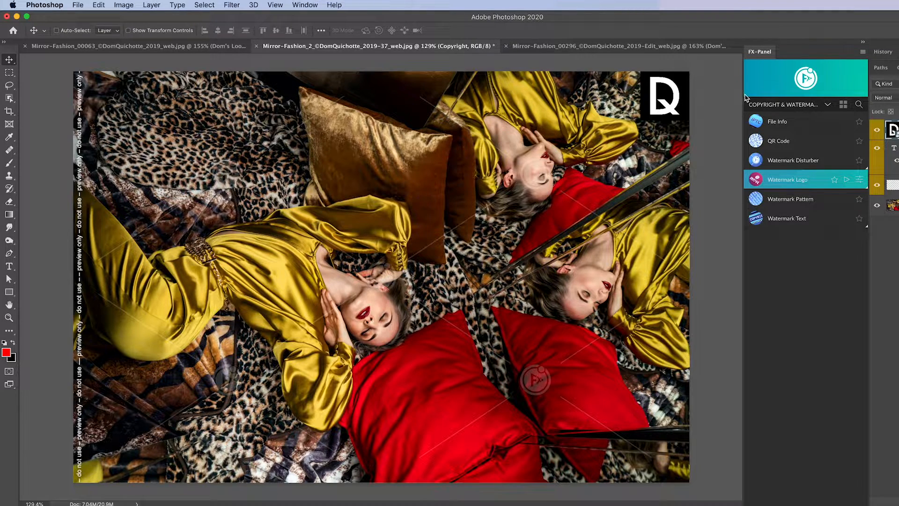
Create a new workflow preset and limit its selectable presets to the Copyright & Watermark category.
left_click(805, 85)
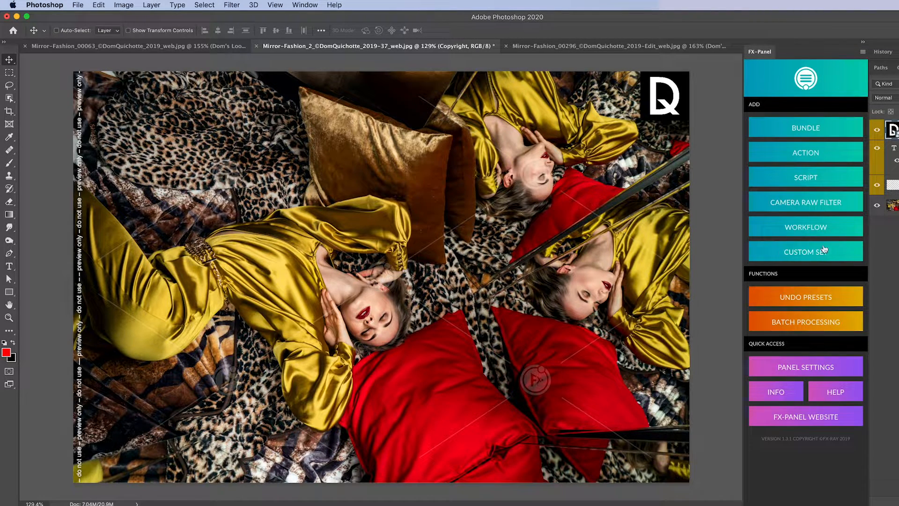
left_click(815, 233)
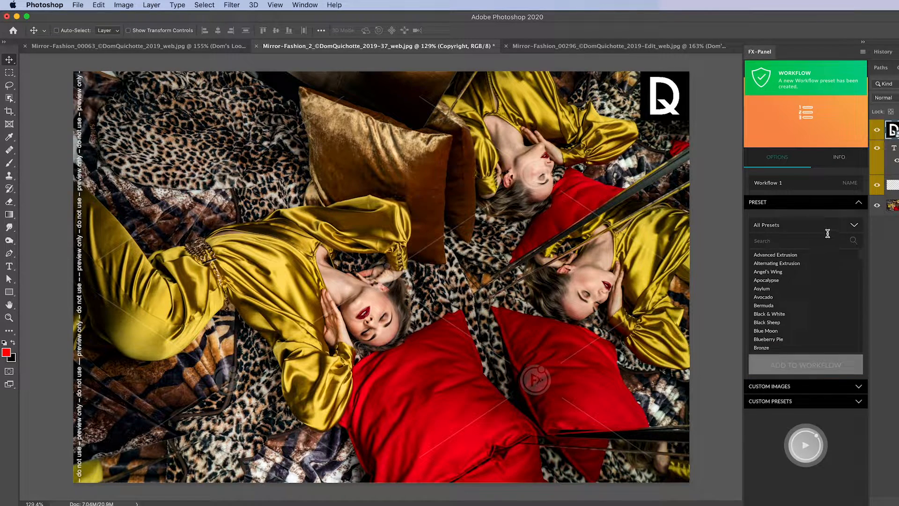
left_click(818, 228)
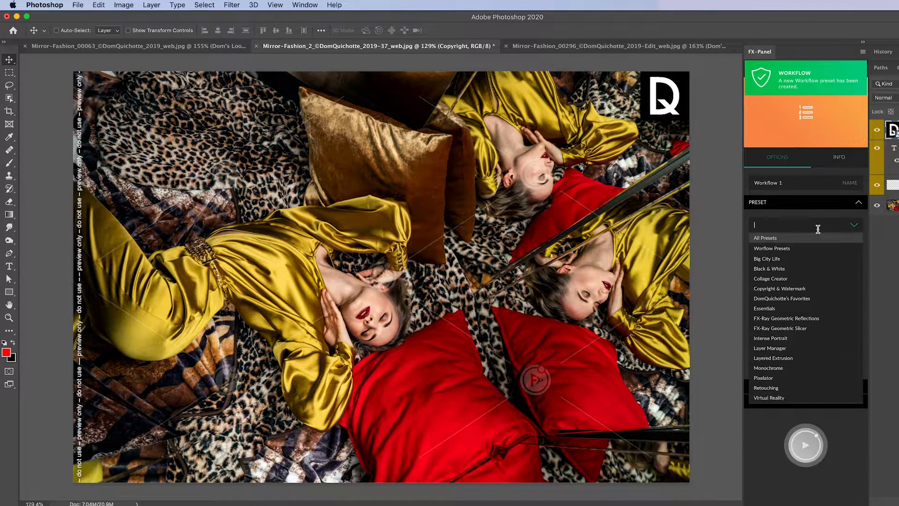
left_click(828, 288)
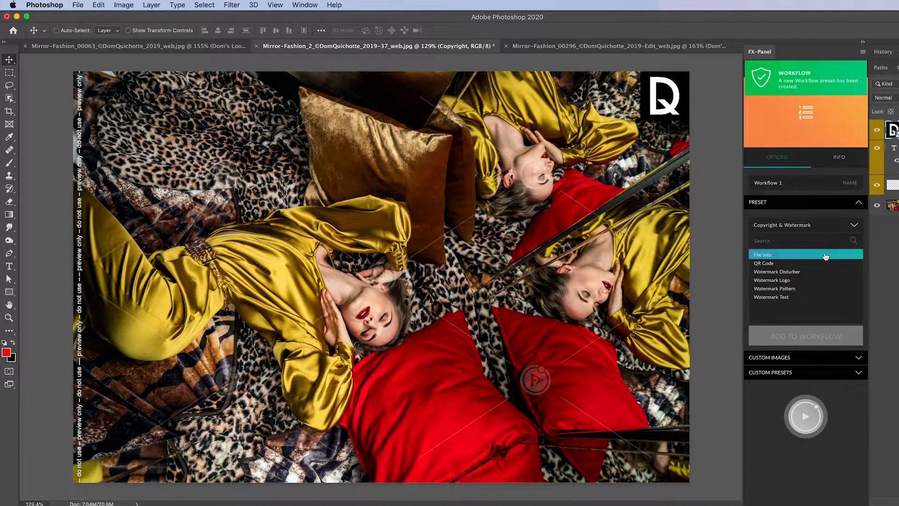
Add the Watermark Disturber preset to the workflow using the saved "FX-Panel Disturber" settings.
left_click(764, 273)
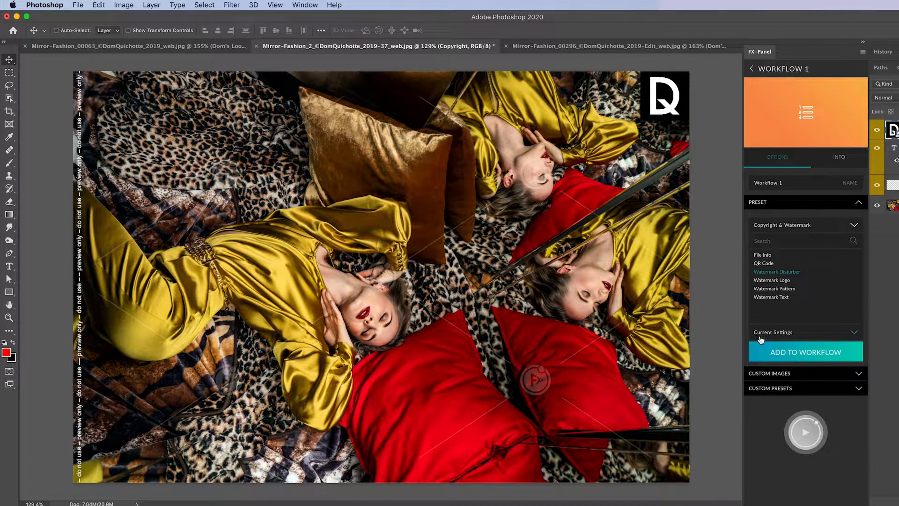
left_click(811, 334)
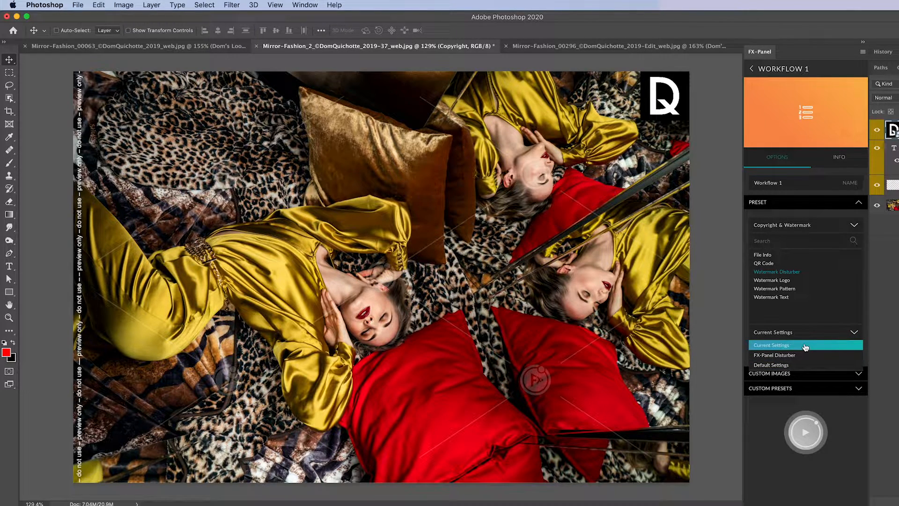
left_click(780, 357)
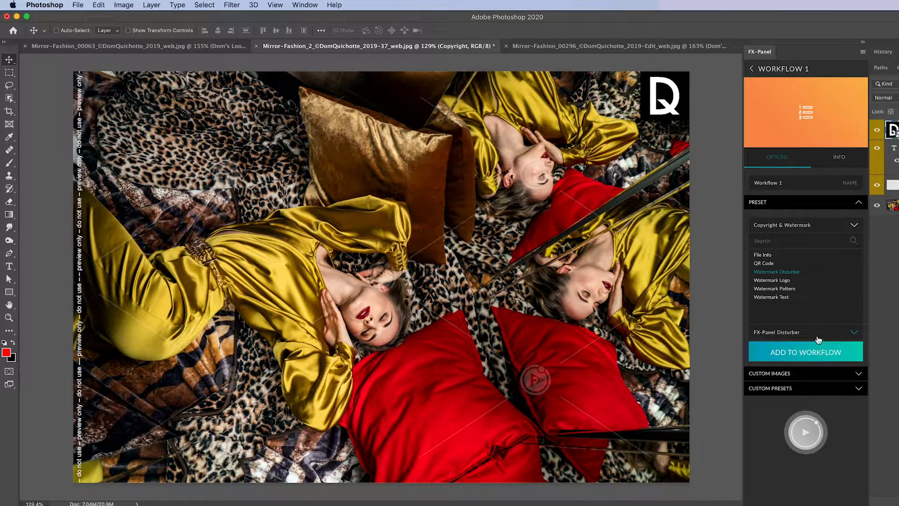
left_click(815, 354)
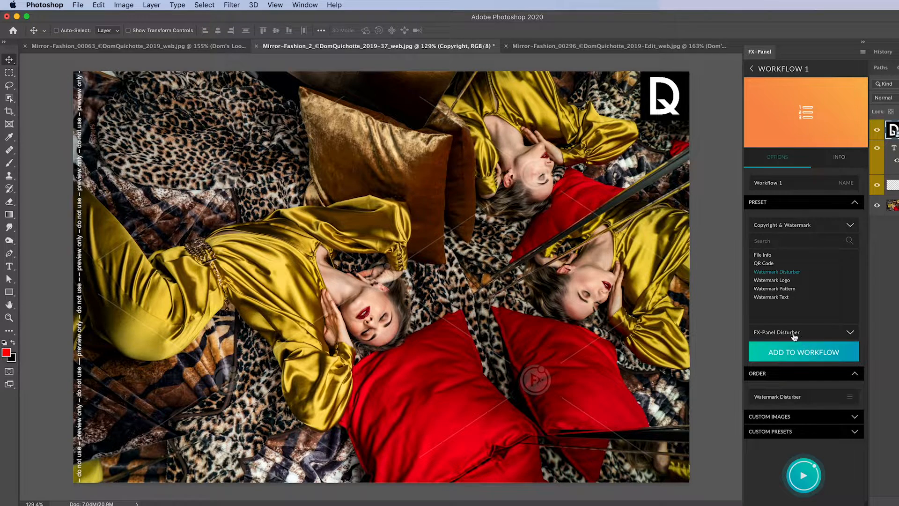
Add the Watermark Logo preset to the workflow using the saved "DQ logo" settings.
left_click(808, 283)
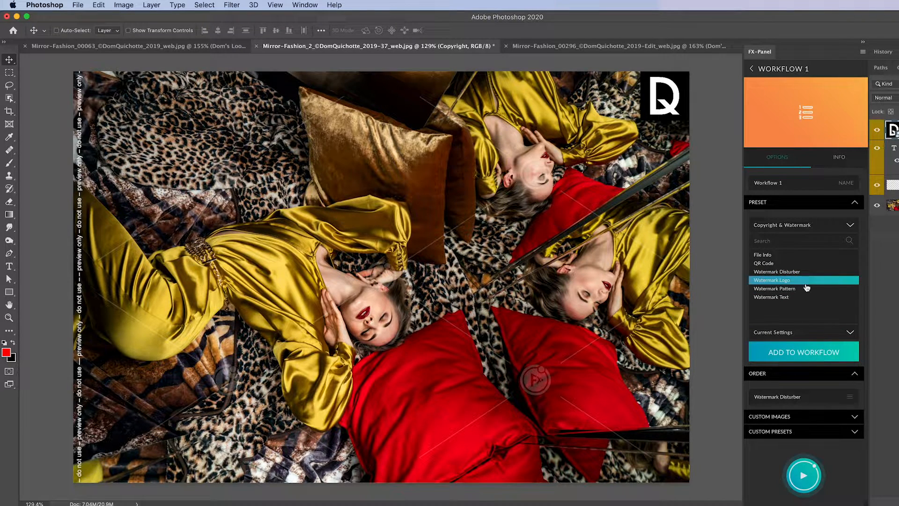
left_click(809, 334)
left_click(812, 356)
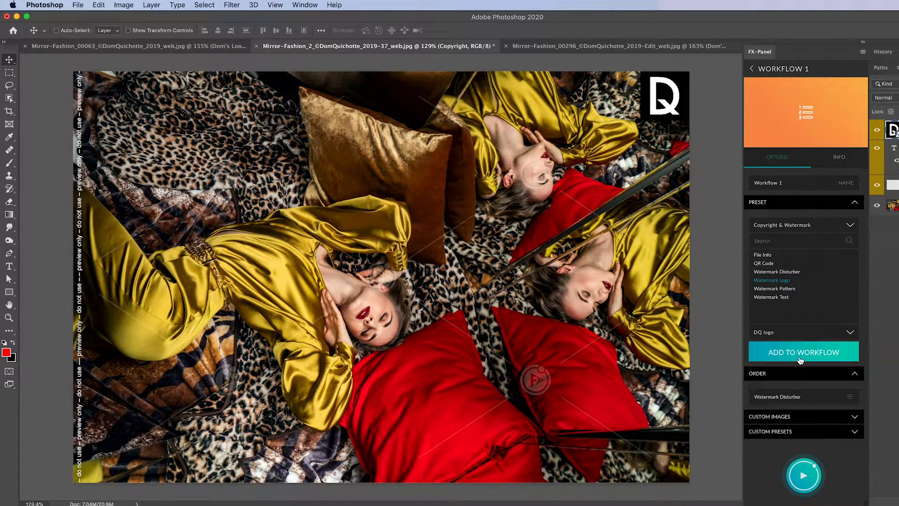
left_click(802, 353)
Add the Watermark Text preset to the workflow and choose its saved settings in the workflow order.
left_click(799, 297)
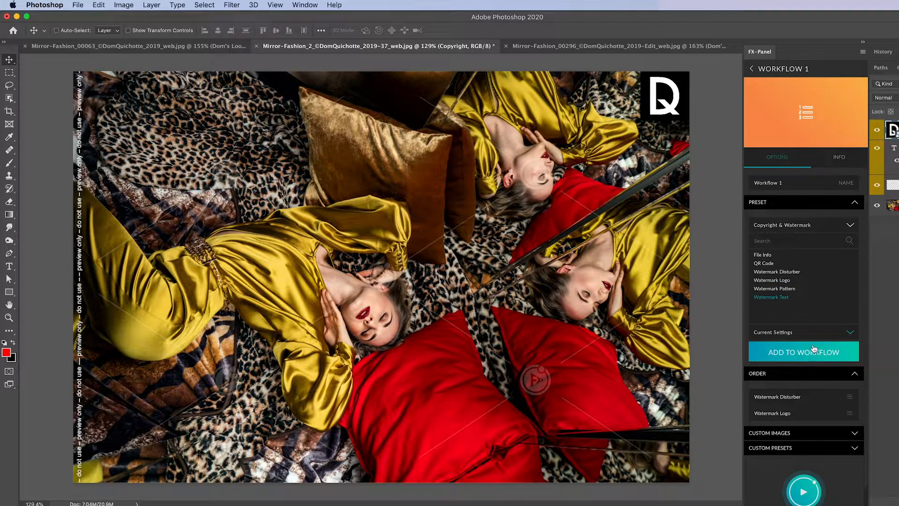
left_click(814, 353)
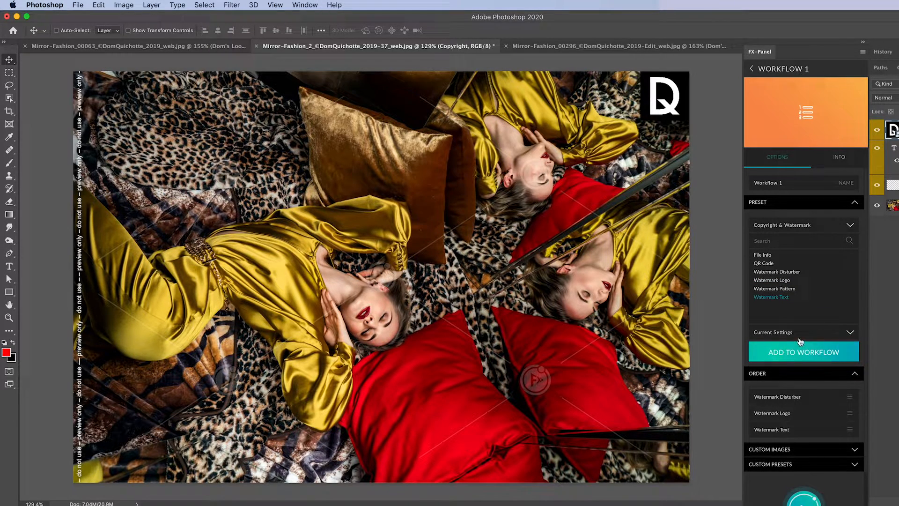
left_click(812, 429)
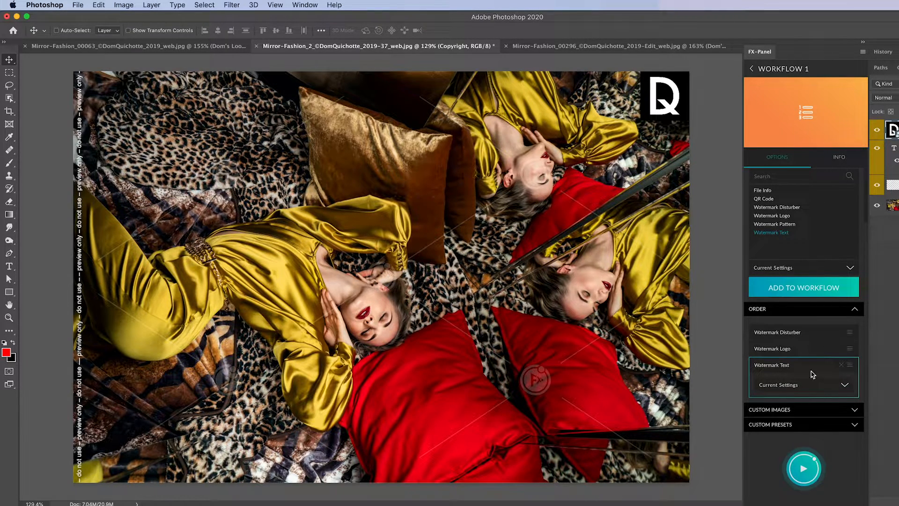
left_click(807, 392)
left_click(815, 411)
left_click(815, 364)
Rename the workflow as "DQ Watermark".
scroll(814, 363, "up", 3)
left_click(808, 183)
type("DQ Watermark")
key("Return")
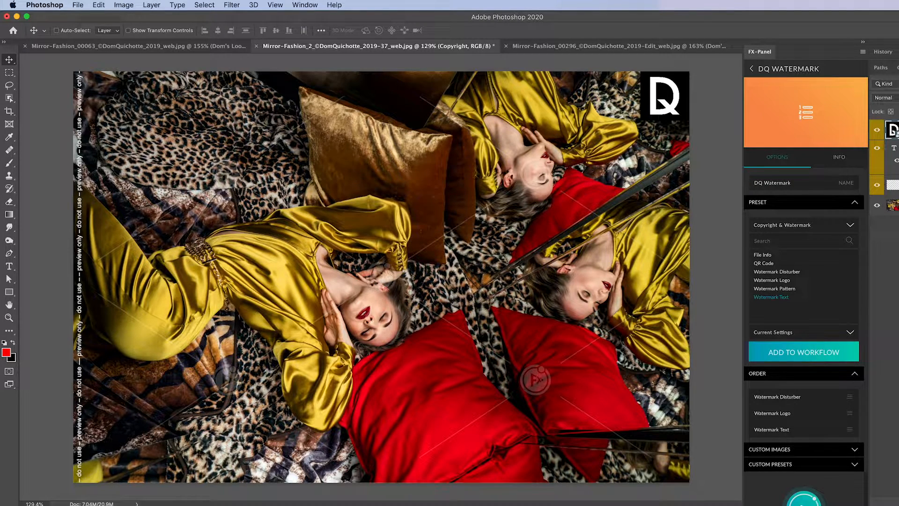
Switch to the Mirror-Fashion_00296 photo and run the DQ Watermark workflow on it.
left_click(571, 46)
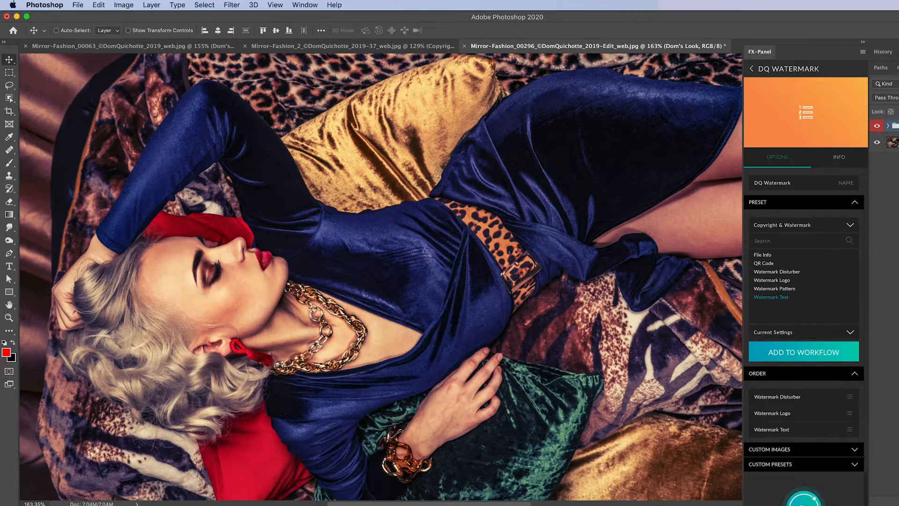
left_click(806, 202)
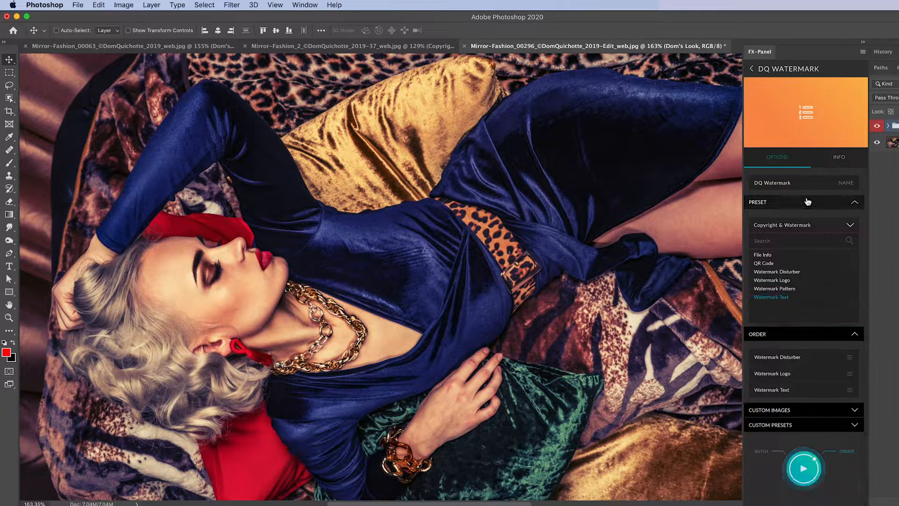
left_click(815, 217)
left_click(806, 291)
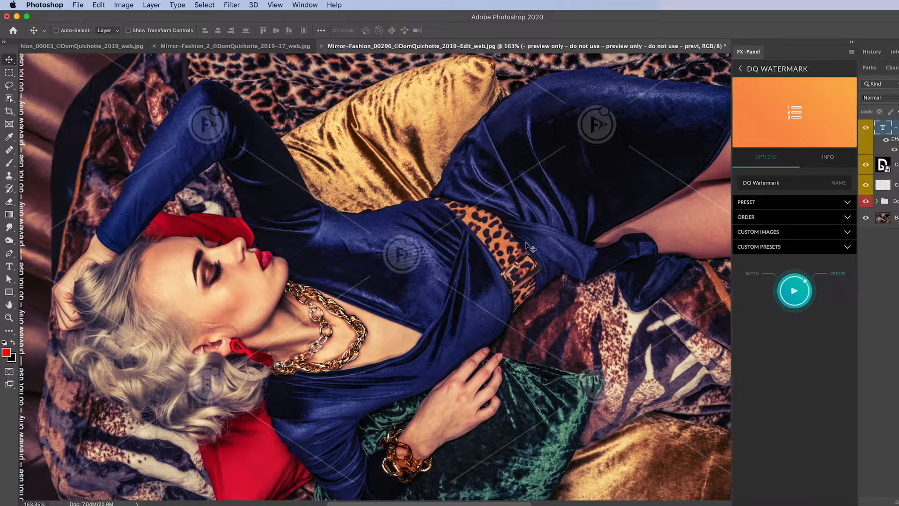
left_click_drag(498, 269, 433, 286)
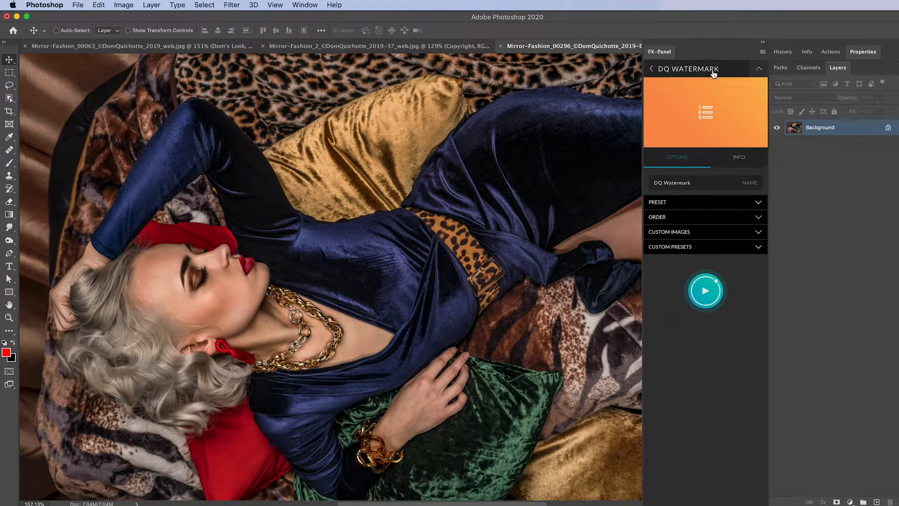
Create another workflow preset and limit its selectable presets to the "Worflow Presets" category.
left_click(651, 69)
left_click(708, 77)
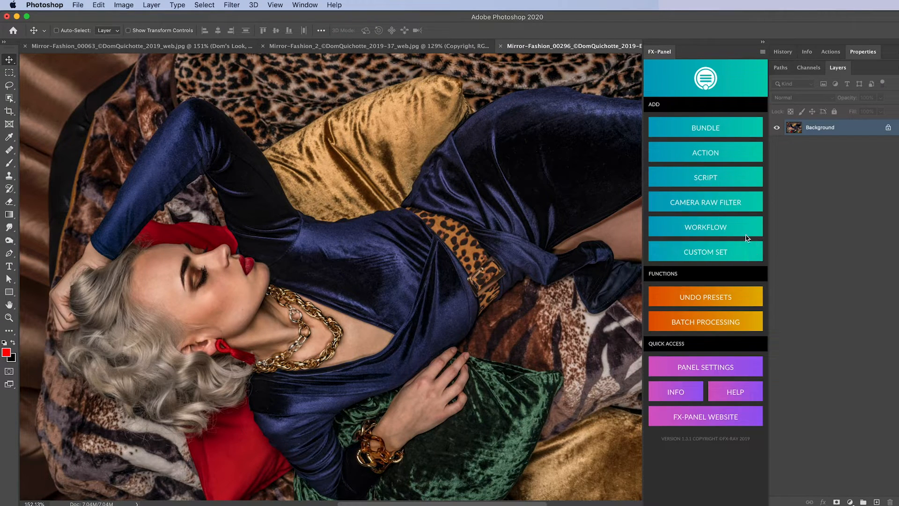
left_click(702, 228)
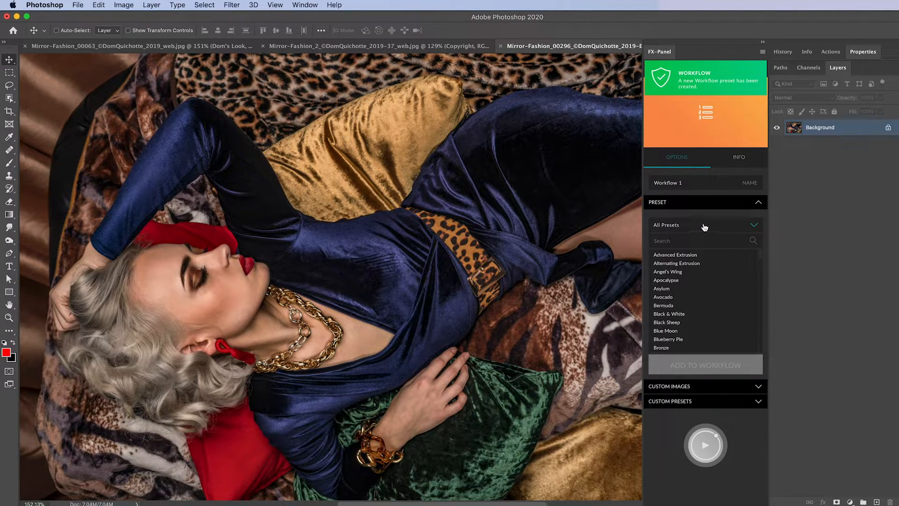
left_click(705, 227)
left_click(698, 251)
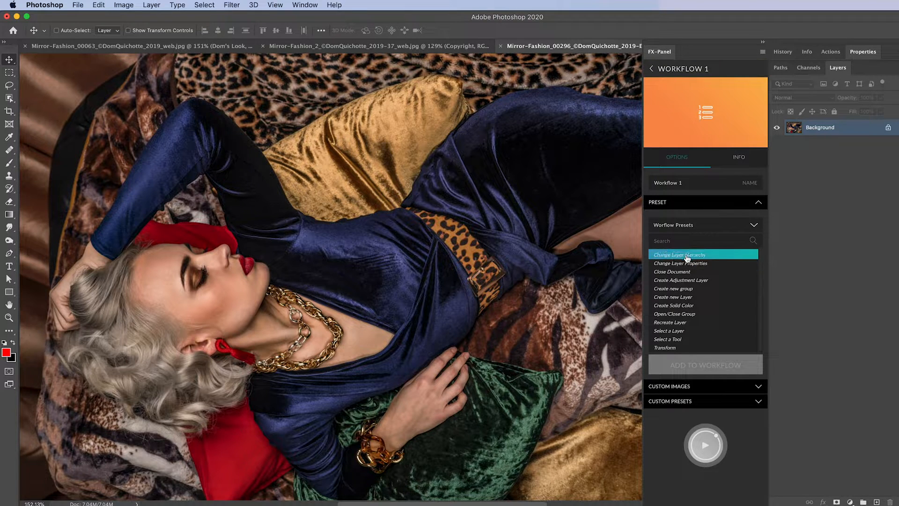
Add a Change Layer Hierarchy step to the workflow with its element placement set to Beginning.
left_click(697, 257)
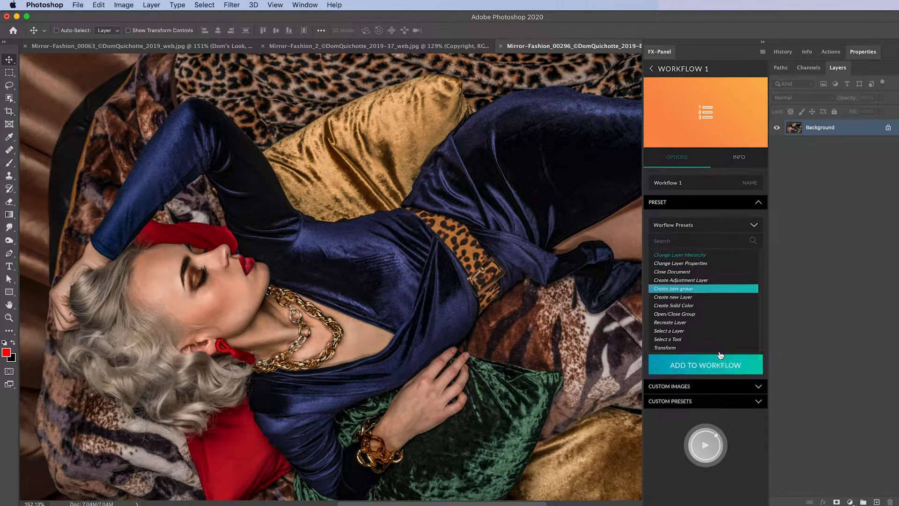
left_click(718, 363)
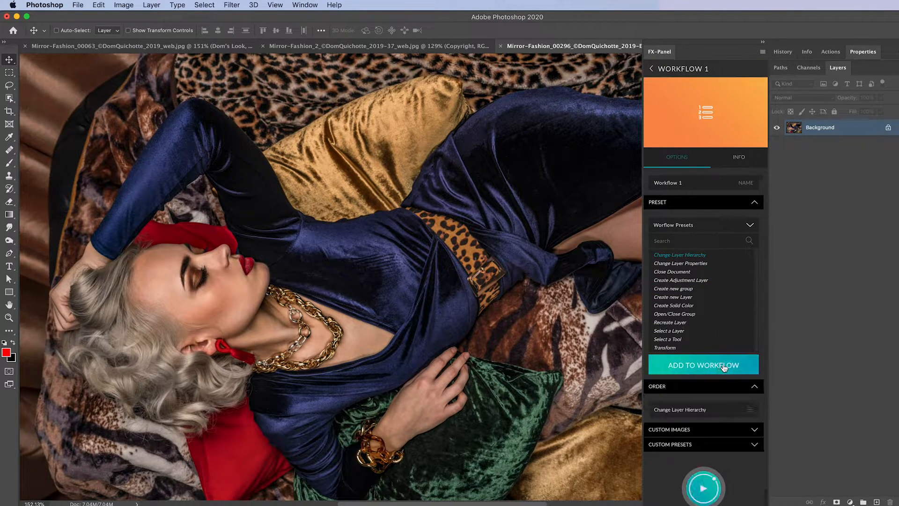
left_click(723, 412)
scroll(734, 394, "down", 3)
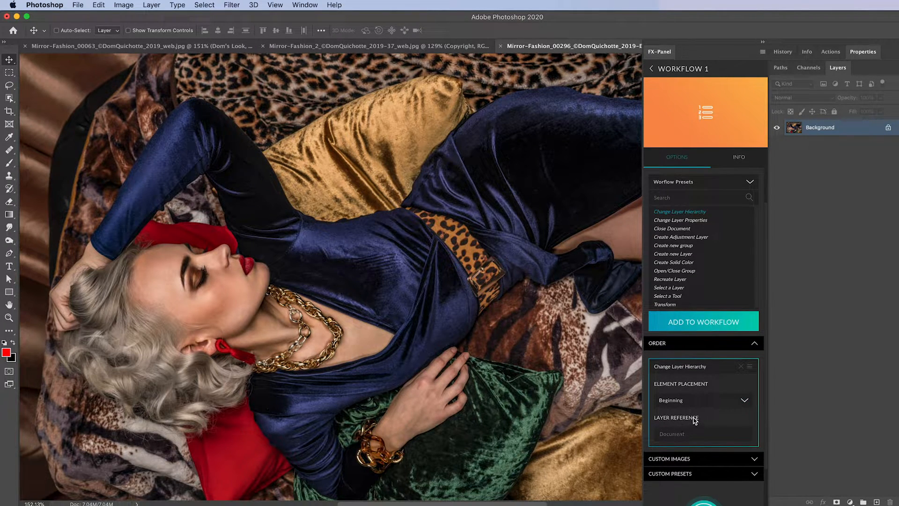
left_click(690, 402)
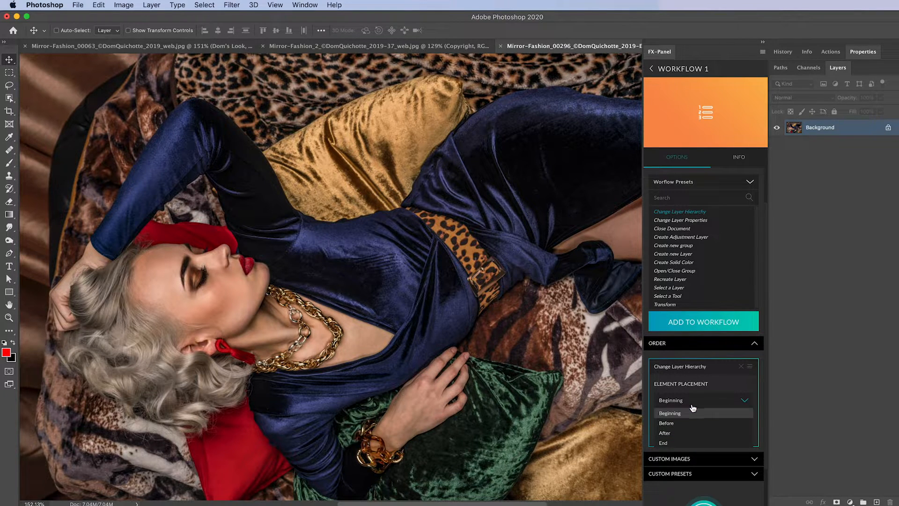
left_click(697, 411)
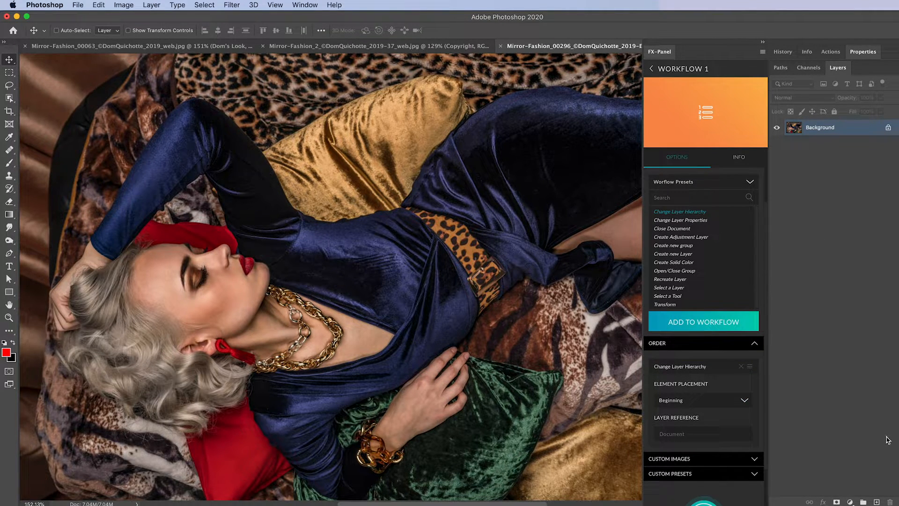
Create two empty layers above the Background and make Layer 1 the active layer.
left_click(877, 502)
left_click(877, 502)
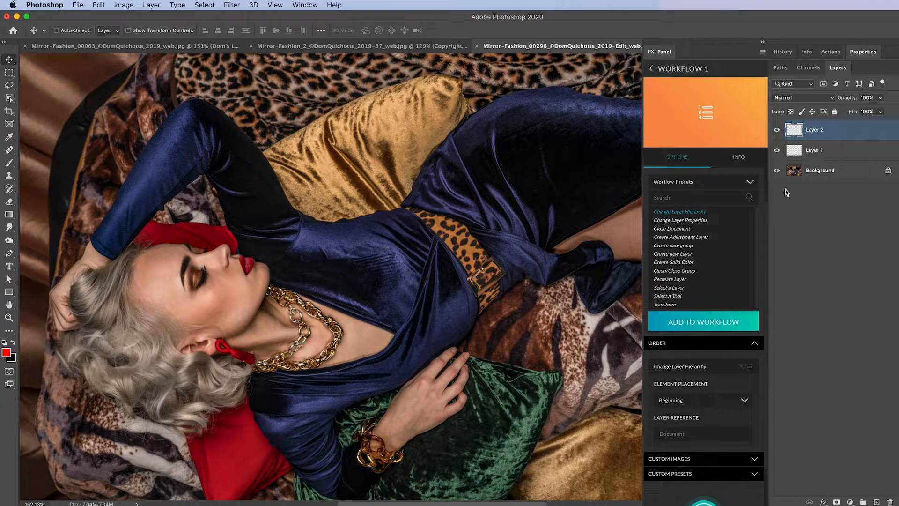
left_click(817, 155)
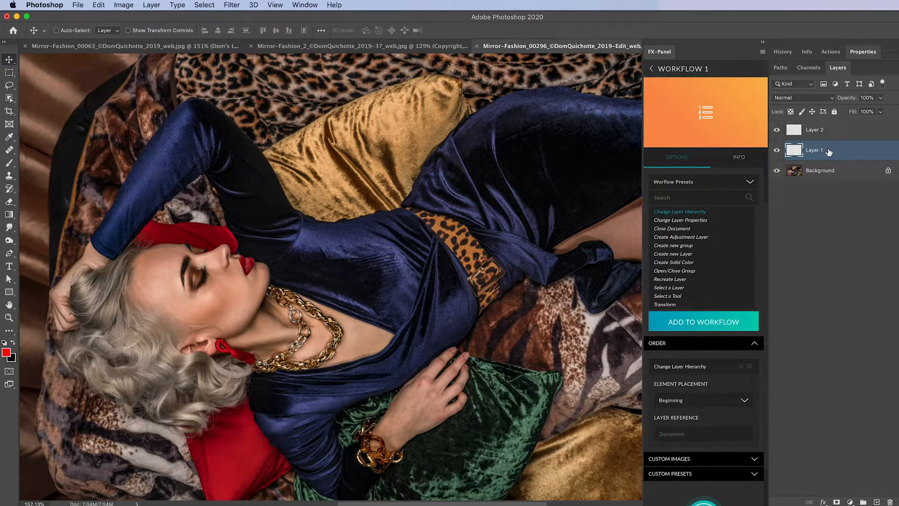
Set the Change Layer Hierarchy step's layer reference to "Layer 2" and its element placement to Before.
left_click(708, 435)
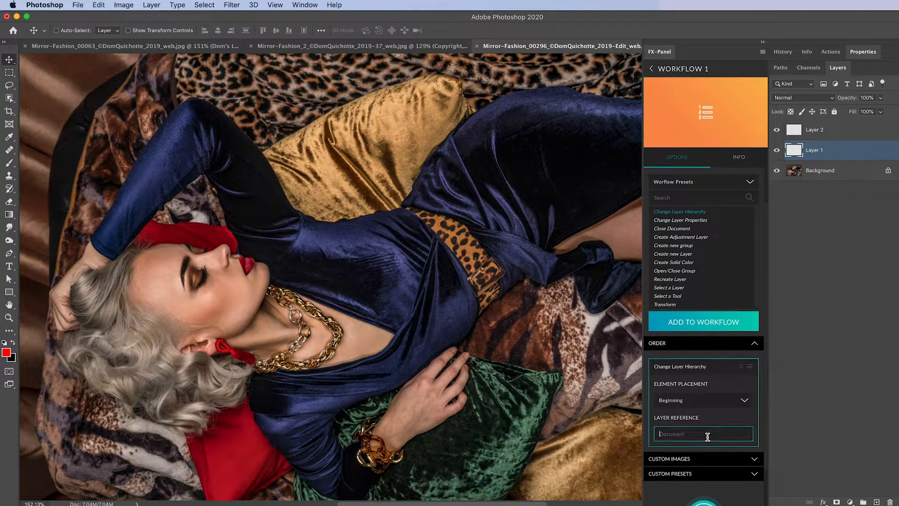
type("Layer 2")
left_click(698, 401)
left_click(697, 423)
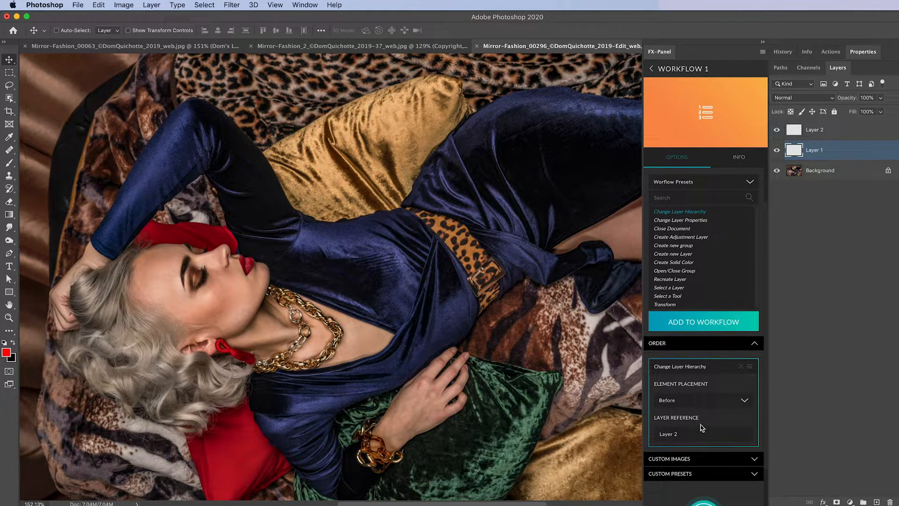
Run the workflow on Layer 1 and remove the Change Layer Hierarchy step from the workflow.
scroll(693, 427, "down", 3)
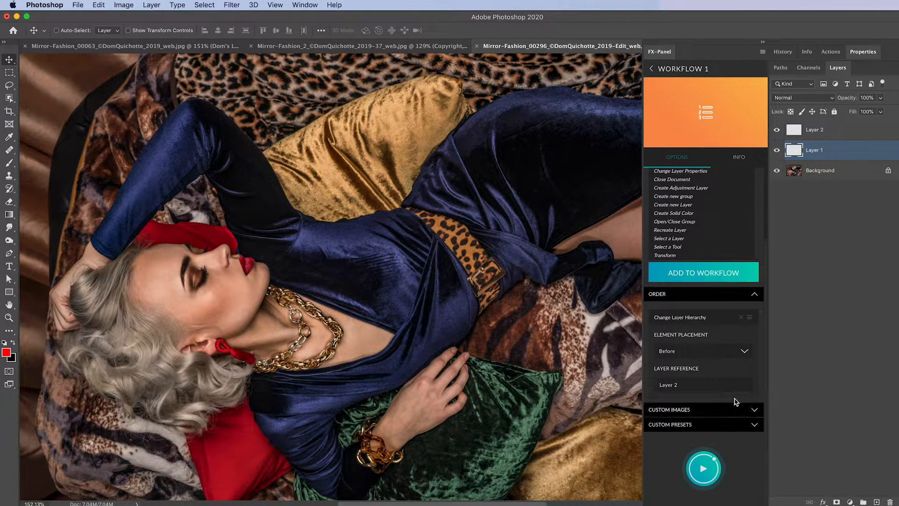
left_click(712, 469)
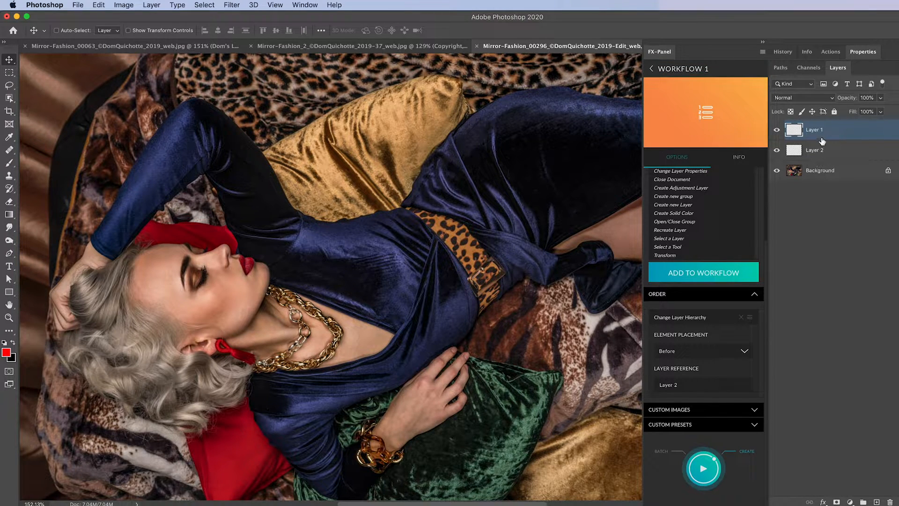
left_click(741, 320)
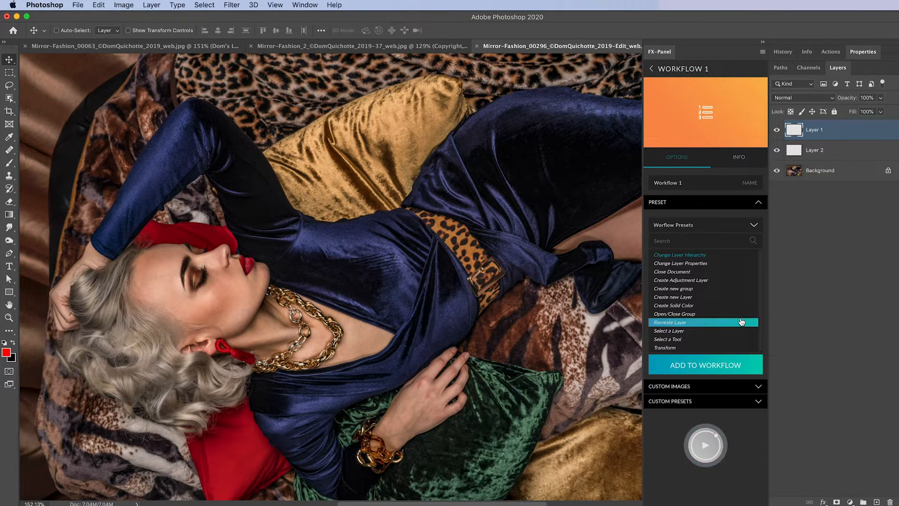
Add a Close Document step to the workflow to check its close options, and remove it again.
left_click(700, 273)
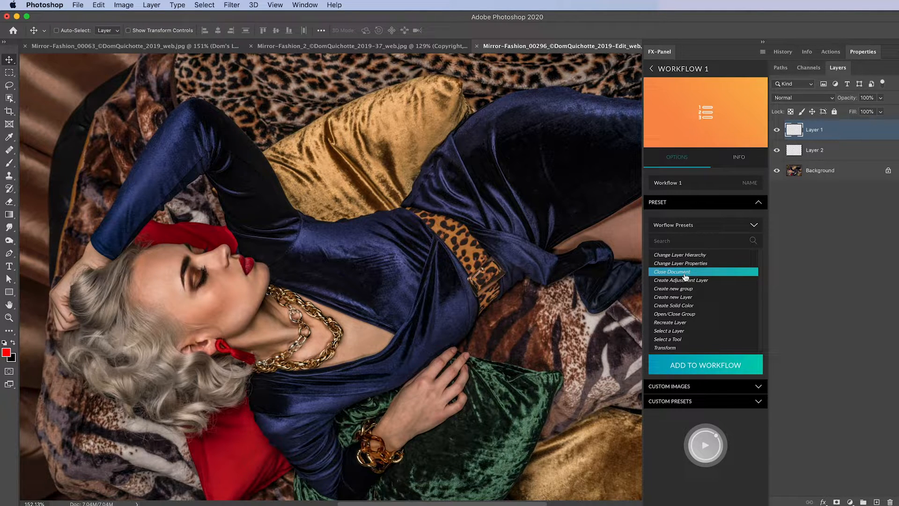
left_click(724, 365)
left_click(729, 411)
left_click(723, 441)
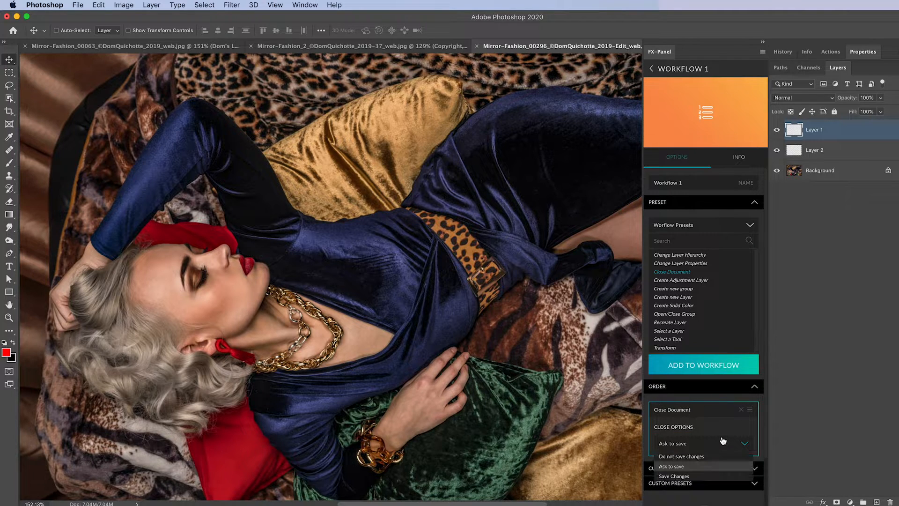
left_click(723, 441)
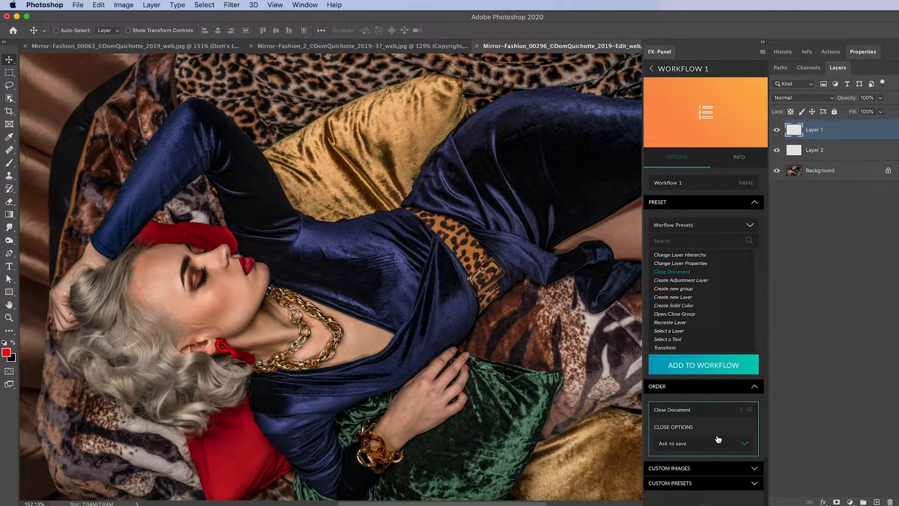
left_click(741, 410)
Add a Create Adjustment Layer step to the workflow and set its adjustment type to Hue/Saturation.
left_click(691, 281)
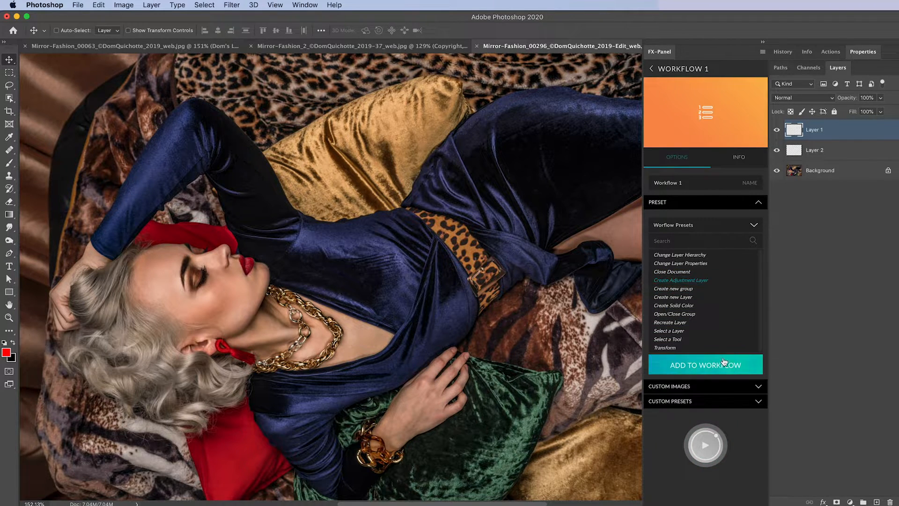
left_click(679, 365)
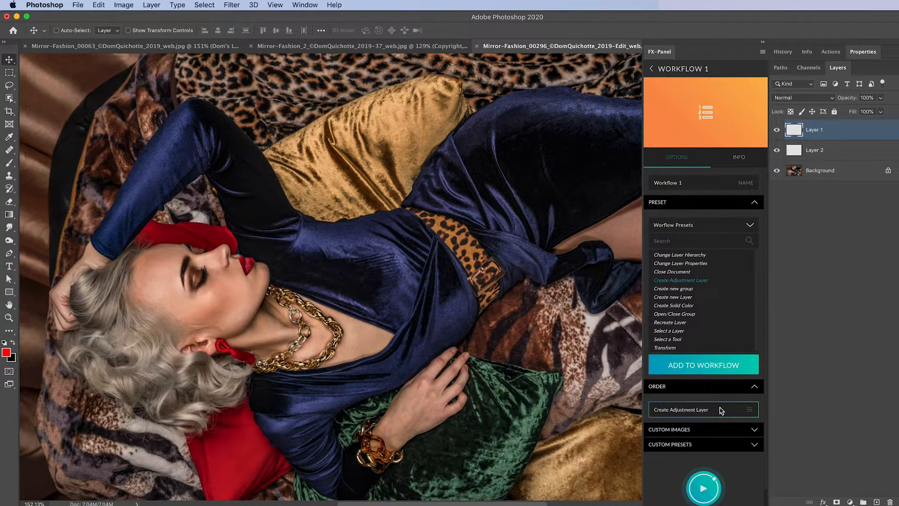
scroll(719, 411, "down", 1)
left_click(722, 390)
scroll(722, 393, "down", 1)
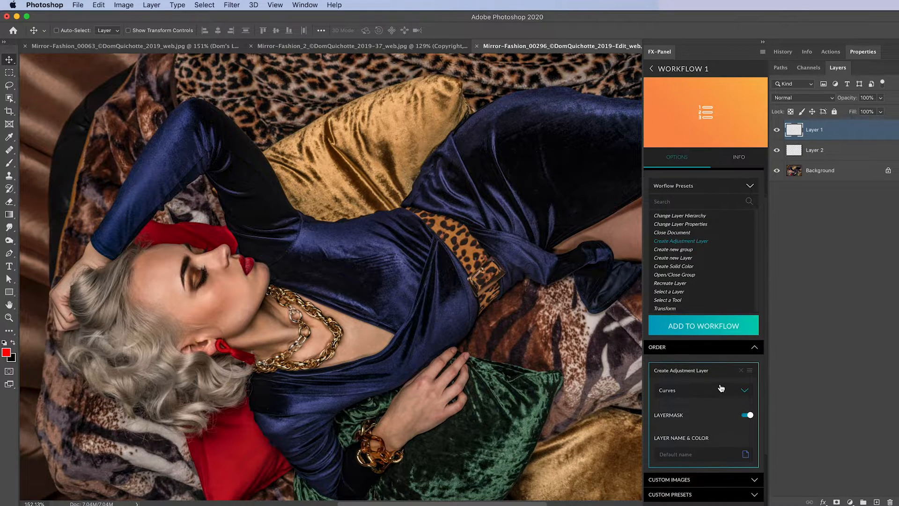
scroll(721, 388, "down", 1)
left_click(722, 374)
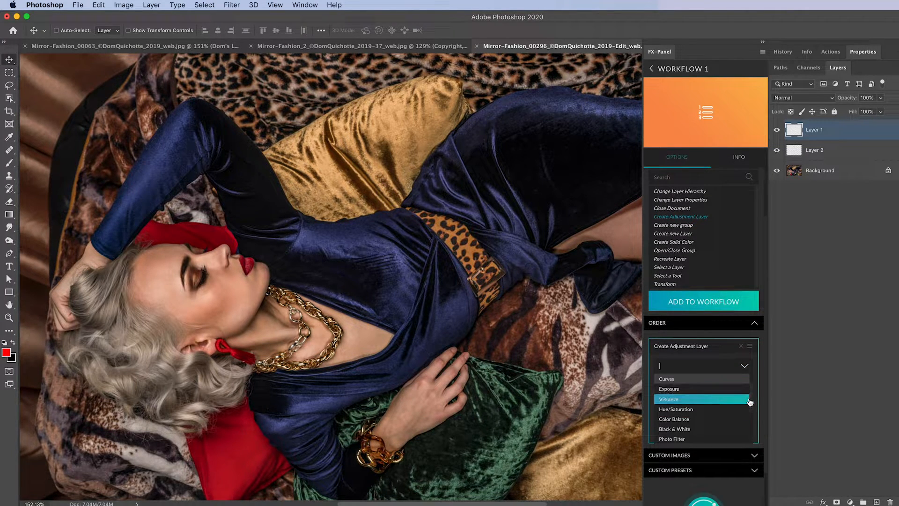
scroll(751, 399, "up", 2)
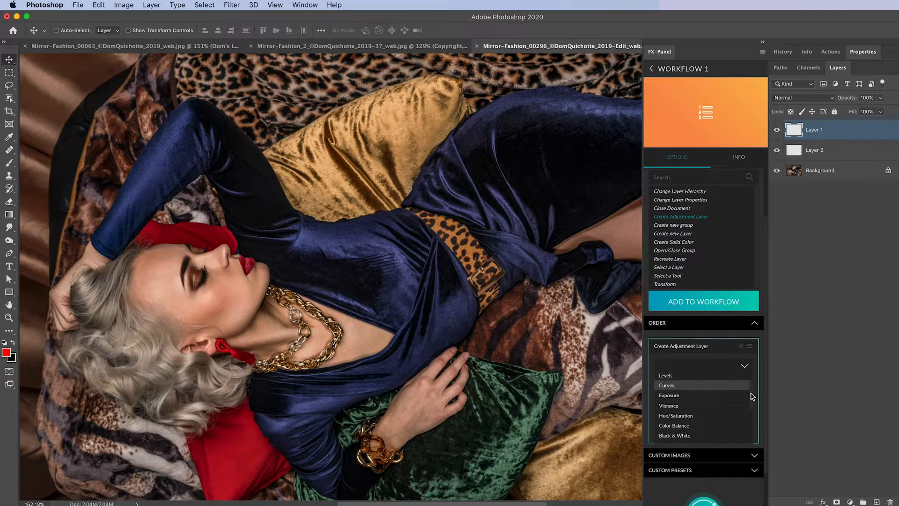
scroll(752, 396, "up", 1)
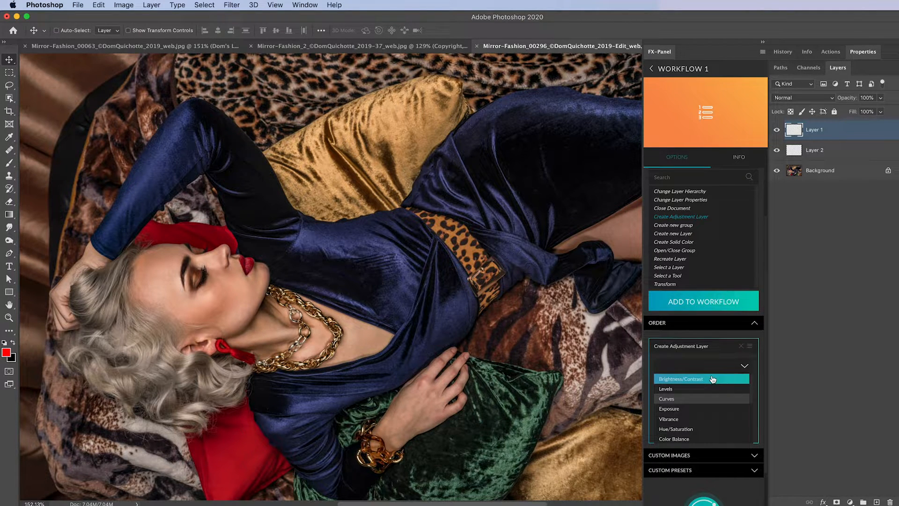
left_click(699, 428)
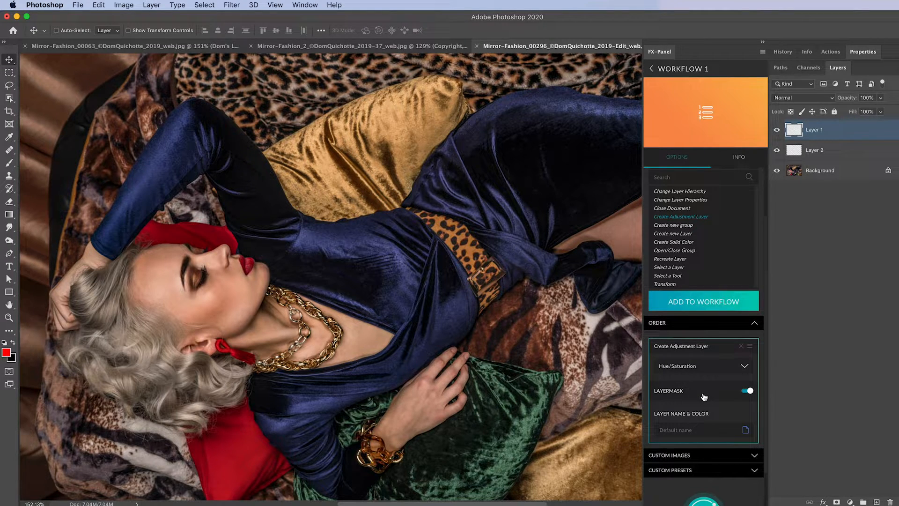
Turn off the layer mask for the Create Adjustment Layer step and run the workflow.
left_click(706, 396)
left_click(694, 429)
scroll(734, 407, "down", 3)
left_click(704, 468)
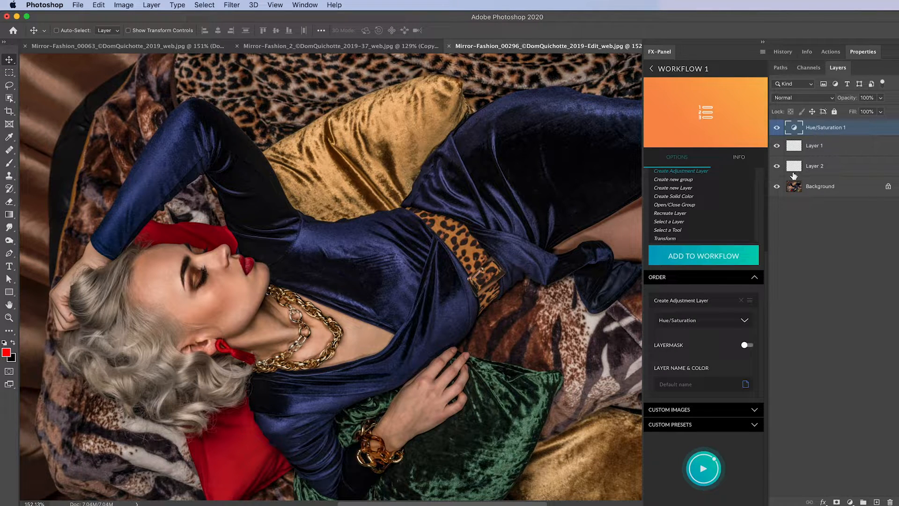
Open the Hue/Saturation adjustment layer's settings, set its hue to -27 and collapse the settings again.
double_click(803, 130)
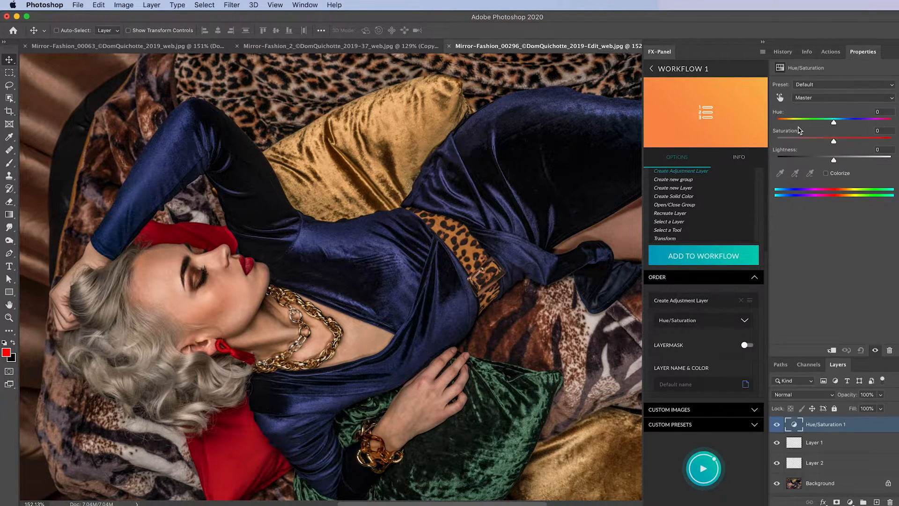
mouse_move(832, 124)
left_mouse_down()
mouse_move(843, 124)
mouse_move(818, 123)
left_mouse_up()
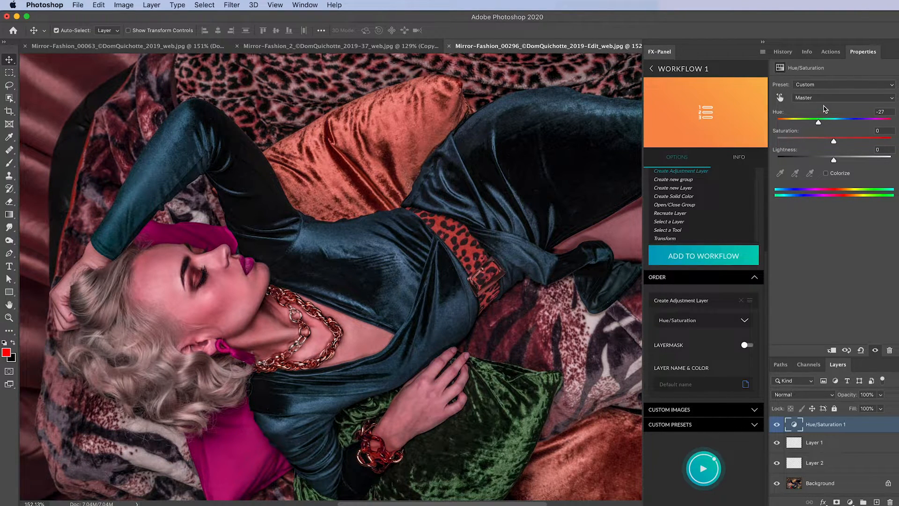
double_click(863, 52)
Delete the Hue/Saturation adjustment layer and remove the Create Adjustment Layer step from the workflow.
key("BackSpace")
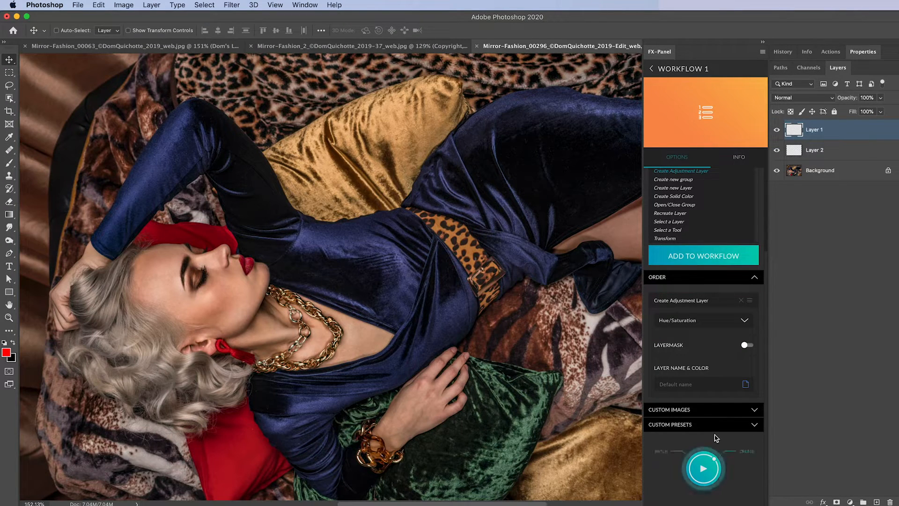
left_click(740, 301)
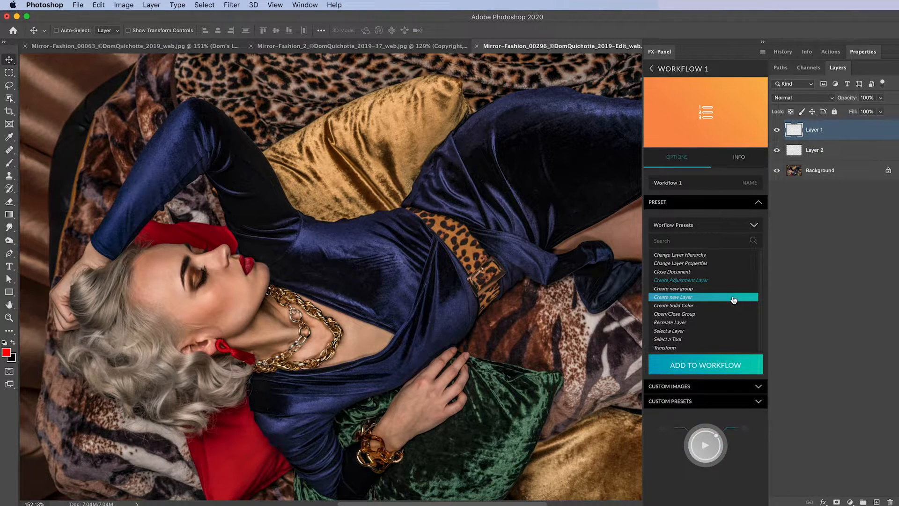
Add a Create Solid Color step to the workflow and expand its options.
left_click(694, 291)
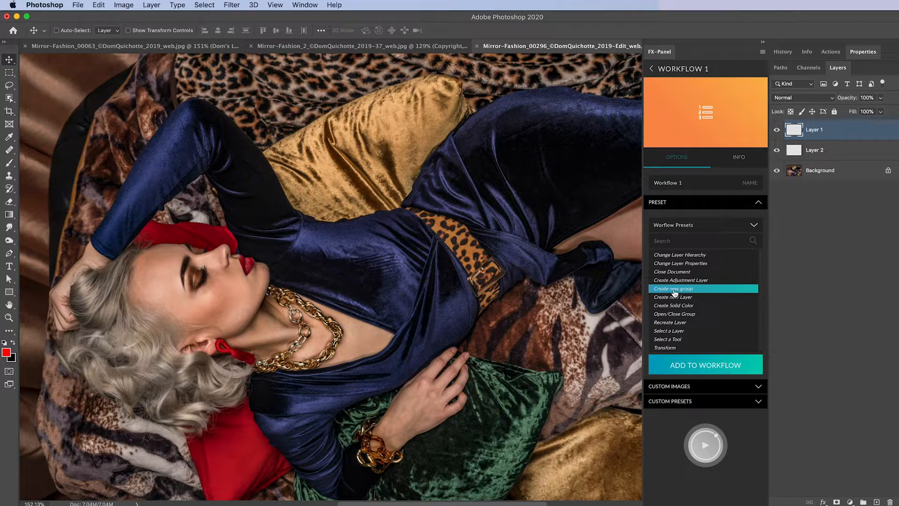
left_click(677, 298)
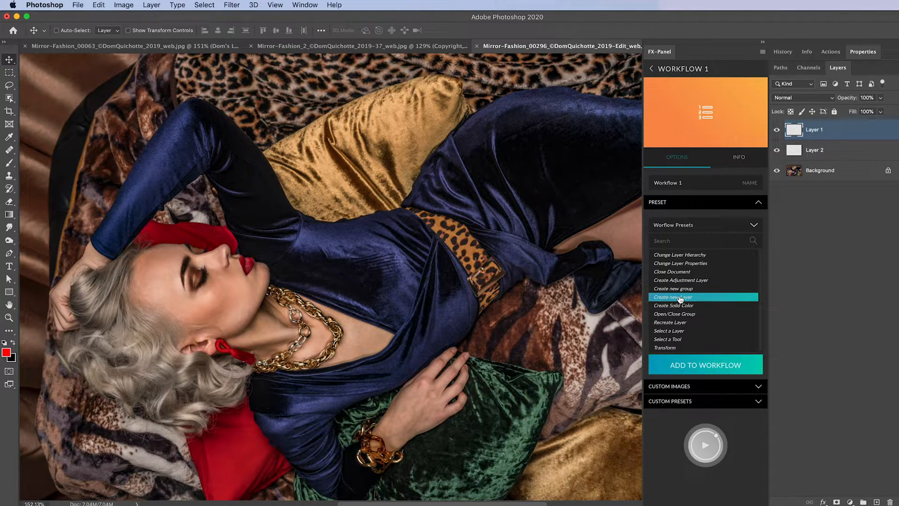
left_click(709, 309)
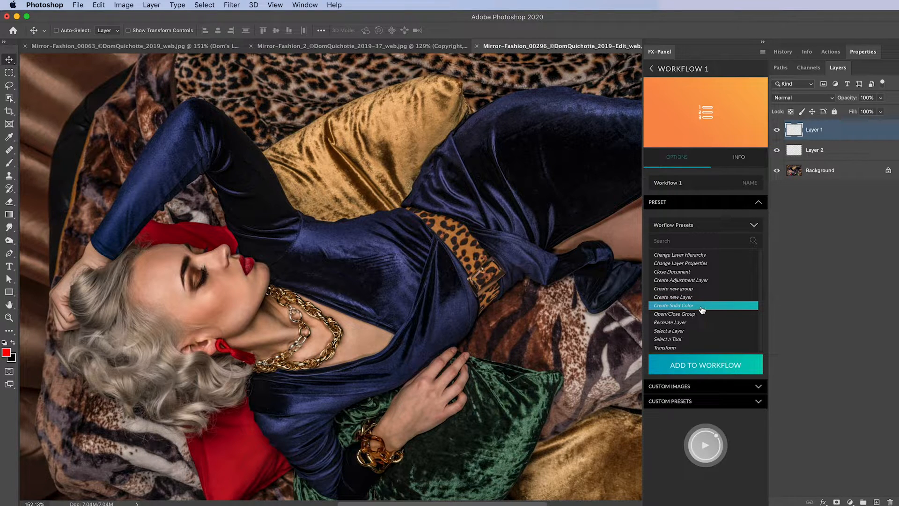
left_click(707, 364)
scroll(723, 393, "down", 1)
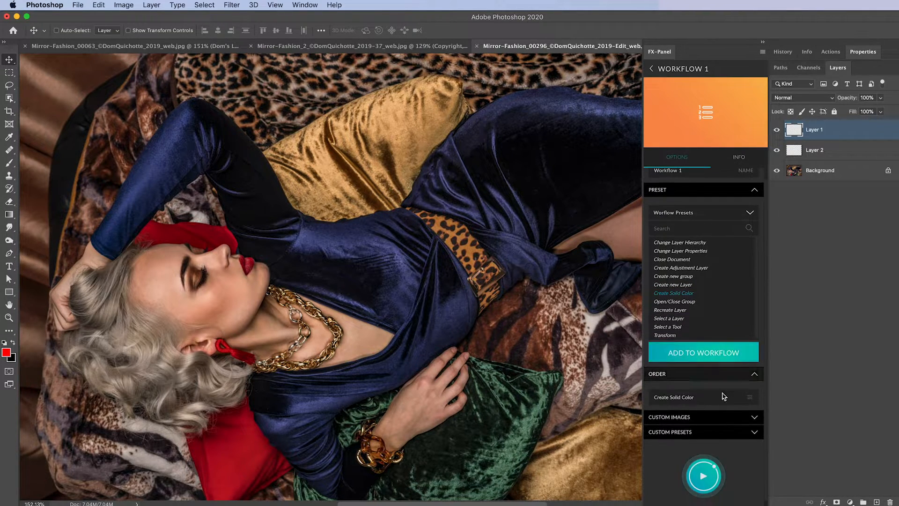
scroll(731, 390, "down", 2)
left_click(714, 384)
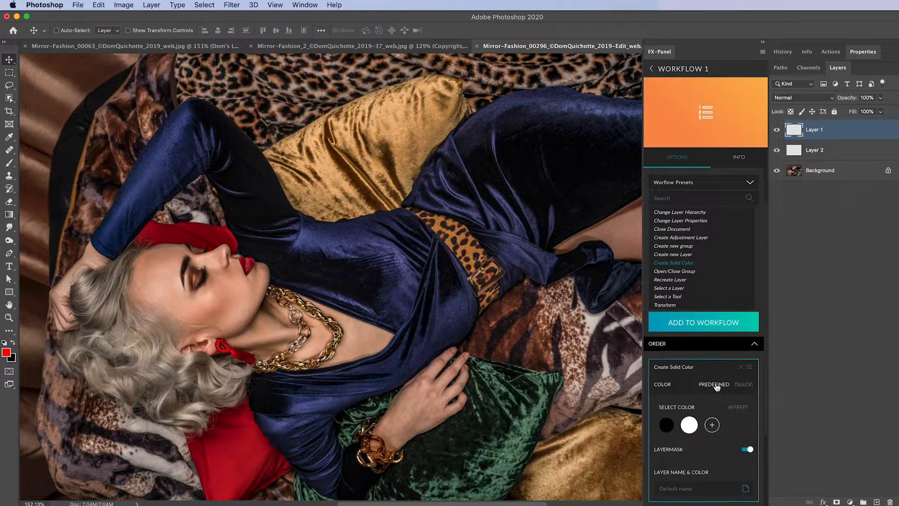
Set the Create Solid Color step's color source to Dialog and turn off its layer mask.
left_click(743, 385)
scroll(711, 397, "down", 1)
left_click(737, 367)
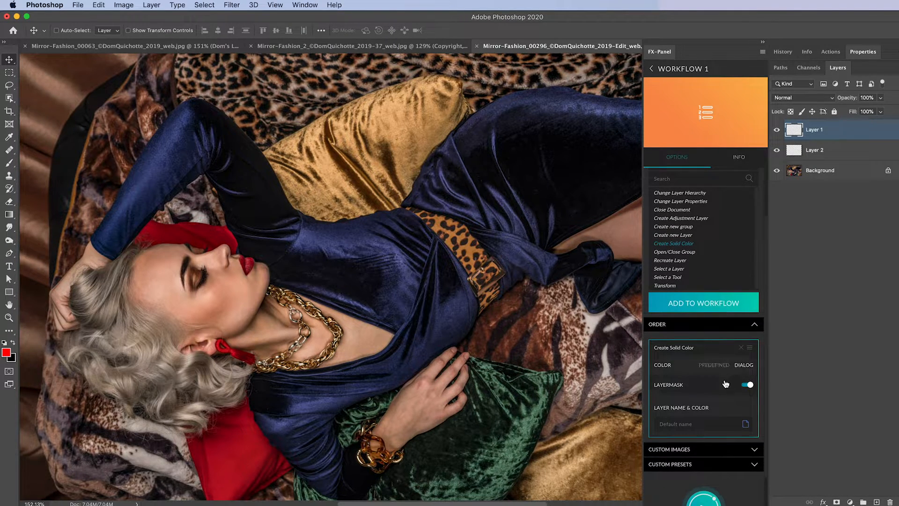
left_click(748, 385)
Run the workflow on Layer 1 and choose a turquoise blue as the color of the solid fill.
scroll(715, 468, "down", 2)
left_click(715, 481)
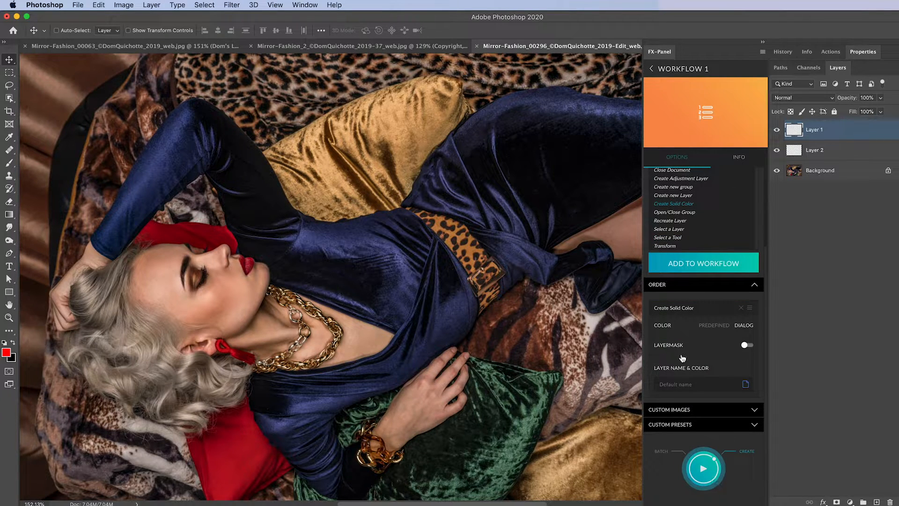
left_click(618, 152)
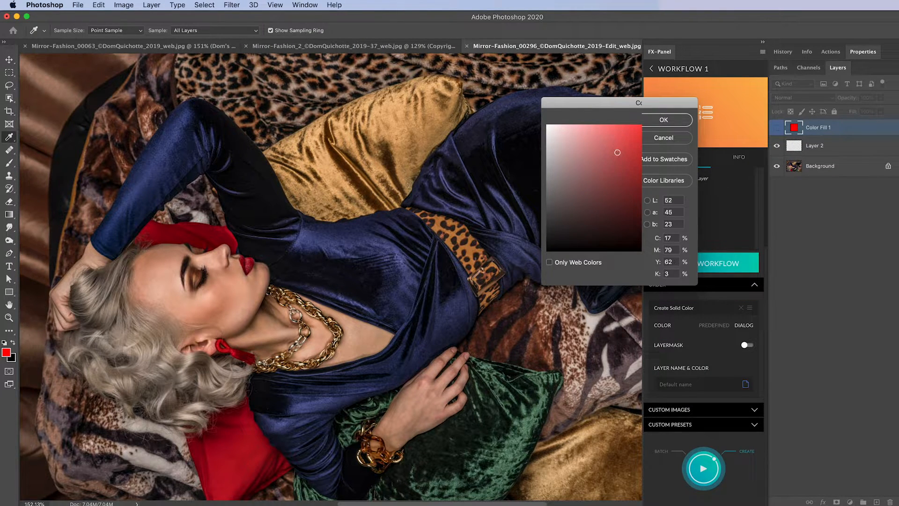
left_click(642, 185)
left_click(641, 153)
left_click(679, 122)
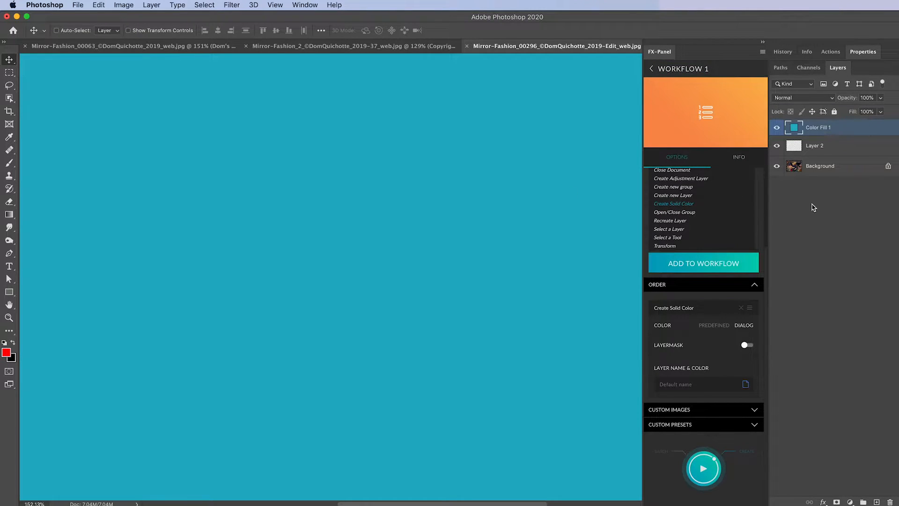
Delete the color fill layer and remove the Create Solid Color step from the workflow.
key("BackSpace")
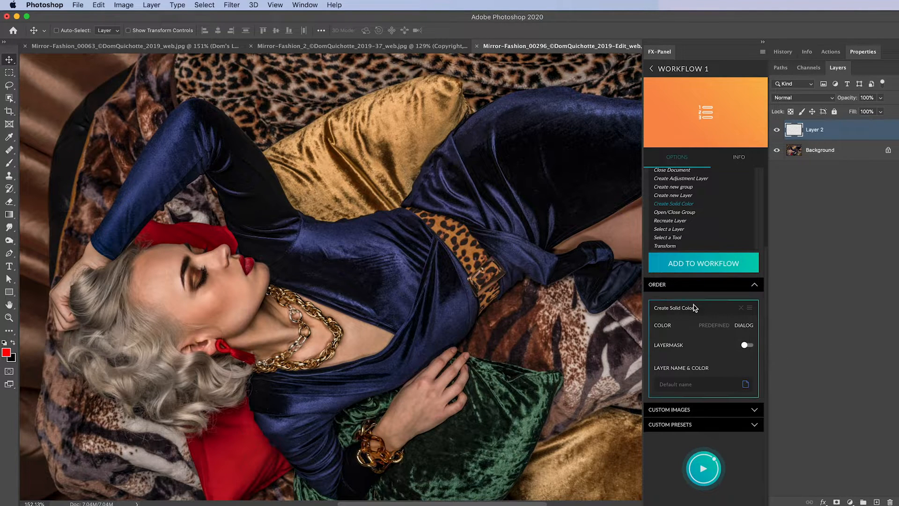
left_click(741, 310)
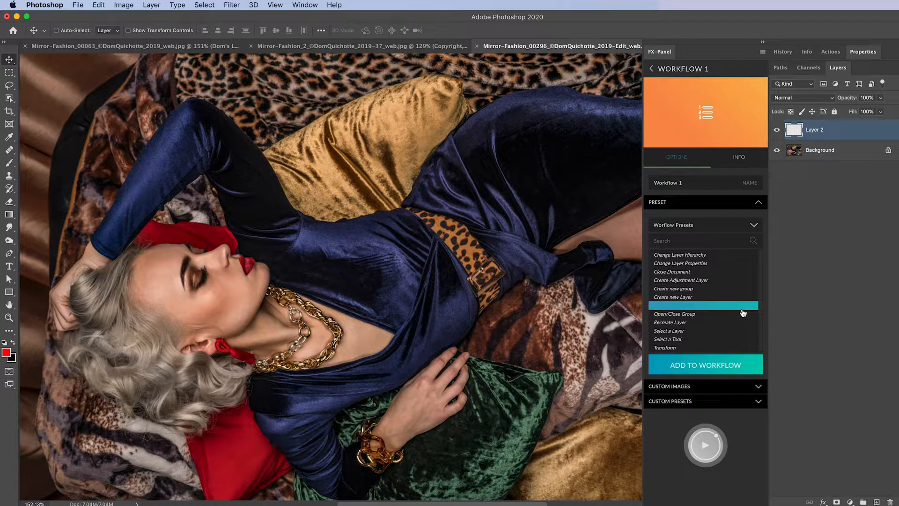
Add a Select a Layer step to the workflow to check its layer choices, and remove it again.
left_click(696, 315)
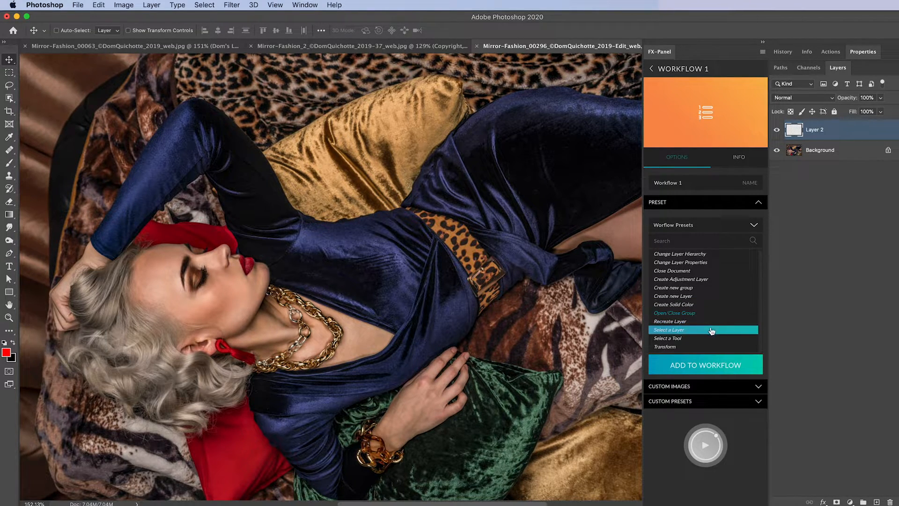
left_click(712, 330)
left_click(713, 367)
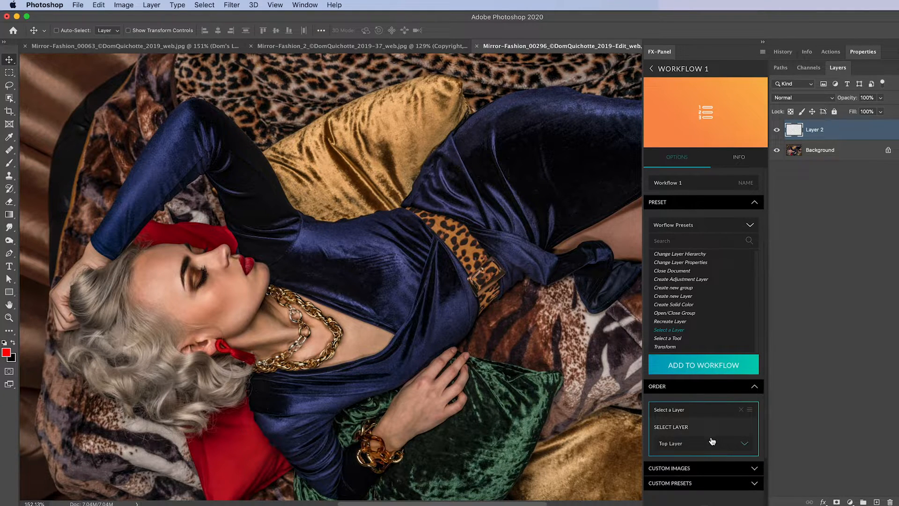
left_click(714, 444)
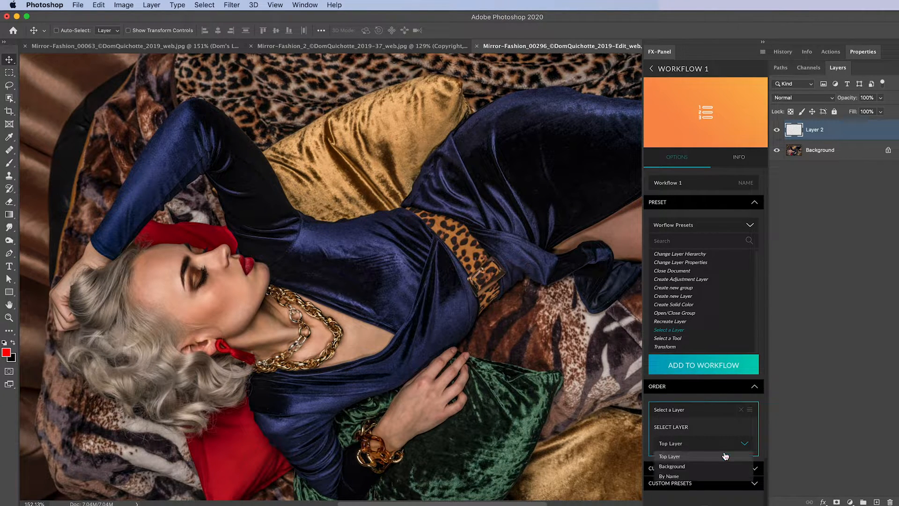
left_click(713, 440)
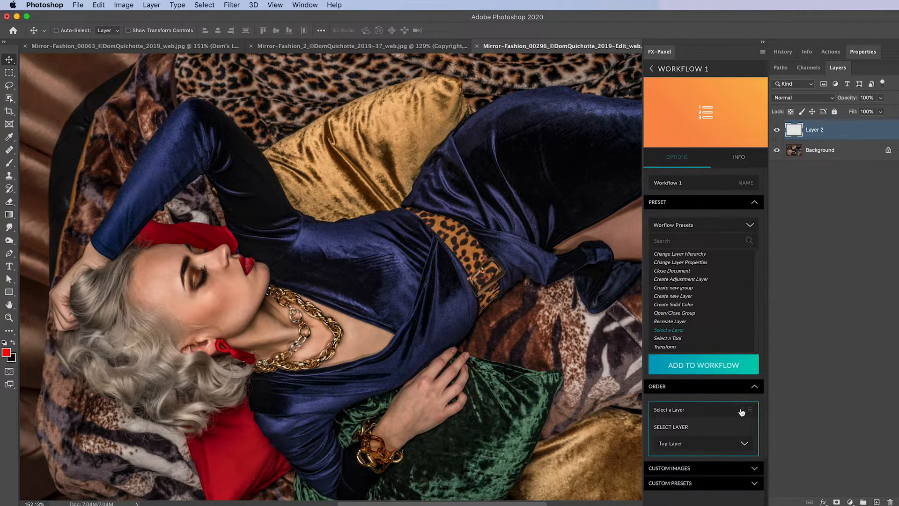
left_click(741, 410)
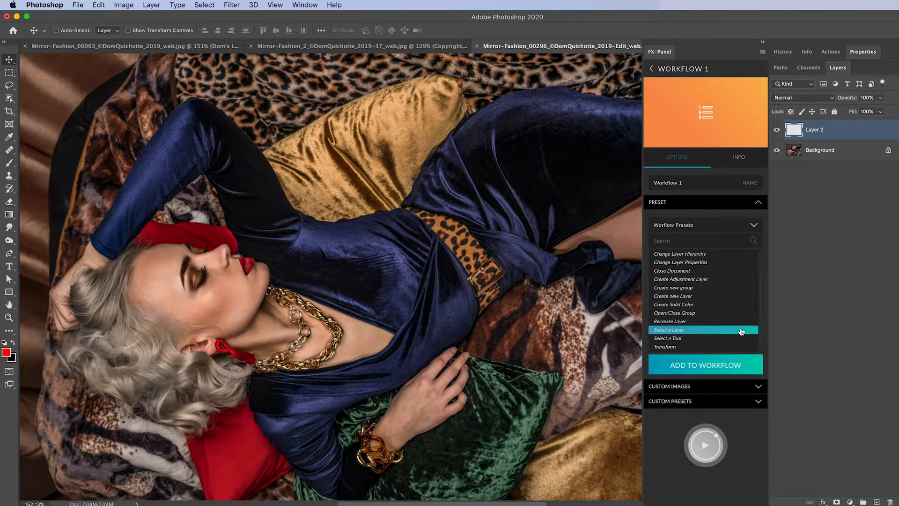
Add a Select a Tool step to the workflow and set its tool to Dodge Tool.
left_click(717, 338)
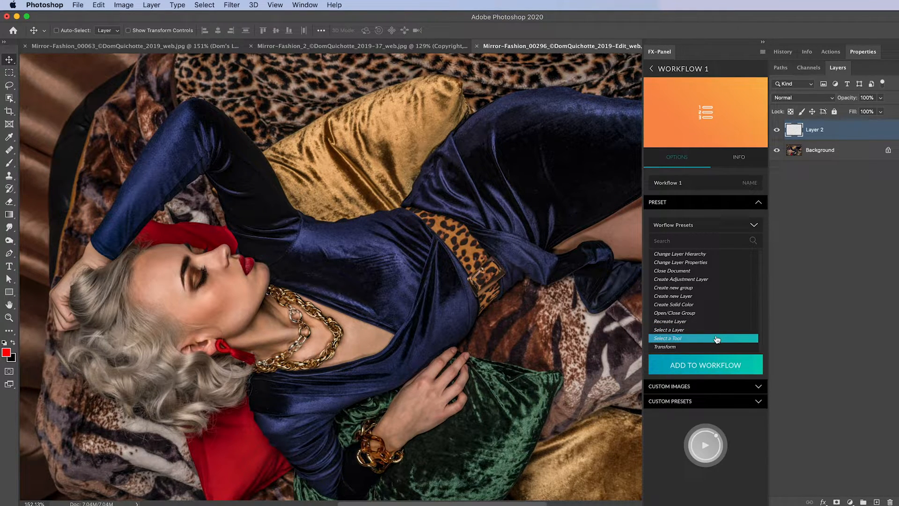
left_click(690, 369)
left_click(726, 388)
scroll(726, 388, "down", 2)
left_click(724, 370)
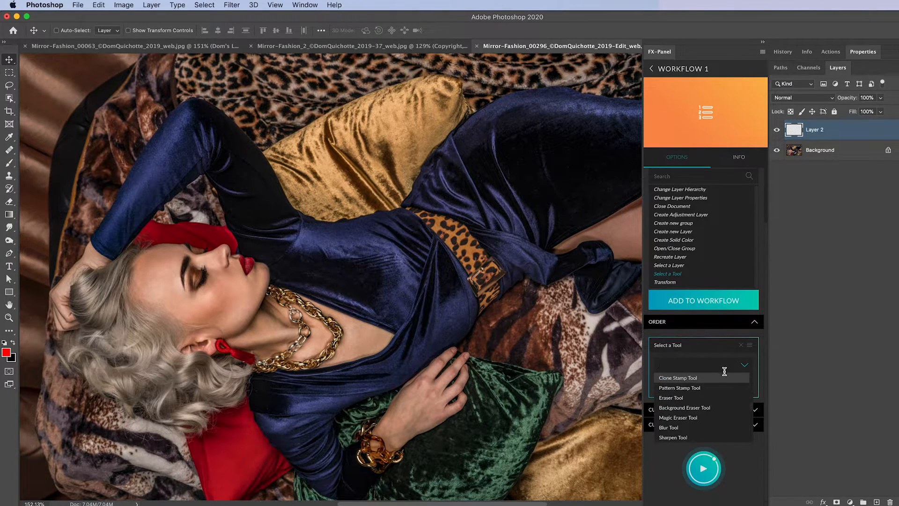
scroll(695, 408, "down", 2)
left_click(699, 416)
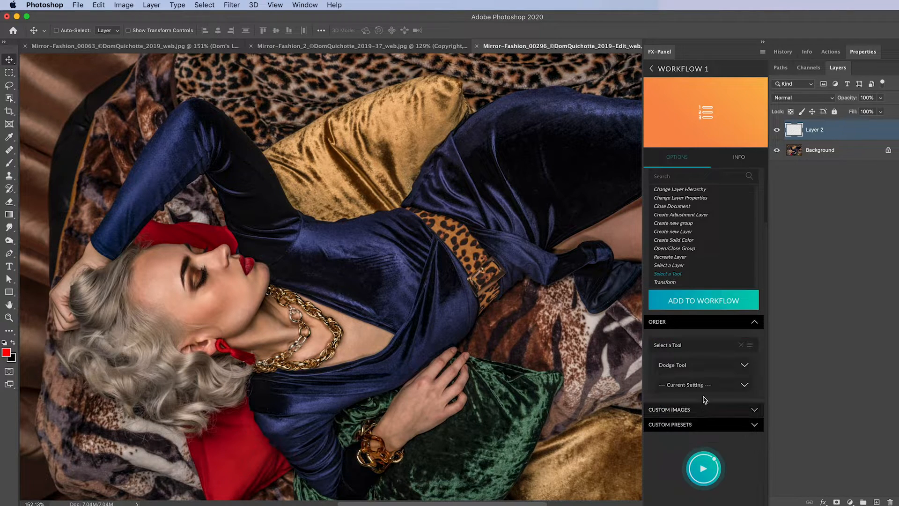
Give the Dodge Tool the first FXP Retouch 10px/0% midtones preset and remove the Select a Tool step from the workflow.
left_click(706, 385)
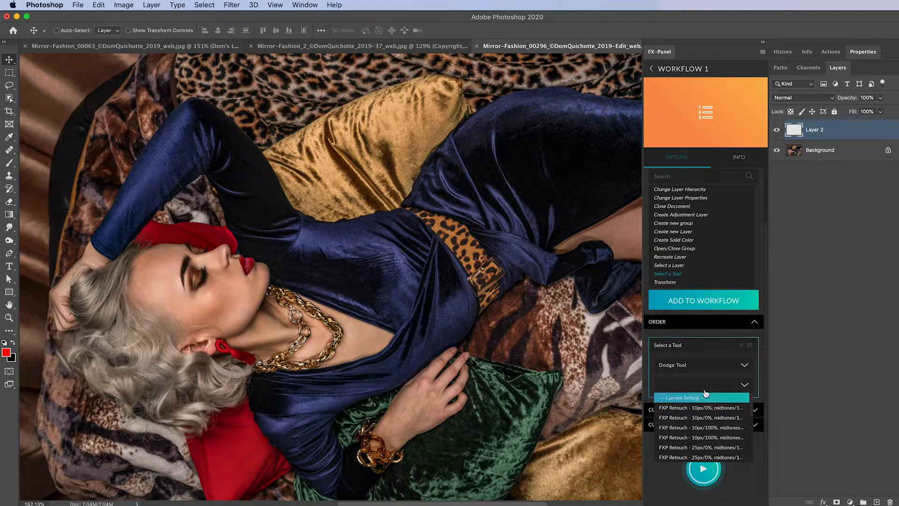
left_click(700, 408)
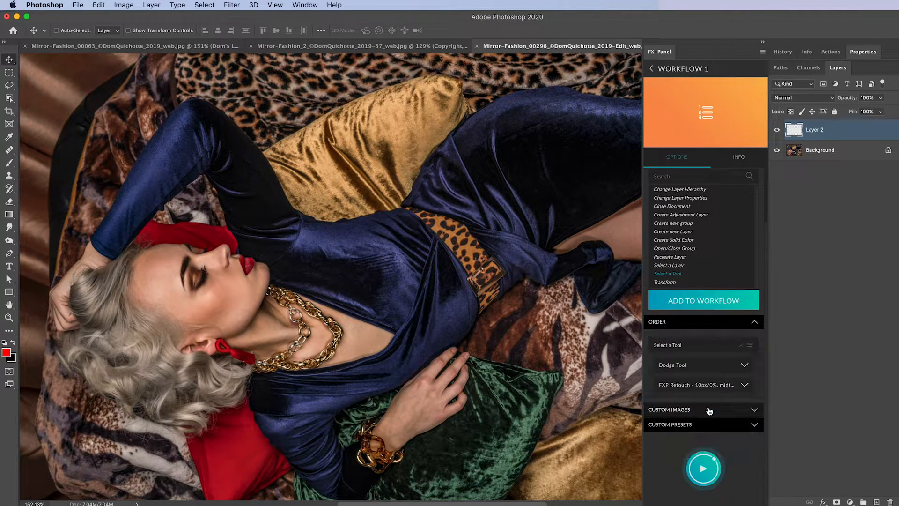
left_click(741, 346)
Add a Transform step to the workflow to check its offset, angle and size options, and remove it again.
left_click(670, 350)
left_click(718, 369)
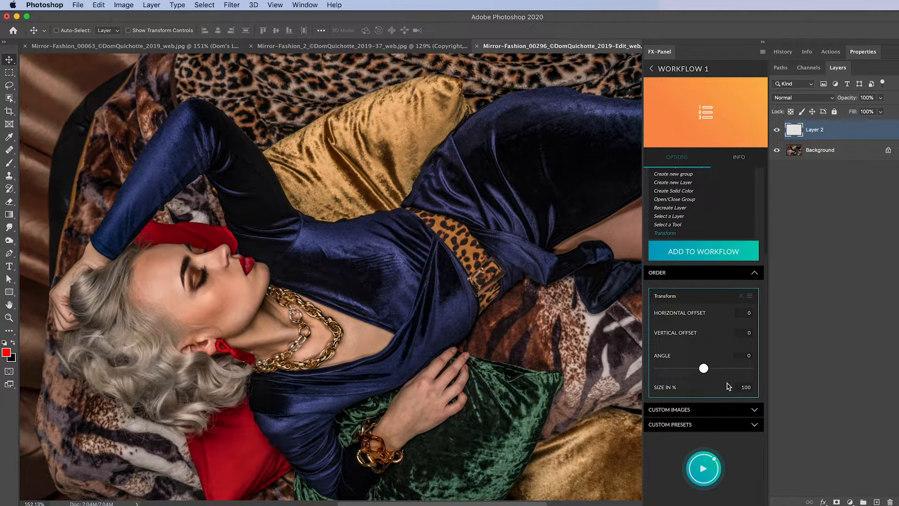
left_click(741, 296)
Choose the Recreate Layer workflow preset and replace Layer 2 with a new Curves adjustment layer.
left_click(673, 324)
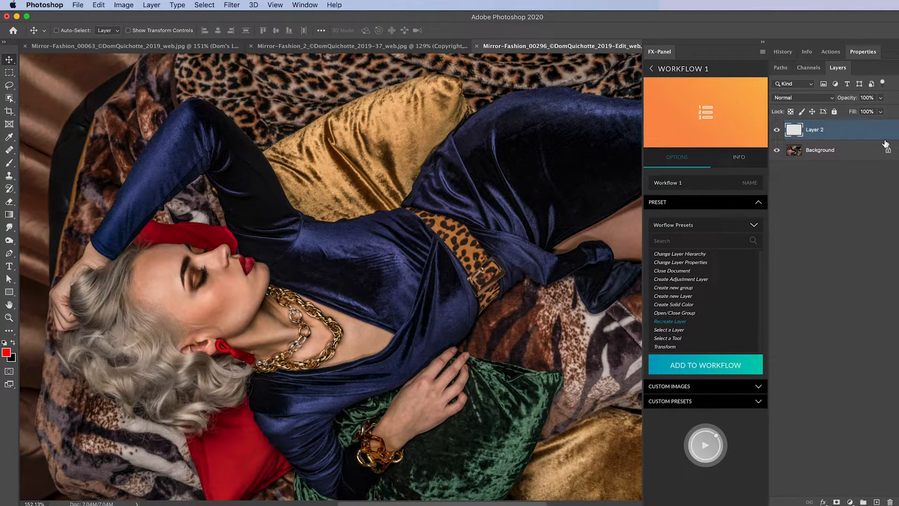
key("Delete")
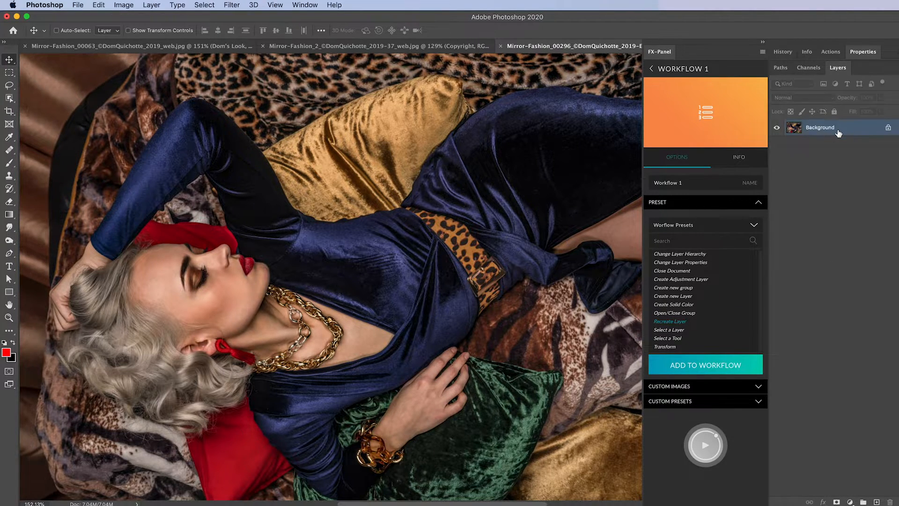
left_click(851, 501)
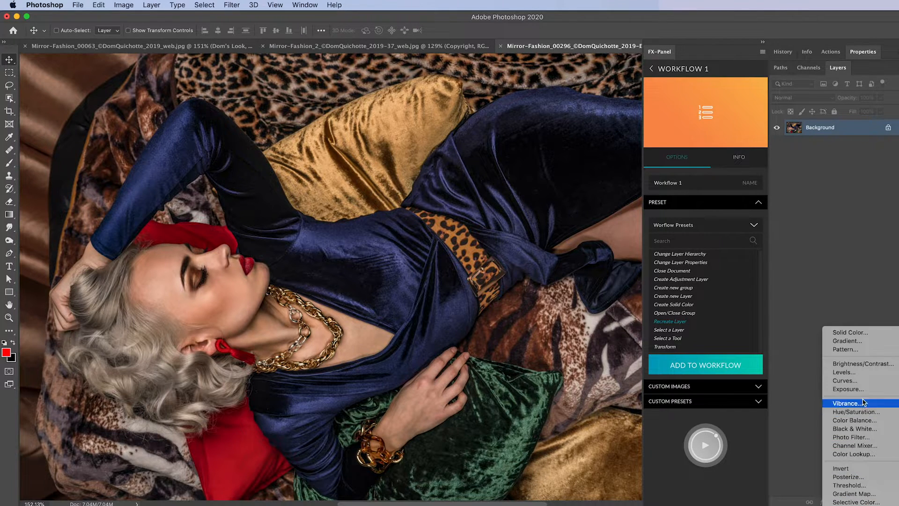
left_click(865, 381)
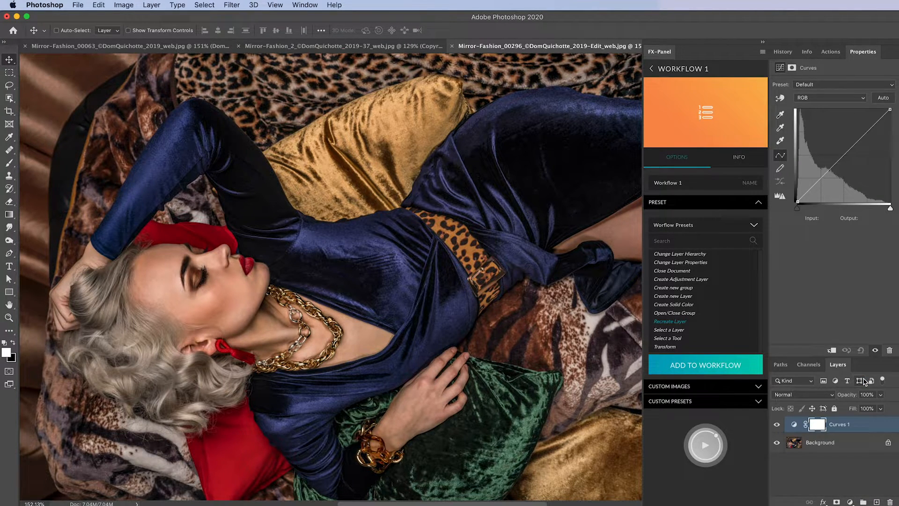
left_click_drag(834, 357, 834, 267)
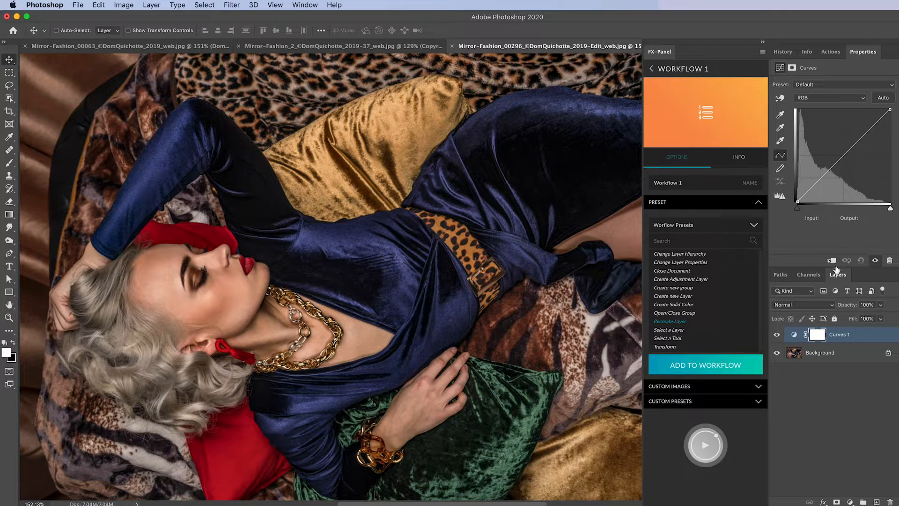
Shape the RGB curve into a slight S with a highlight point at input 170, output 178, and raise the Red curve's black point to output 14.
left_click(818, 181)
left_click_drag(858, 140, 860, 137)
left_click(841, 100)
left_click(840, 108)
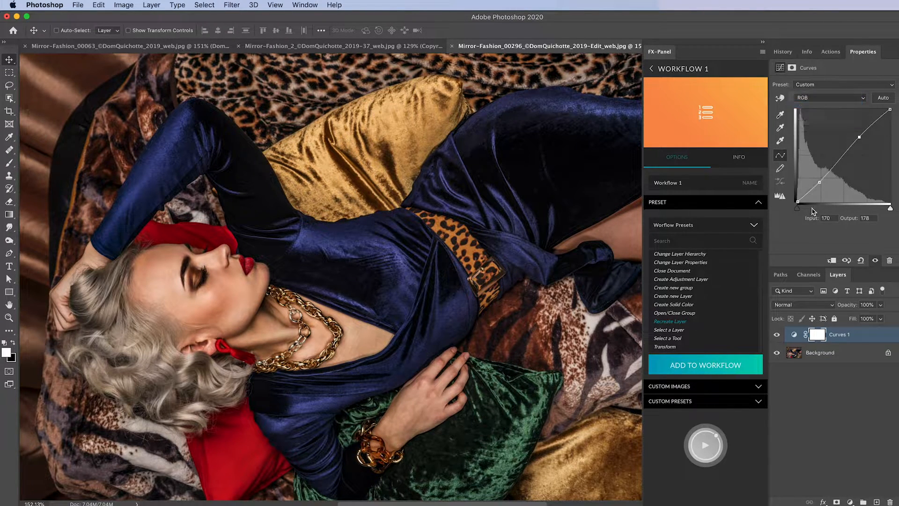
left_click_drag(797, 201, 795, 195)
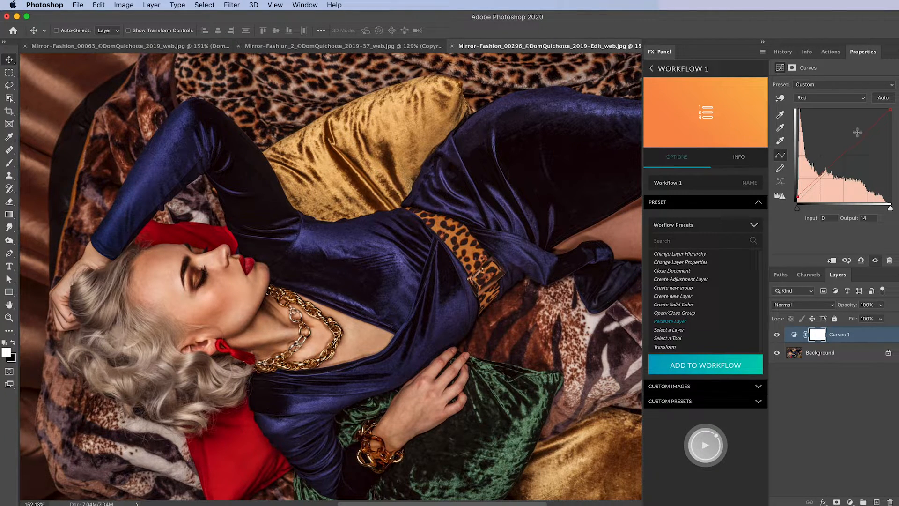
In the Blue channel of the Curves layer, raise the black point slightly and lower the white point slightly.
left_click(848, 98)
left_click(844, 112)
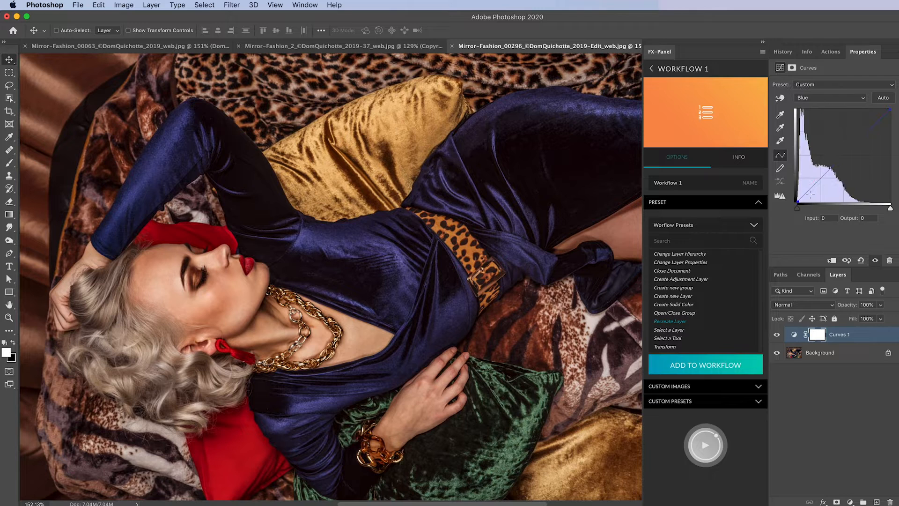
left_click_drag(796, 202, 797, 197)
left_click_drag(888, 109, 893, 115)
Lower the Green curve's white point to output 239, add two midtone points, one at input 139, output 135, and compare with the layer hidden.
left_click(829, 97)
left_click(808, 89)
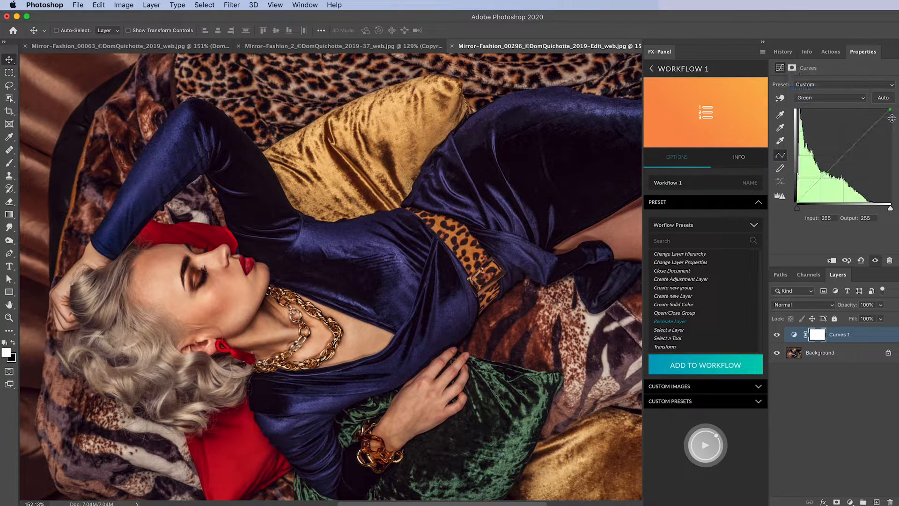
left_click_drag(891, 110, 893, 117)
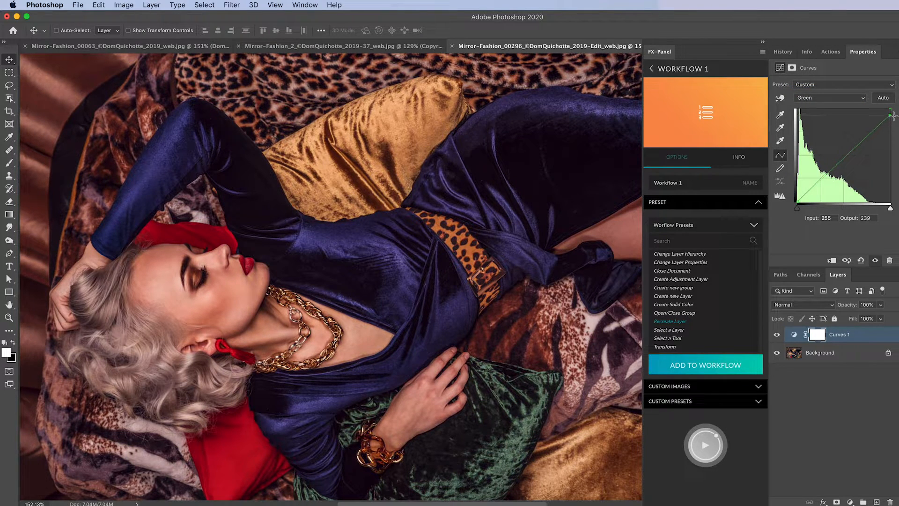
left_click(839, 160)
left_click(848, 153)
left_click(777, 335)
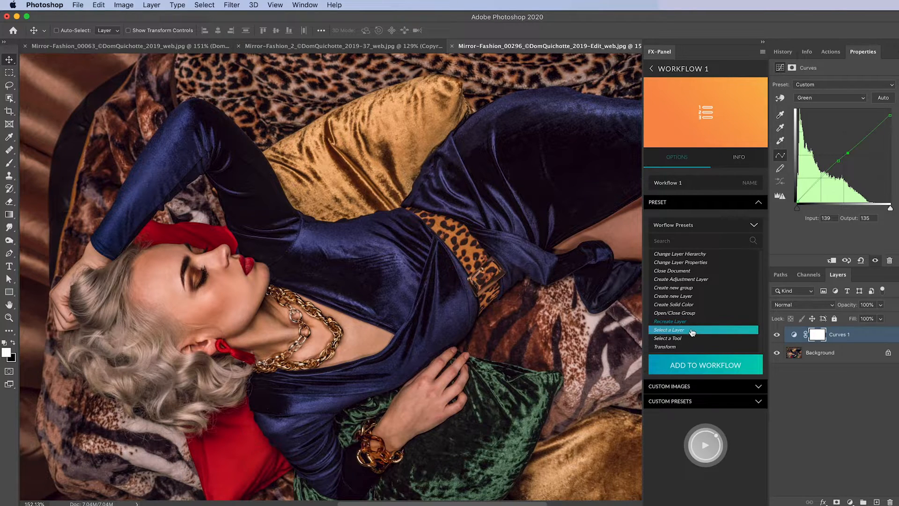
Add a Recreate Layer step to the workflow and fetch the data of the Curves 1 layer into it.
left_click(703, 364)
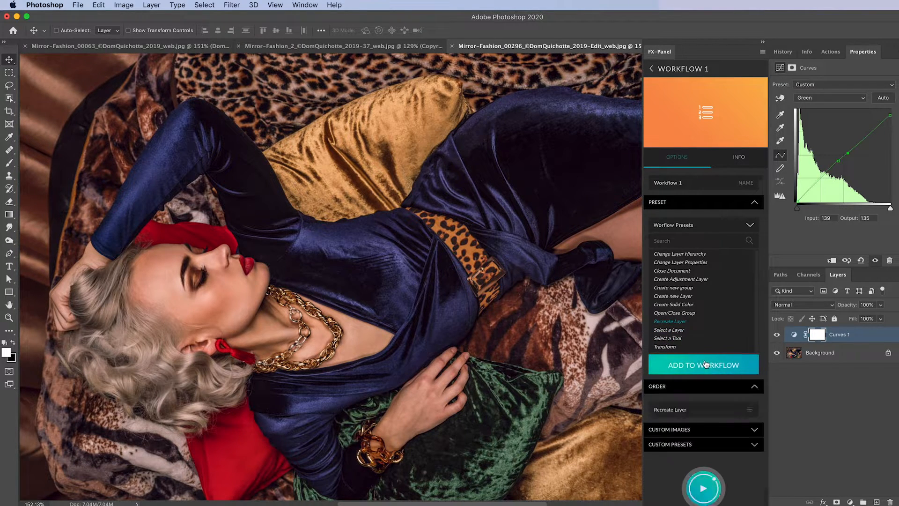
scroll(710, 379, "down", 1)
left_click(715, 388)
scroll(713, 388, "down", 1)
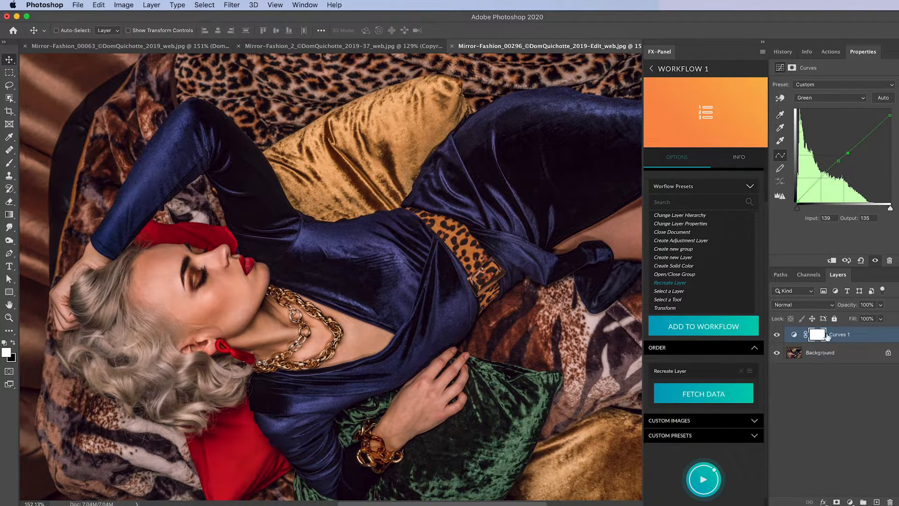
left_click(721, 394)
scroll(721, 388, "down", 1)
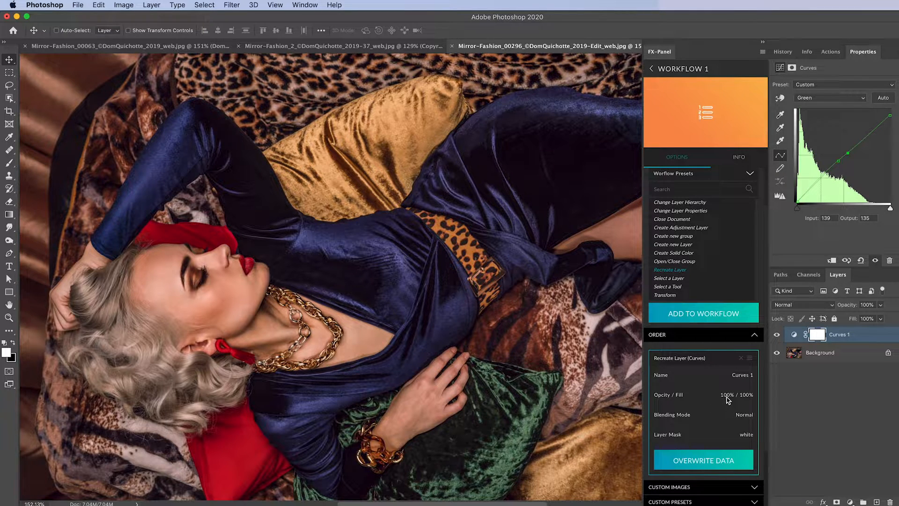
scroll(738, 415, "down", 1)
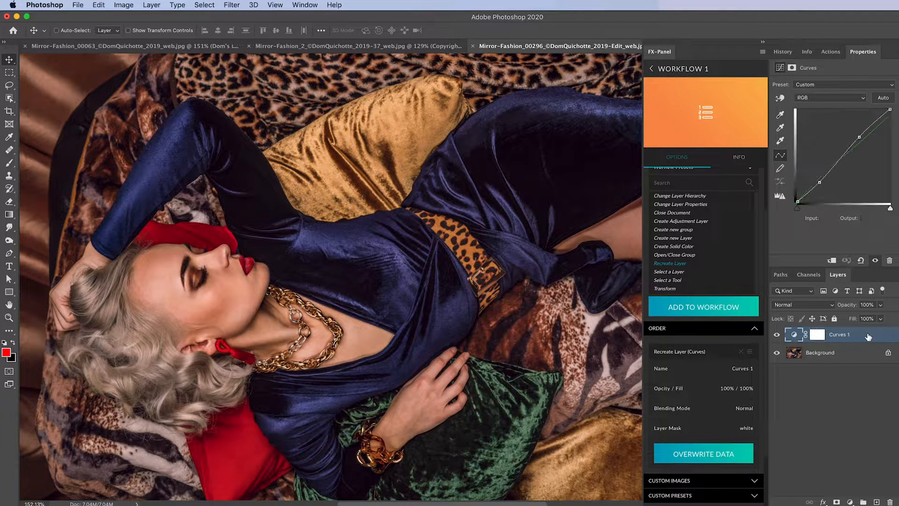
Hide the Curves 1 layer and run the workflow to recreate it.
left_click(776, 335)
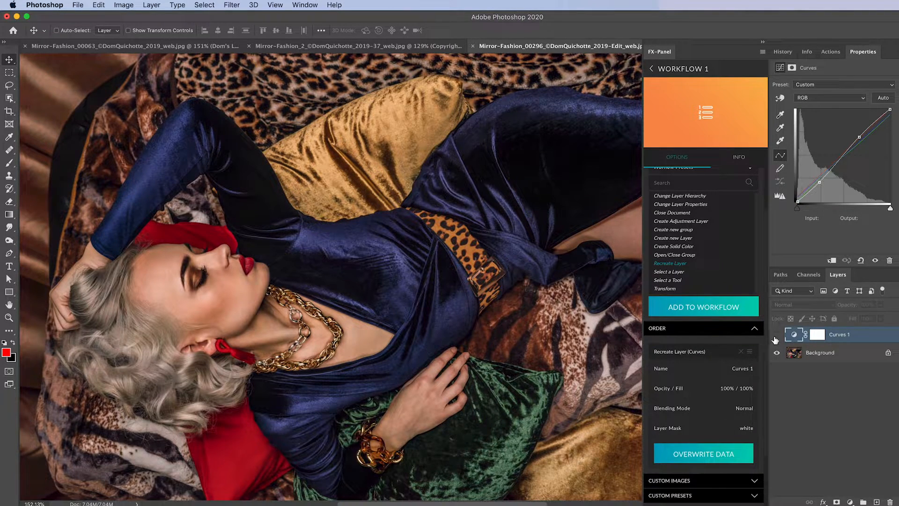
left_click(715, 330)
left_click(707, 461)
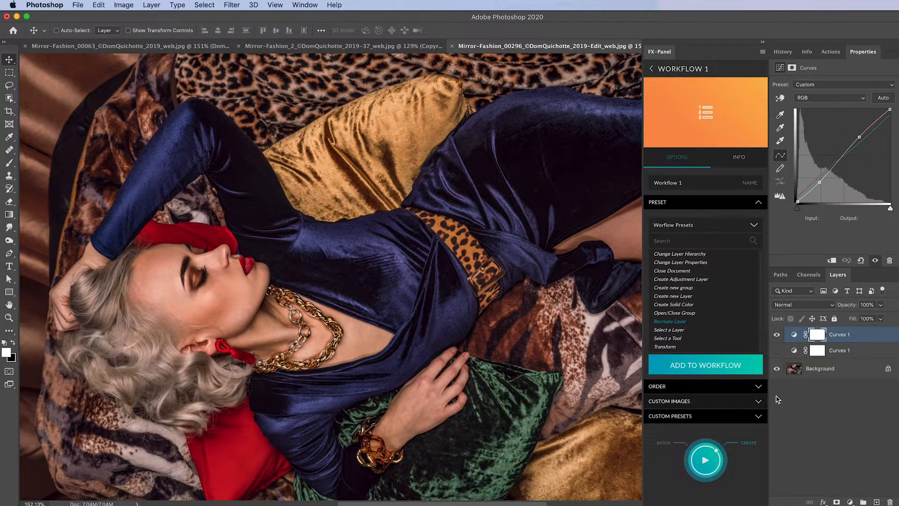
Hide the recreated Curves 1 layer and add a dark blue Solid Color fill layer with Lab values 13, 12, -39.
left_click(777, 334)
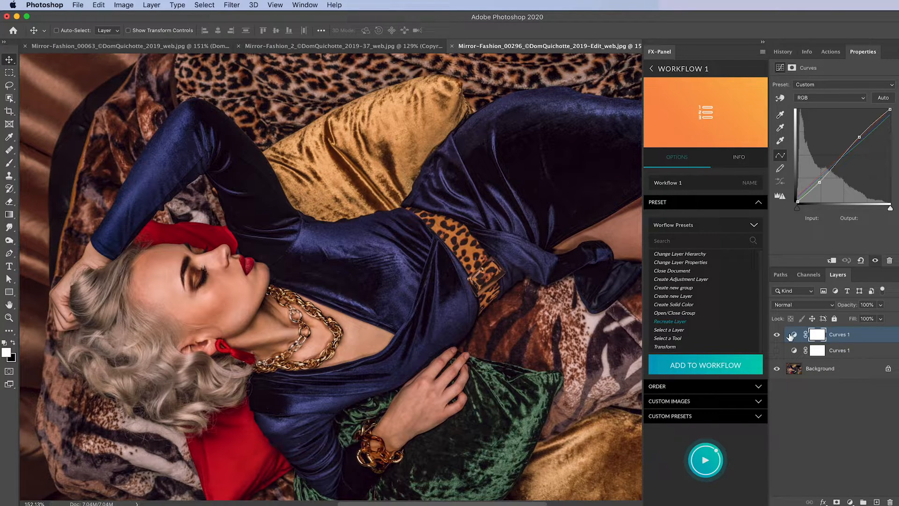
left_click(850, 502)
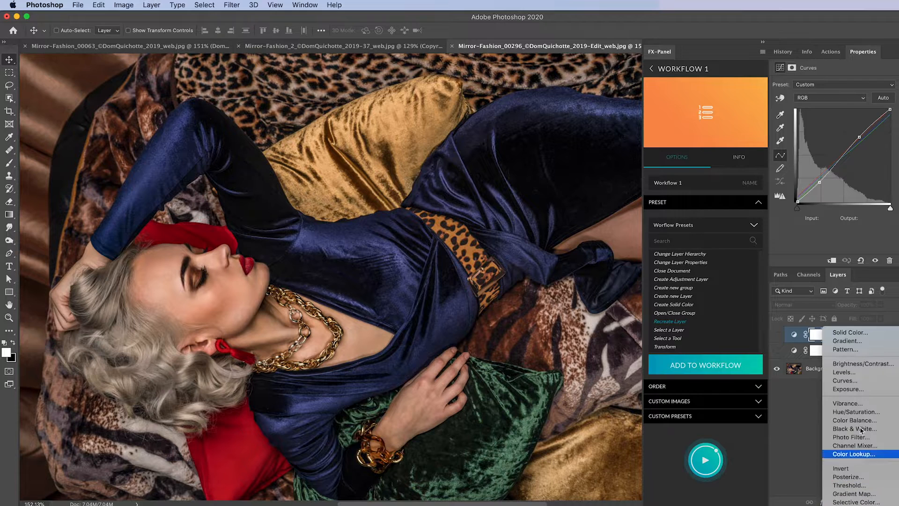
left_click(862, 333)
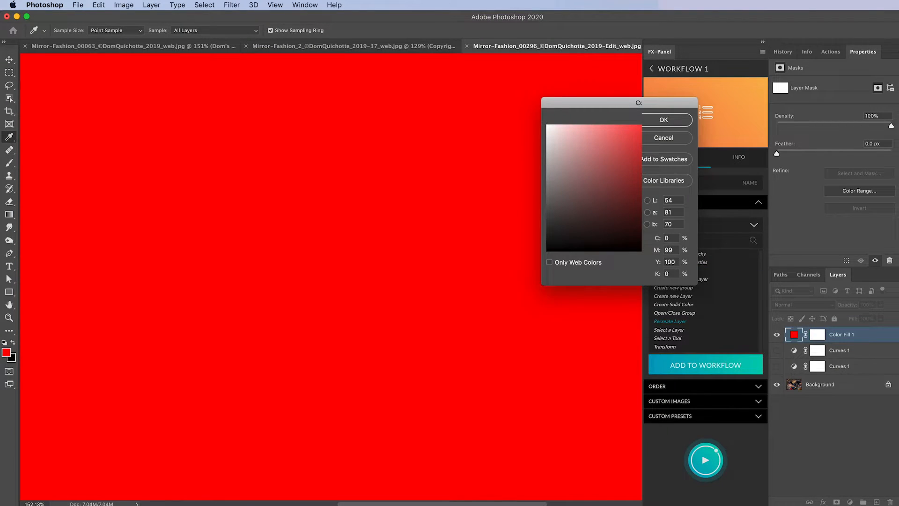
left_click(642, 169)
left_click_drag(641, 197, 641, 214)
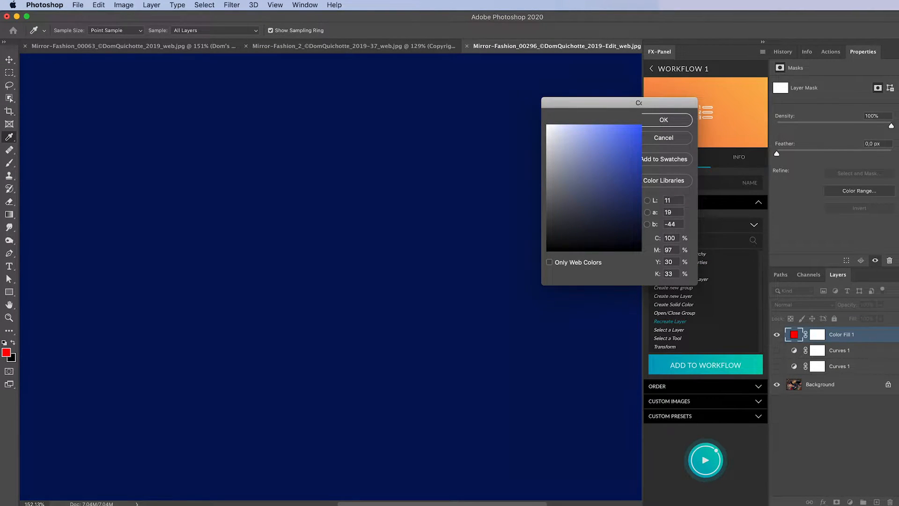
left_click_drag(642, 170, 642, 173)
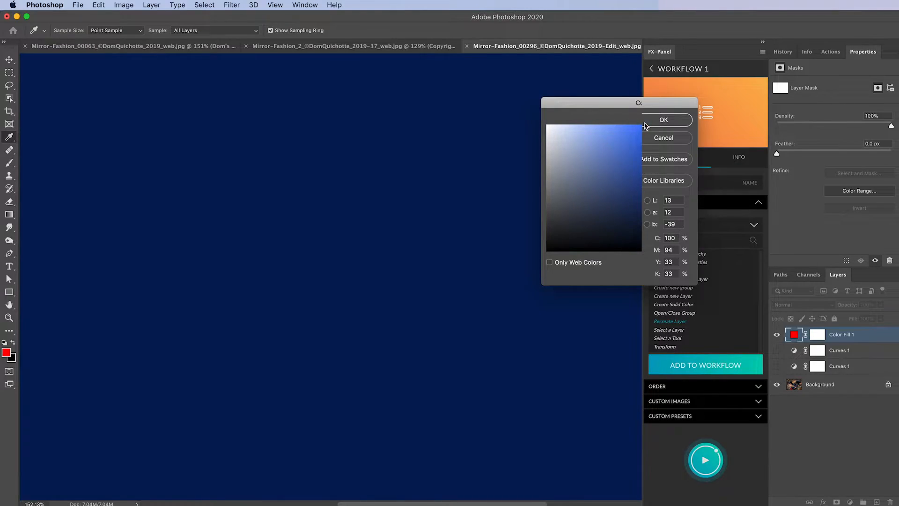
left_click(645, 123)
Set the Color Fill 1 layer's blending mode to Exclusion and its opacity to 75%.
left_click(800, 304)
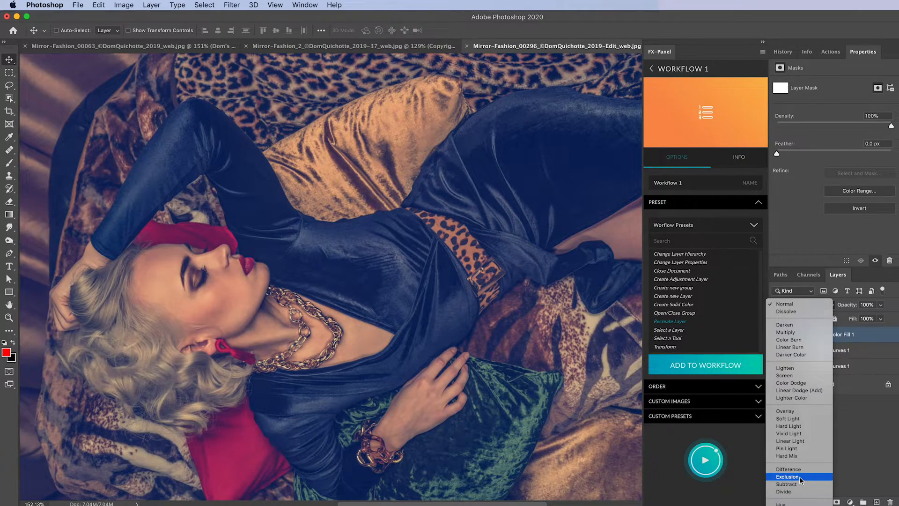
left_click(800, 477)
left_click_drag(846, 310, 834, 310)
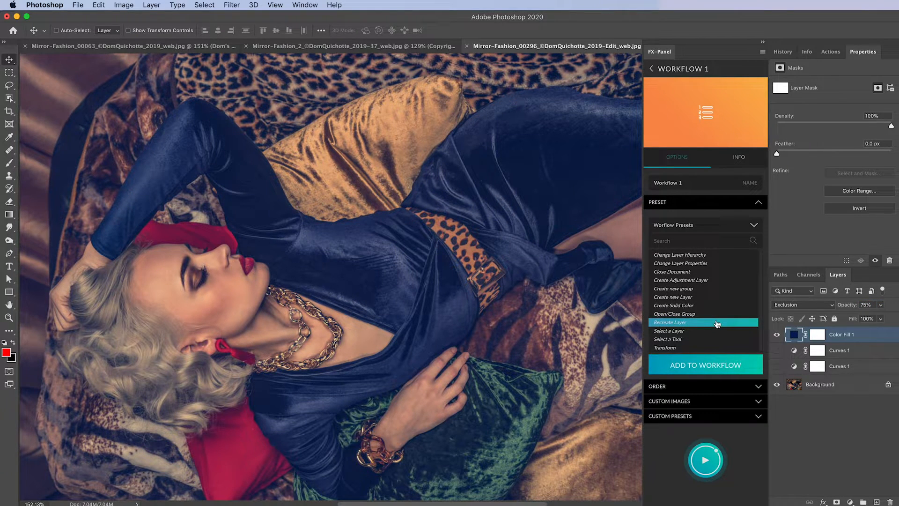
Add a second Recreate Layer step to the workflow and fetch the data of the Color Fill 1 layer into it.
left_click(682, 323)
left_click(703, 365)
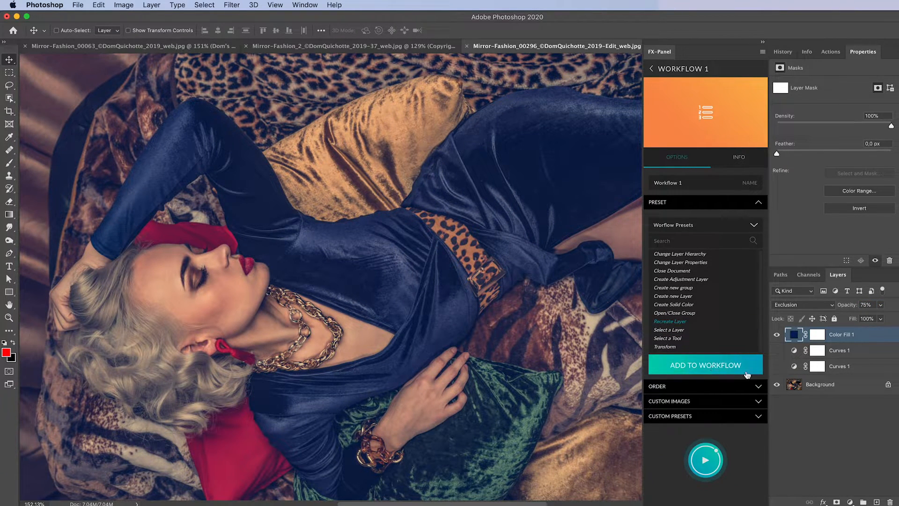
left_click(727, 423)
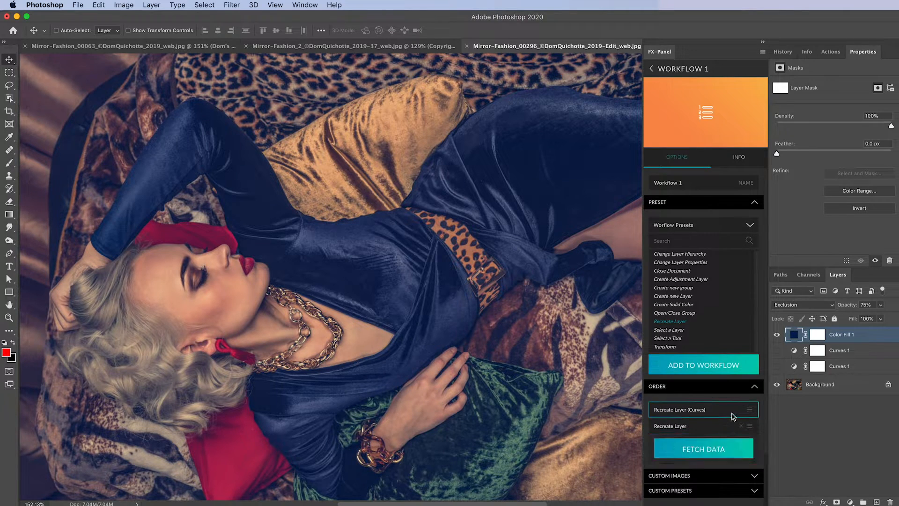
scroll(731, 415, "down", 3)
left_click(725, 381)
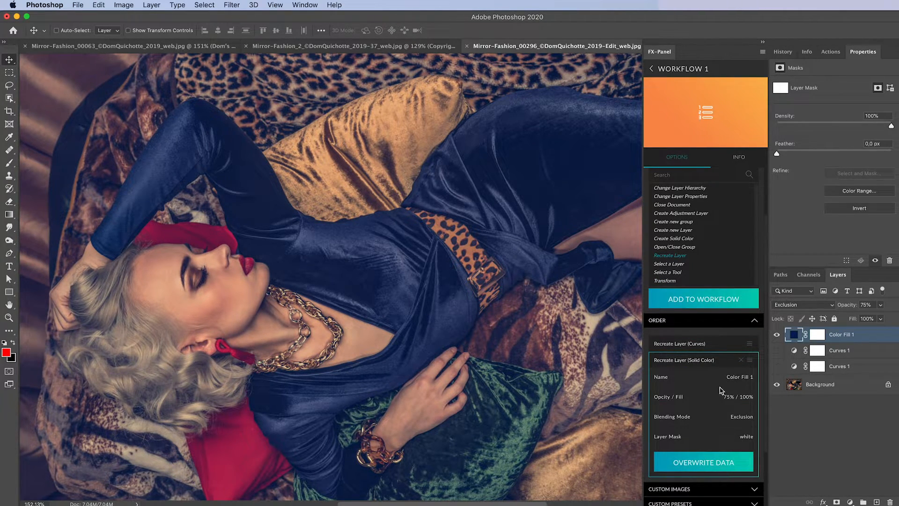
left_click(726, 360)
Hide the Color Fill 1 layer, then run the workflow to recreate both layers and check the new Curves and Color Fill copies.
left_click(777, 334)
mouse_move(704, 467)
left_click(759, 458)
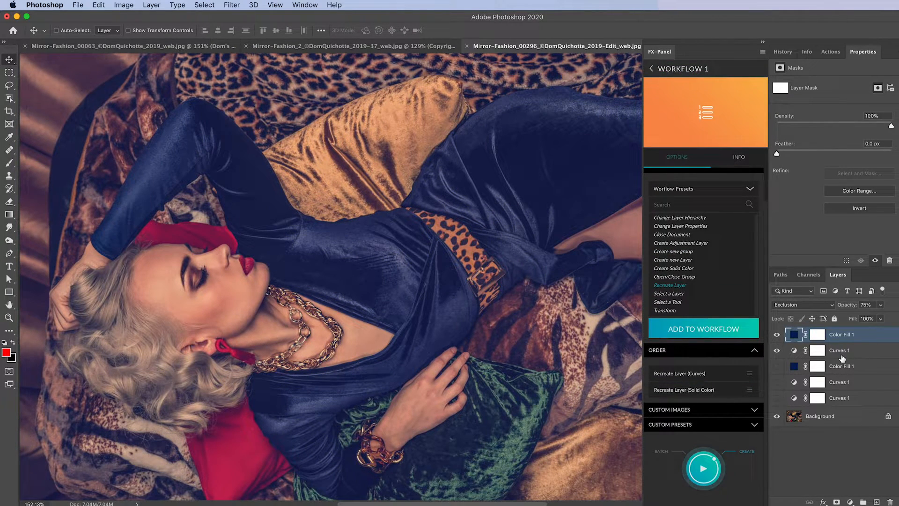
left_click(795, 351)
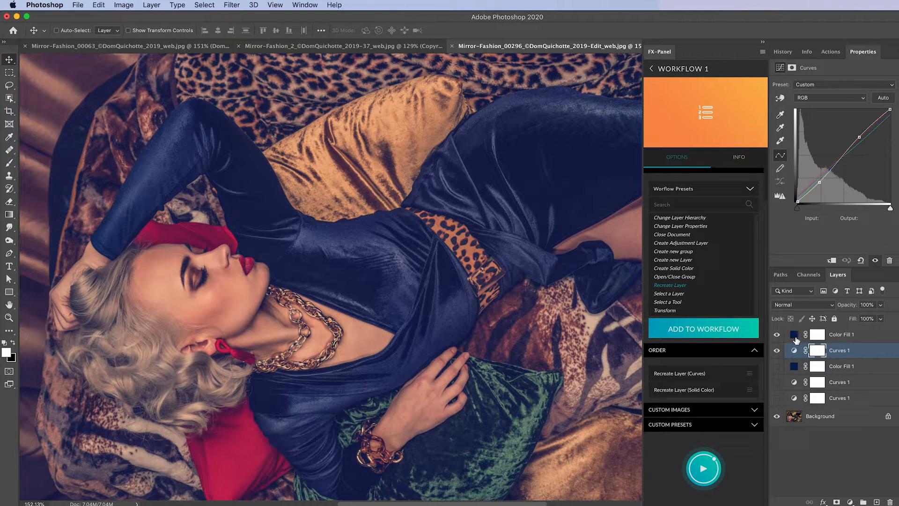
left_click(795, 336)
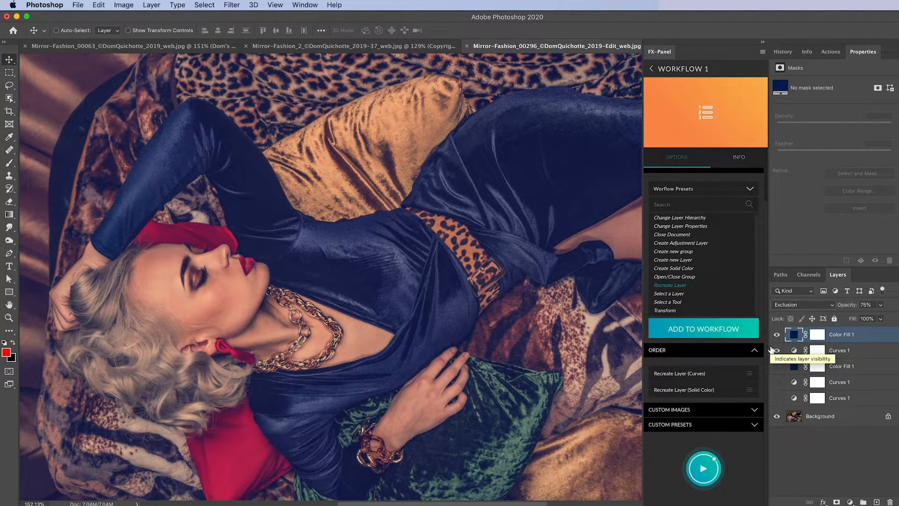
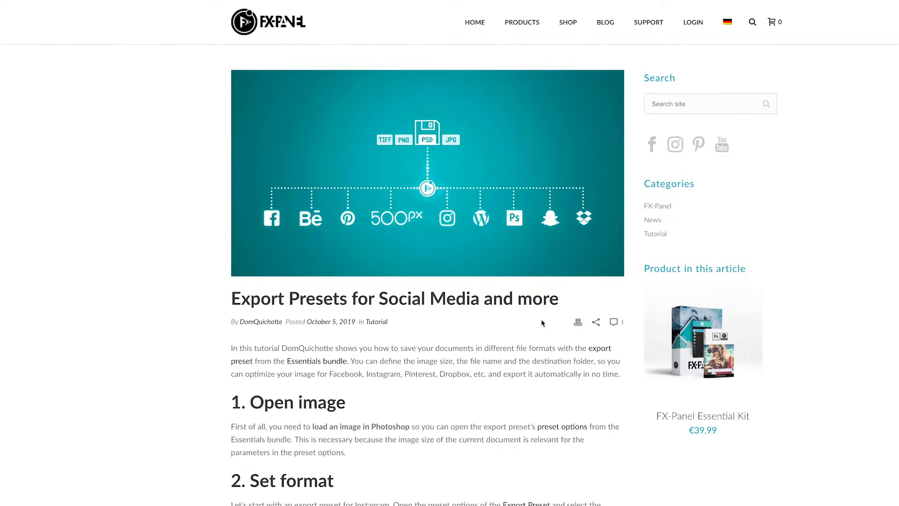
Switch to the FX-Panel website and read through the tutorial "Export Presets for Social Media and more".
left_click_drag(212, 299, 340, 302)
left_click(385, 308)
left_click_drag(229, 303, 347, 305)
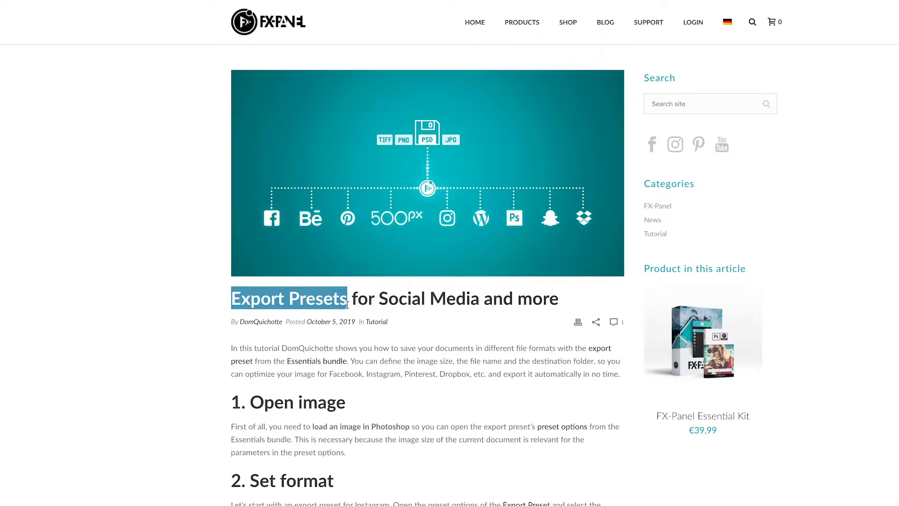
scroll(402, 256, "down", 1)
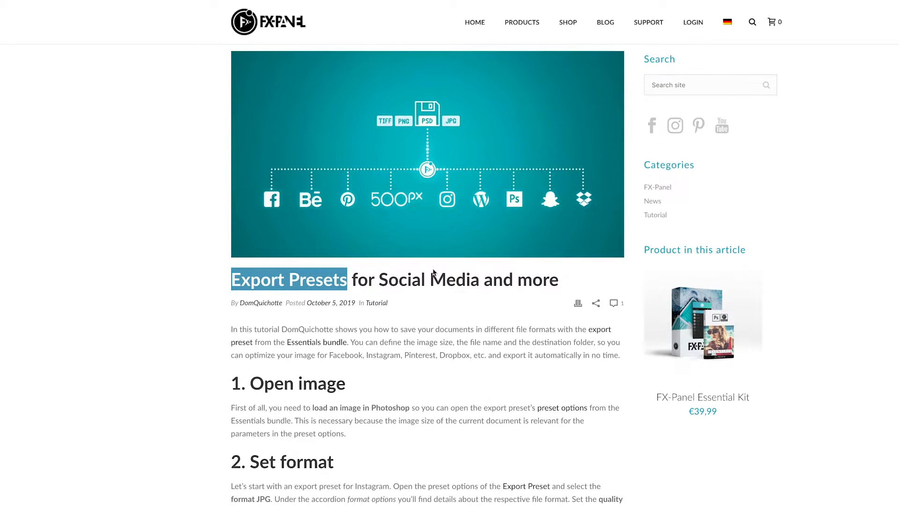
scroll(537, 314, "down", 20)
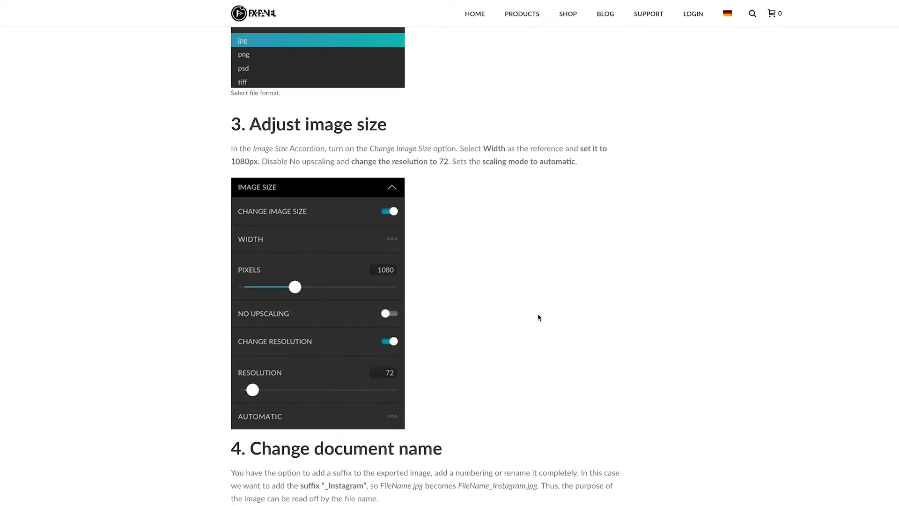
scroll(538, 316, "down", 20)
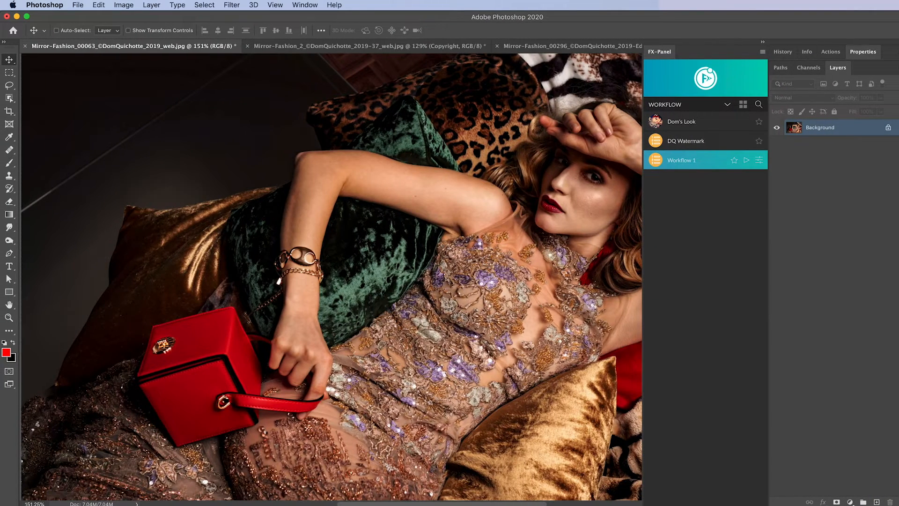
Show the Essentials presets and examine the custom presets stored in the Export preset.
left_click(694, 107)
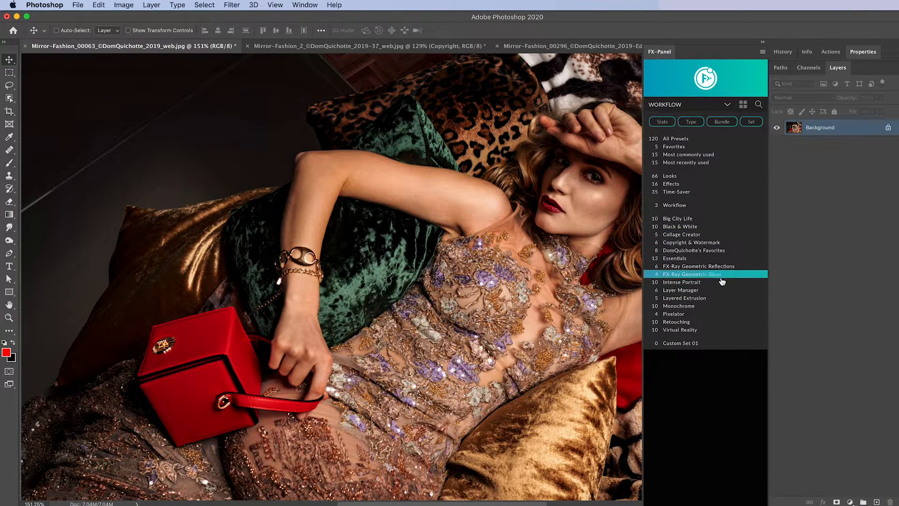
left_click(717, 259)
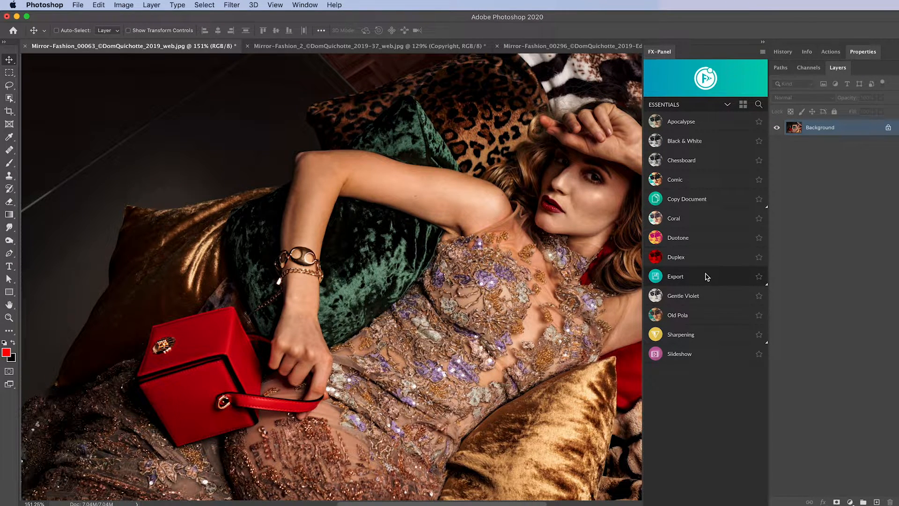
left_click(711, 276)
left_click(714, 271)
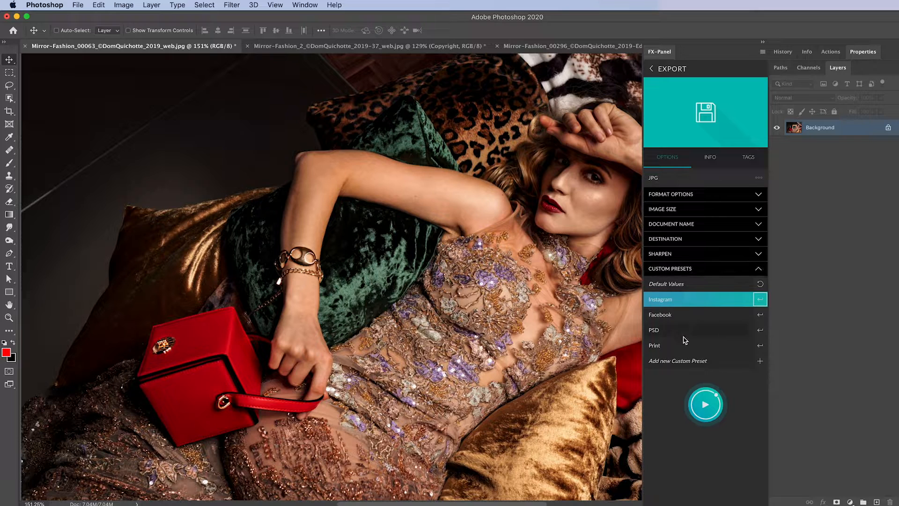
Examine the custom presets stored in the Sharpening preset and return to the Essentials presets.
left_click(678, 74)
left_click(717, 334)
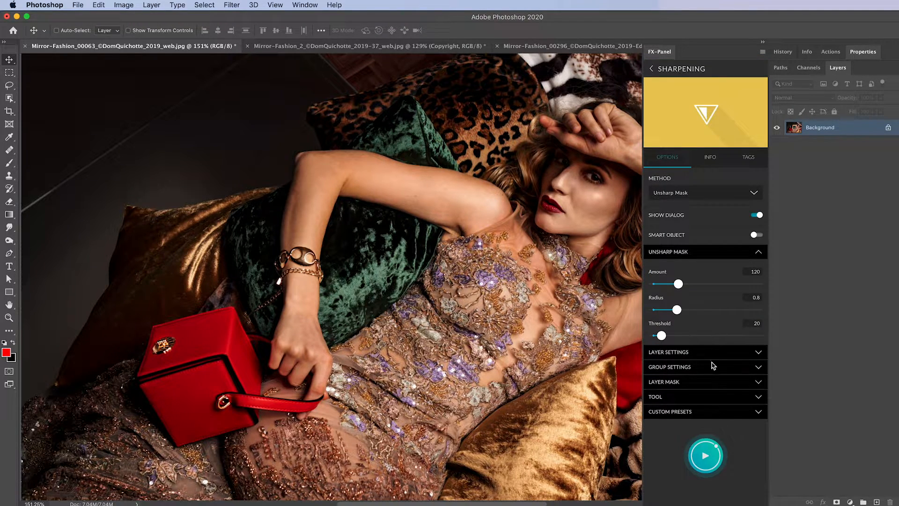
left_click(709, 411)
left_click(717, 253)
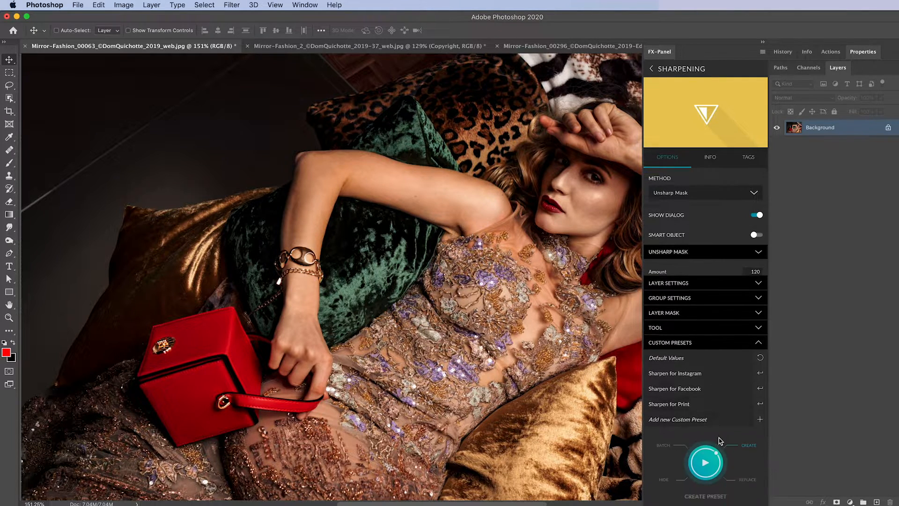
left_click(654, 79)
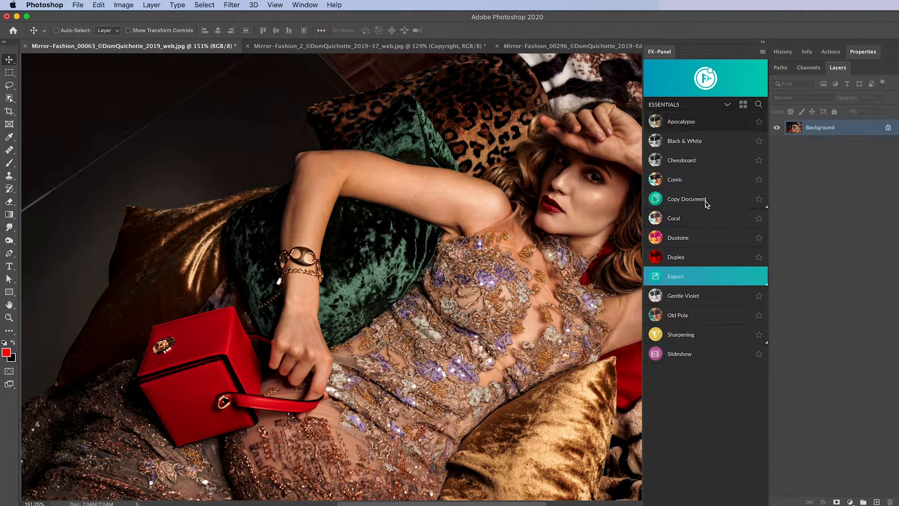
Load the Facebook custom preset in the Export preset.
left_click(704, 276)
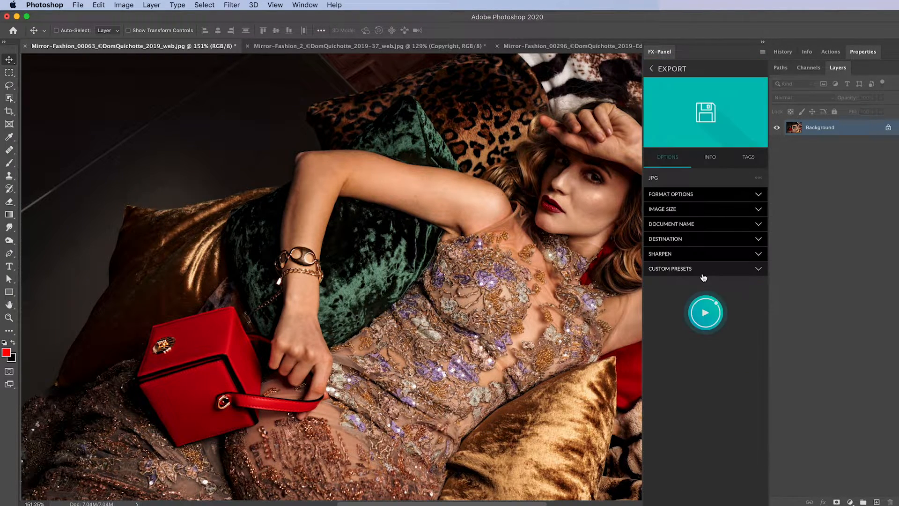
left_click(759, 270)
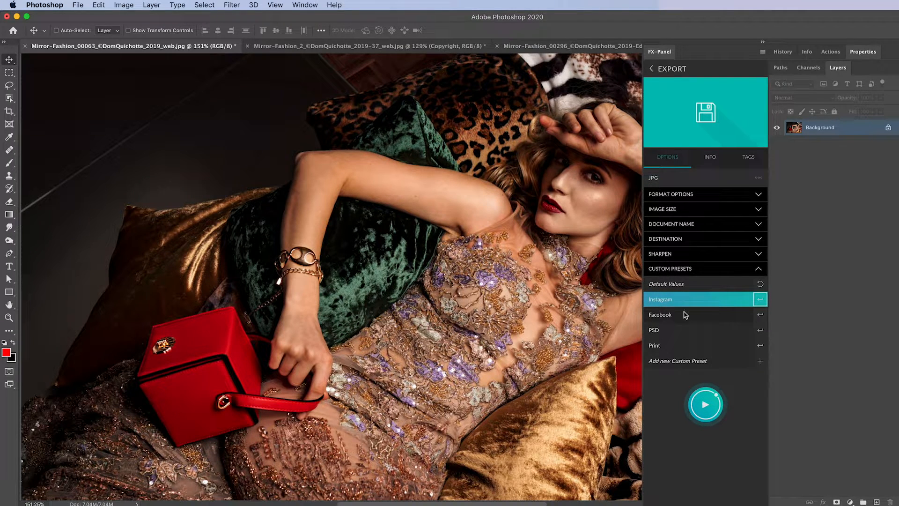
left_click(760, 314)
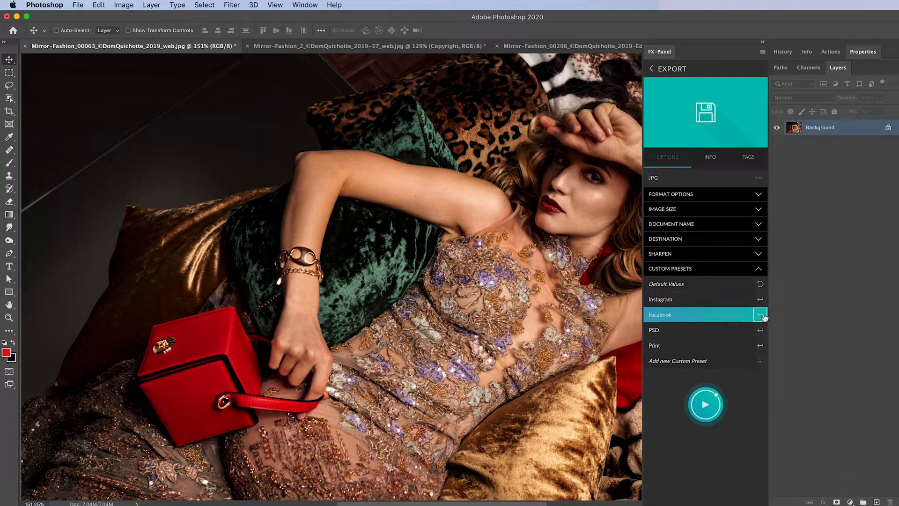
Examine the Sharpen, Destination and Image Size settings of the Facebook export preset.
left_click(716, 255)
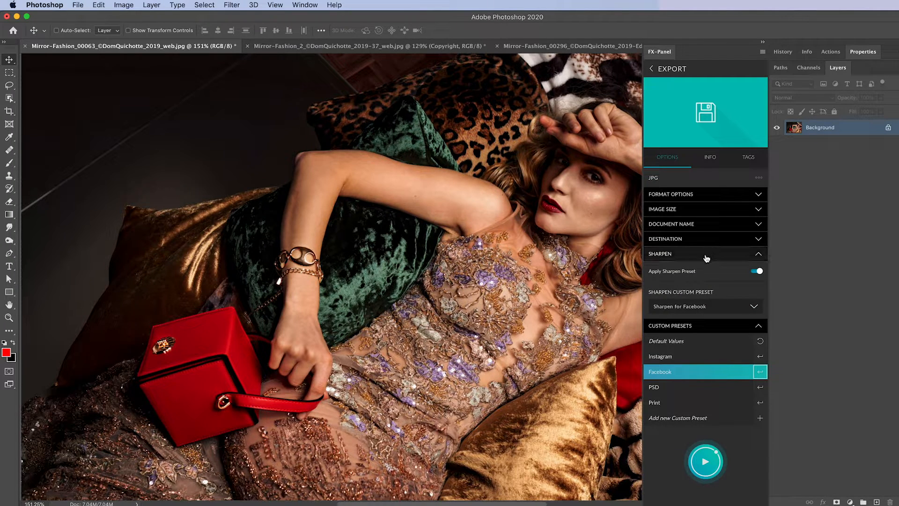
left_click(707, 255)
left_click(697, 239)
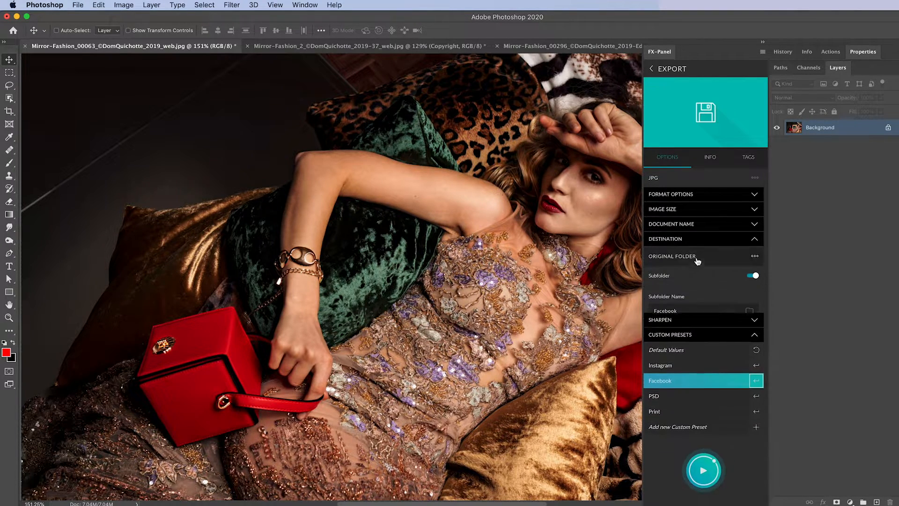
left_click(717, 239)
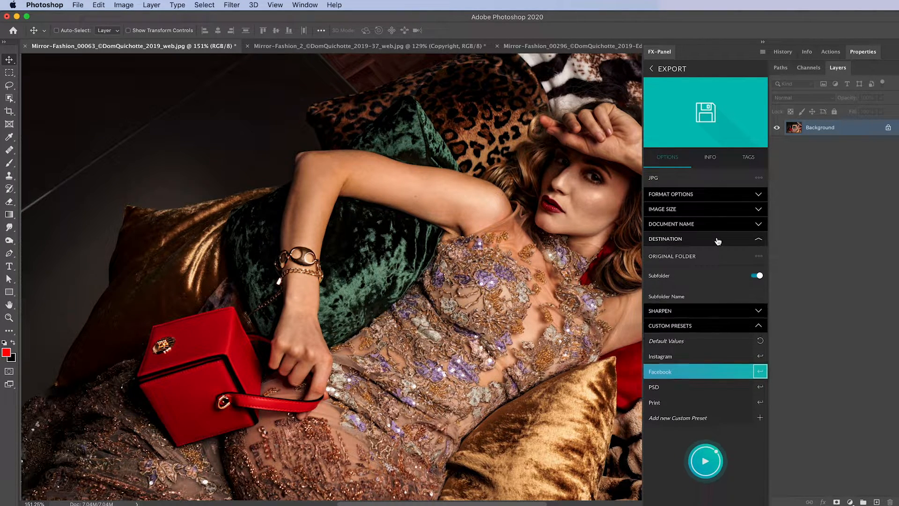
left_click(716, 209)
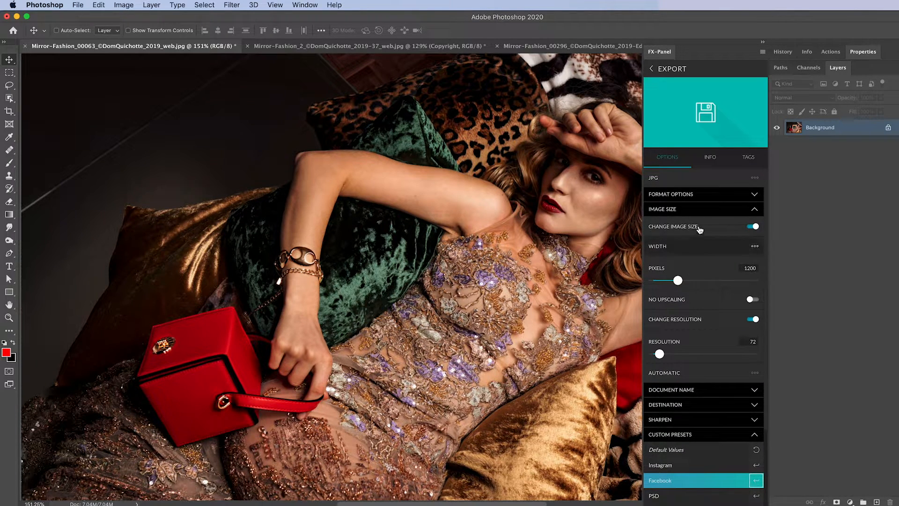
left_click(700, 209)
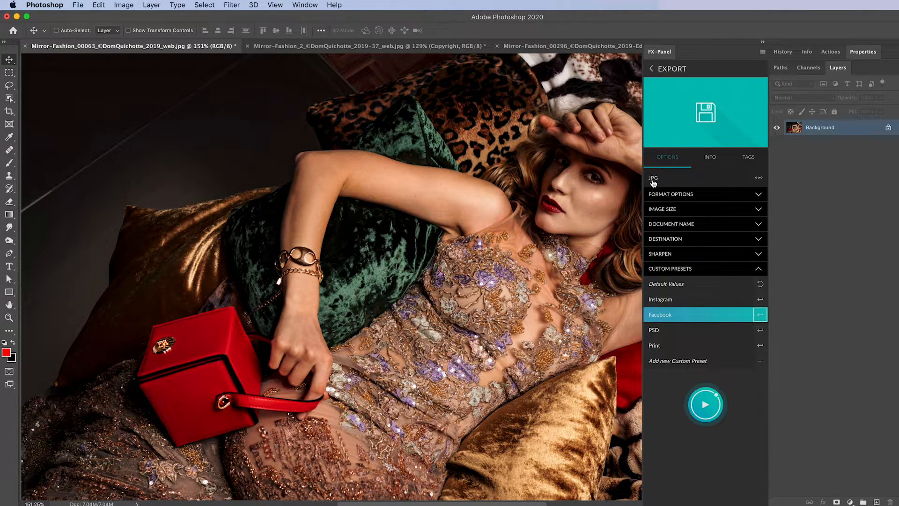
Switch the Export preset to the Instagram custom preset and back to Facebook.
left_click(760, 300)
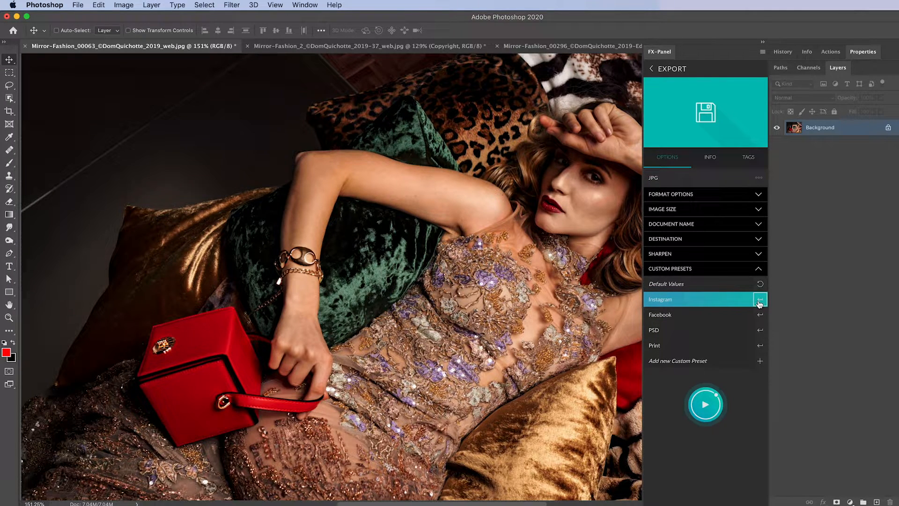
left_click(760, 315)
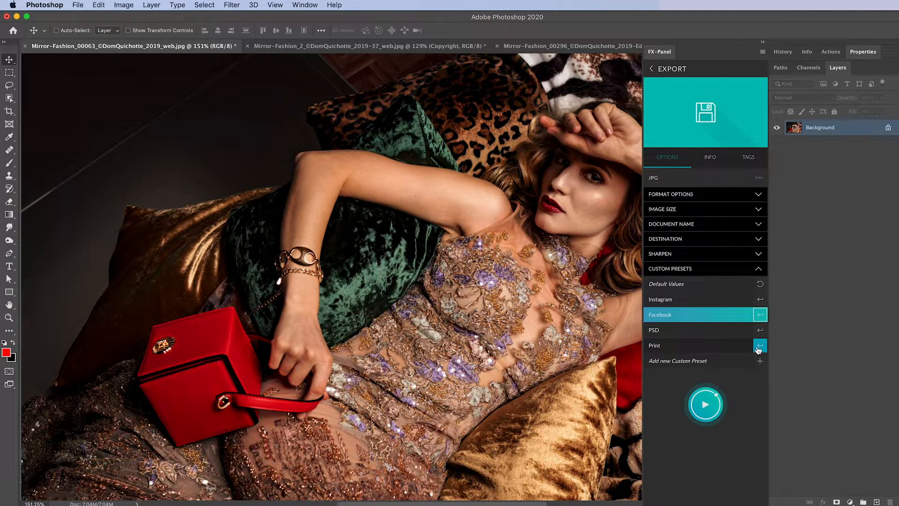
left_click(728, 273)
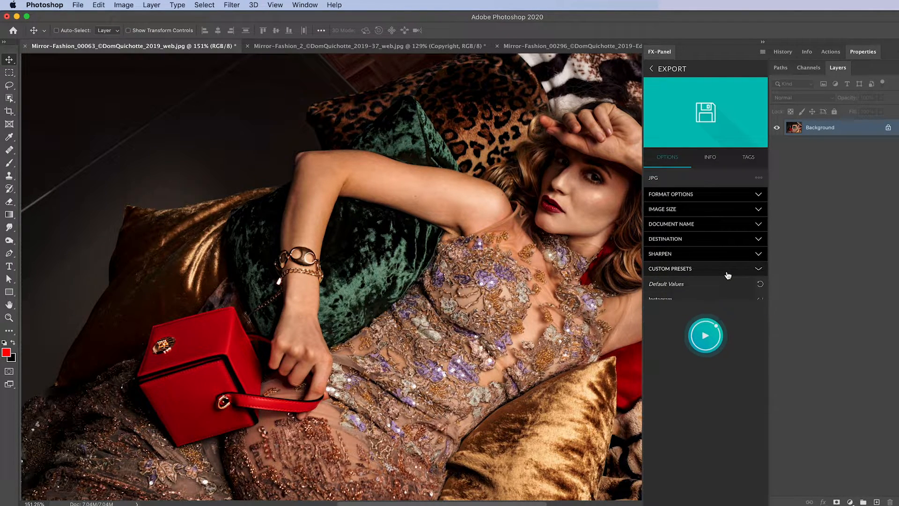
left_click(727, 275)
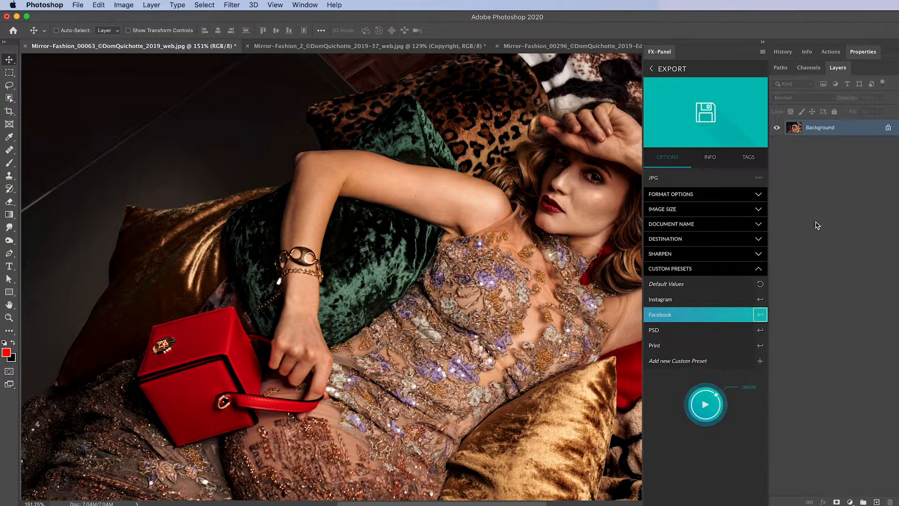
Create a new FX-Panel workflow and name it Export.
left_click(679, 71)
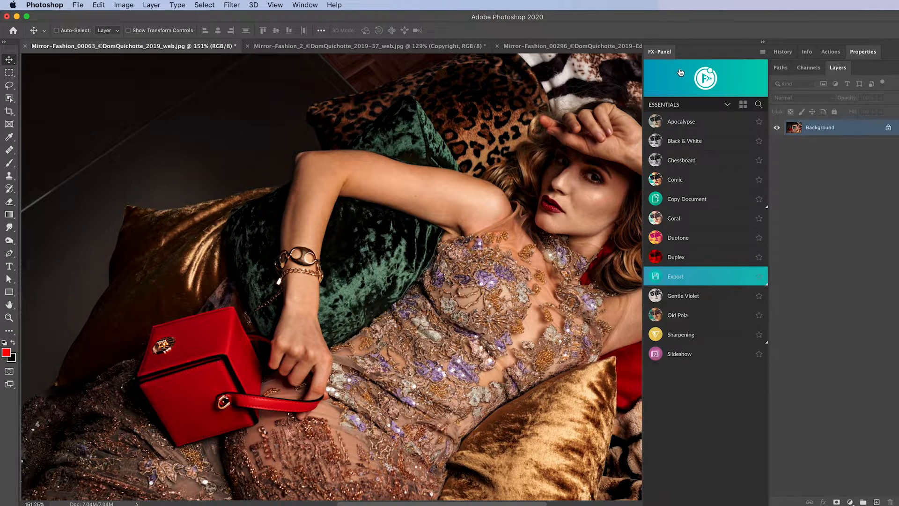
left_click(709, 80)
left_click(723, 230)
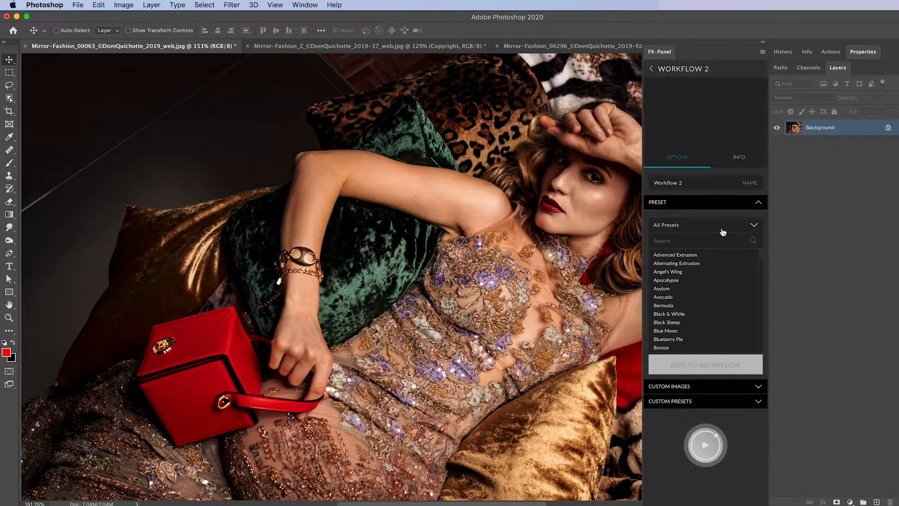
triple_click(697, 184)
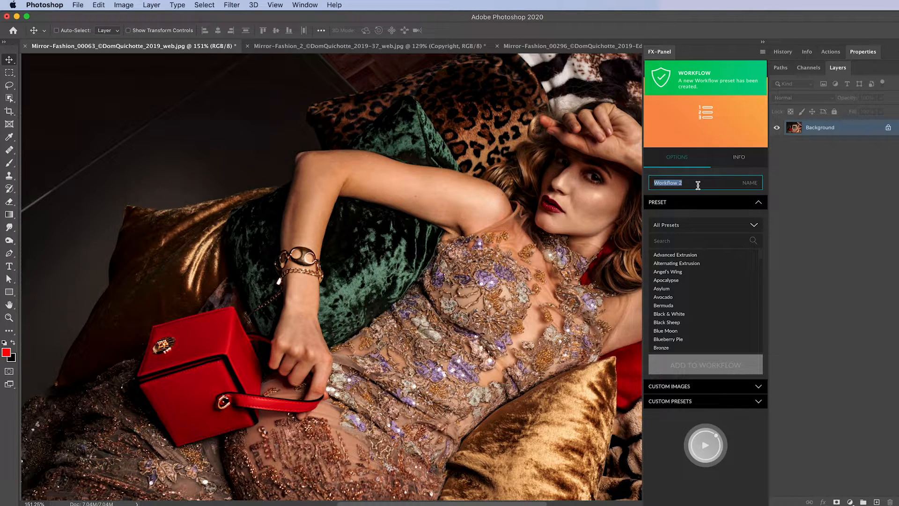
type("Exp")
Add the Export preset from the Essentials bundle to the workflow four times.
left_click(701, 224)
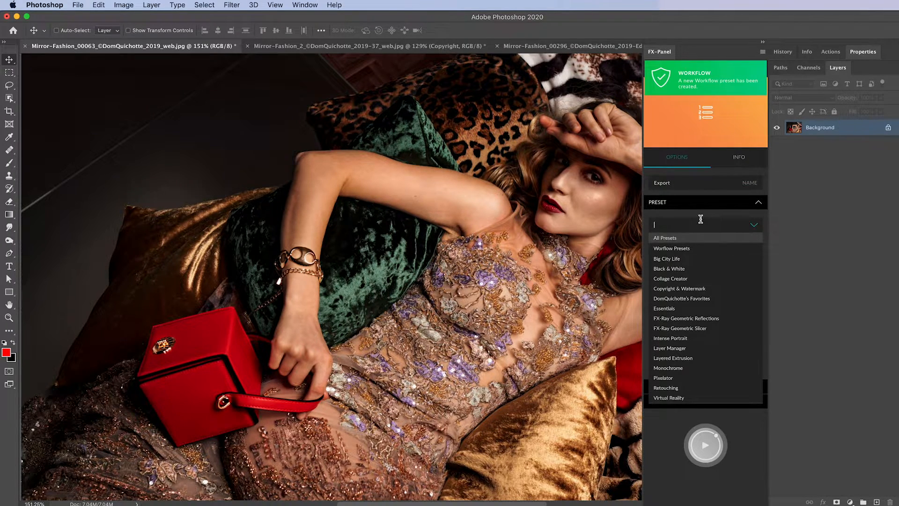
left_click(719, 308)
left_click(674, 323)
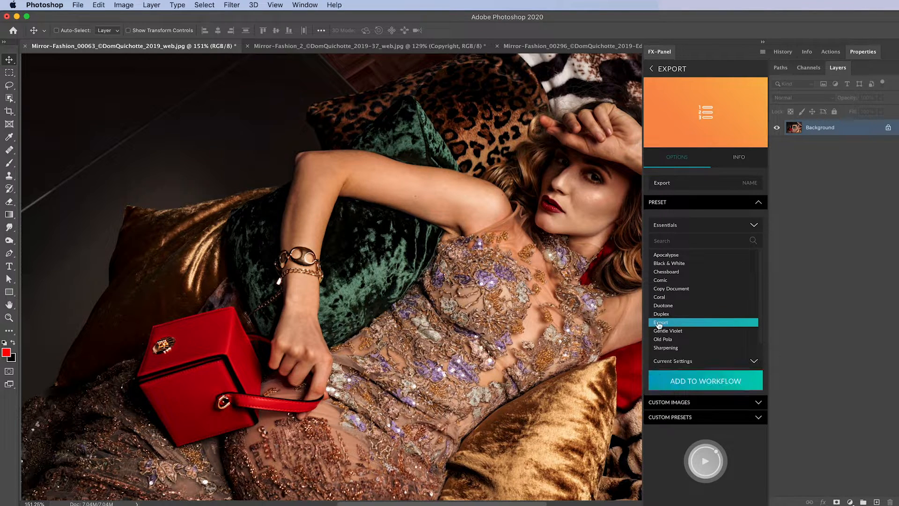
left_click(705, 384)
left_click(705, 382)
left_click(704, 382)
left_click(705, 381)
left_click(707, 205)
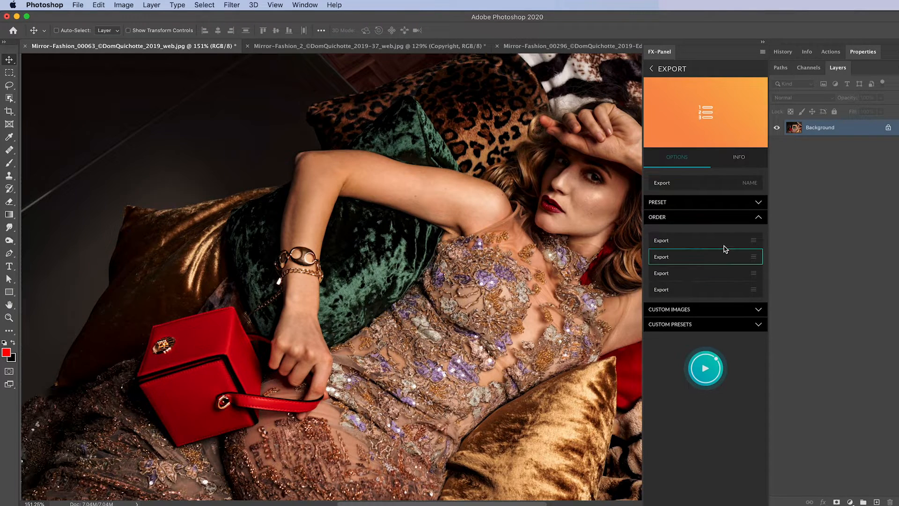
Assign the Instagram custom preset to the workflow's first Export step and Facebook to the second.
left_click(722, 243)
left_click(711, 261)
left_click(709, 283)
left_click(718, 283)
left_click(718, 283)
left_click(715, 305)
Assign the PSD custom preset to the workflow's third Export step and Print to the fourth.
left_click(722, 303)
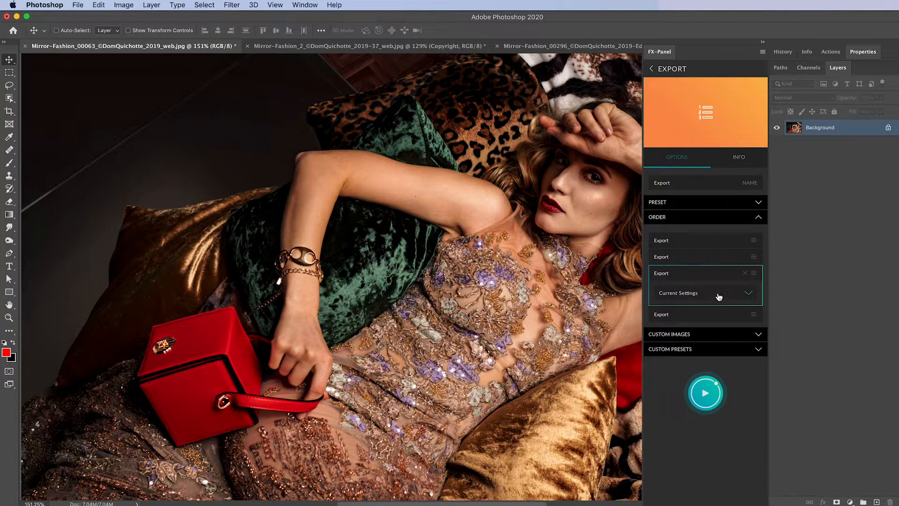
left_click(719, 296)
left_click(703, 336)
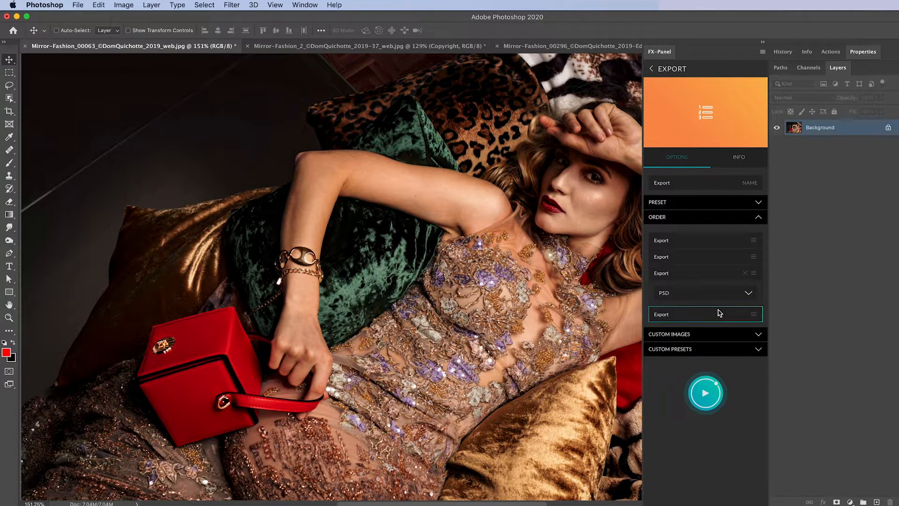
left_click(718, 311)
left_click(720, 310)
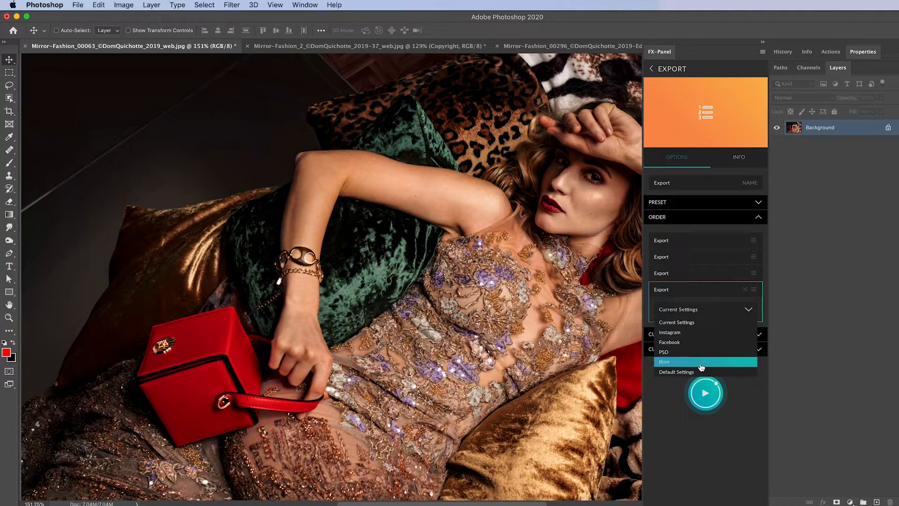
left_click(707, 362)
left_click(723, 291)
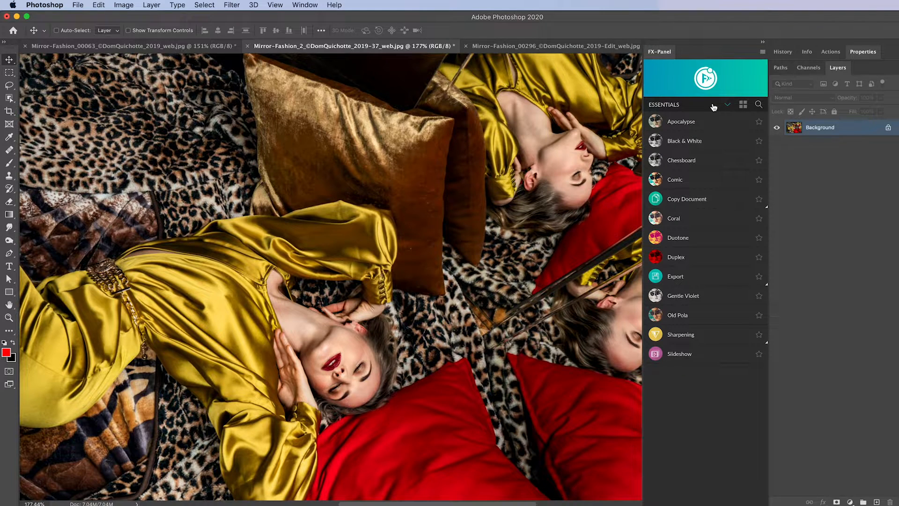
Show the Retouching bundle's presets, and create a new workflow named Retouching.
left_click(713, 108)
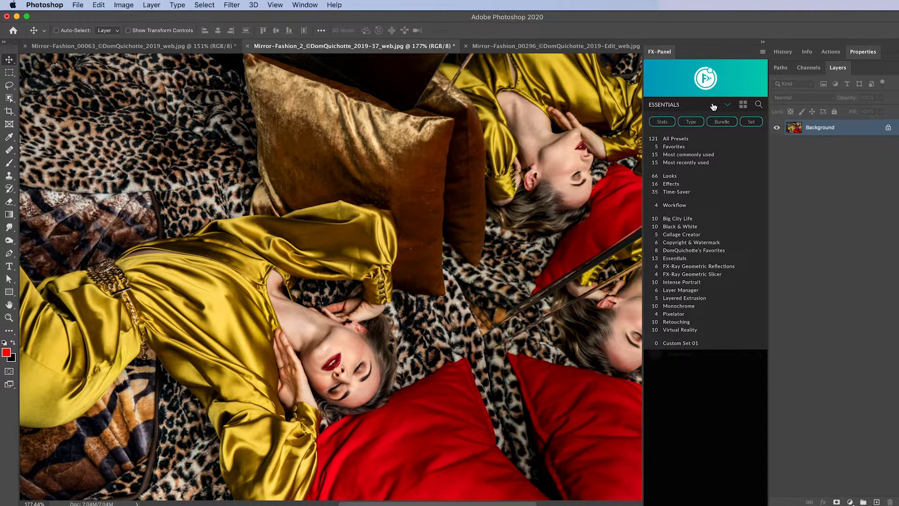
left_click(689, 323)
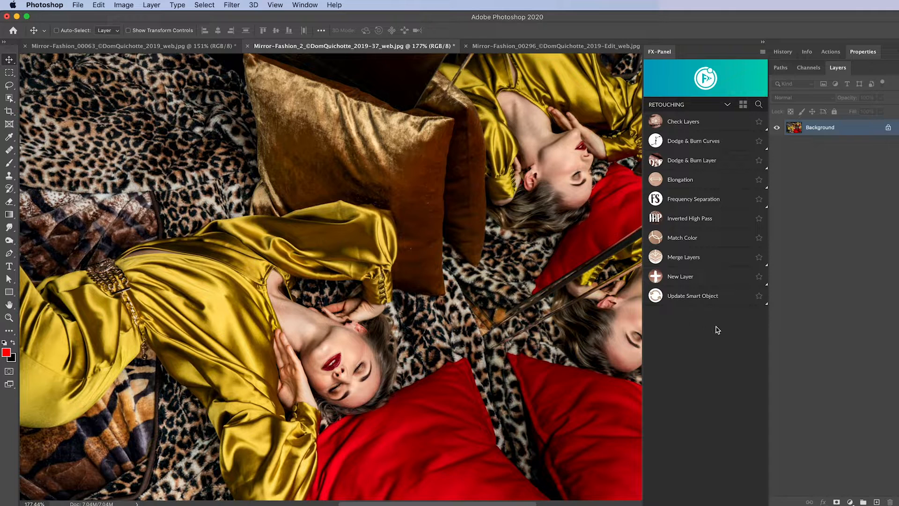
left_click(706, 77)
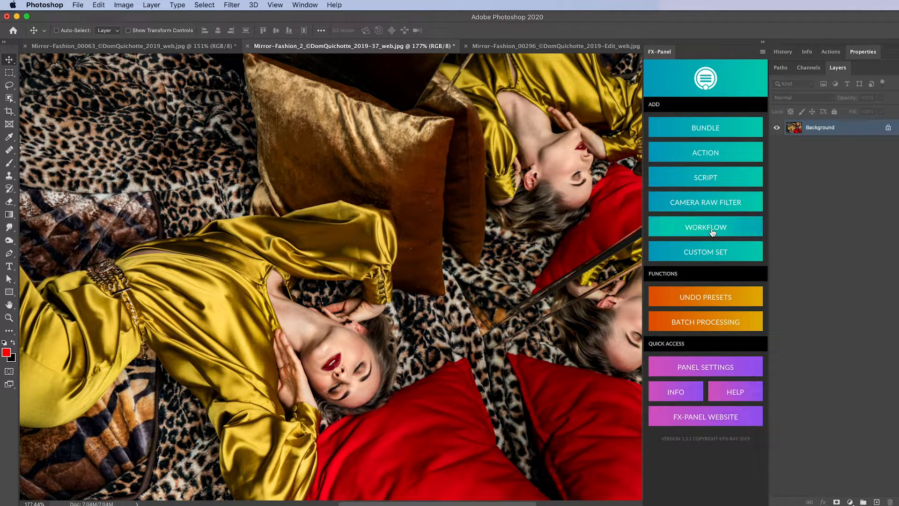
left_click(703, 226)
left_click(696, 182)
type("Retouching")
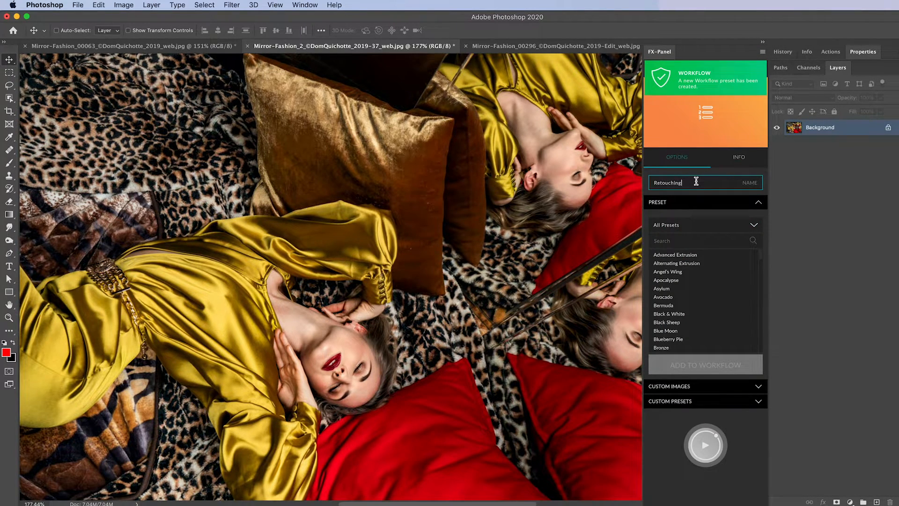
Add the Retouching bundle's New Layer preset with the Retouch - Healing, 10px/0% setting to the workflow, and run it.
left_click(730, 224)
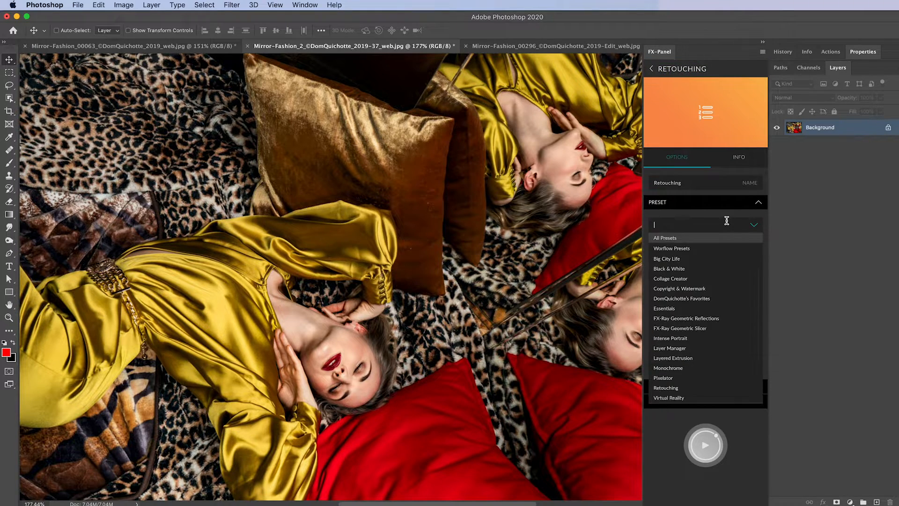
left_click(685, 388)
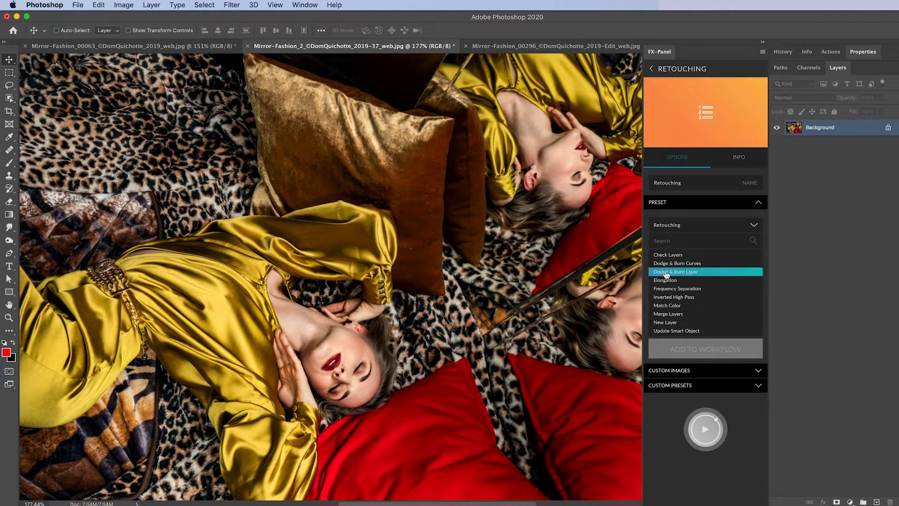
left_click(685, 255)
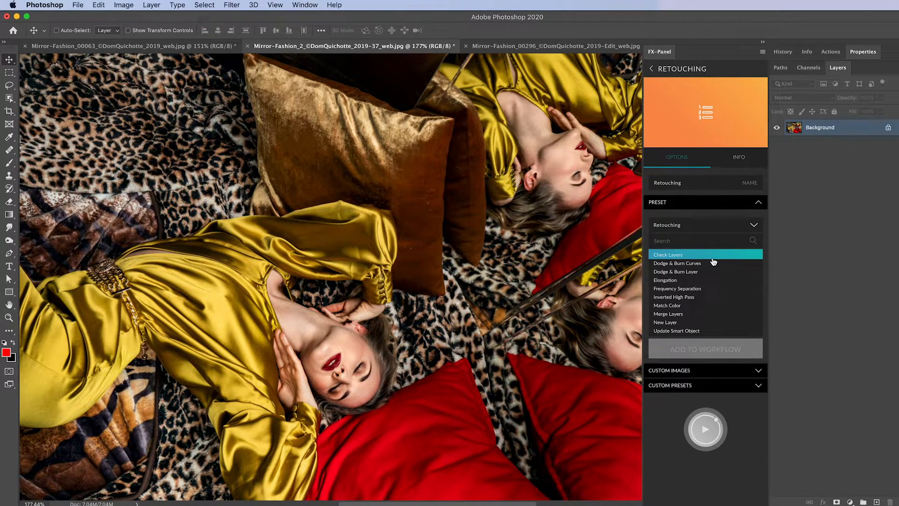
left_click(684, 322)
left_click(716, 345)
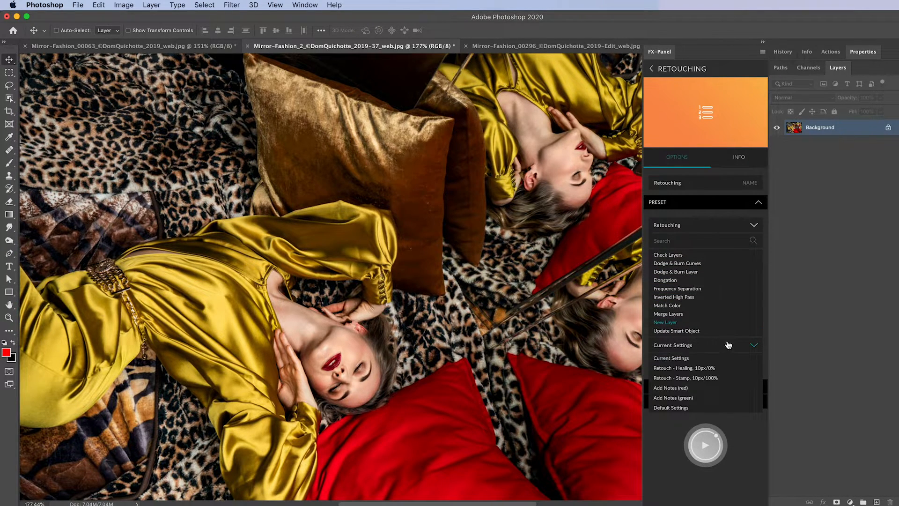
left_click(684, 369)
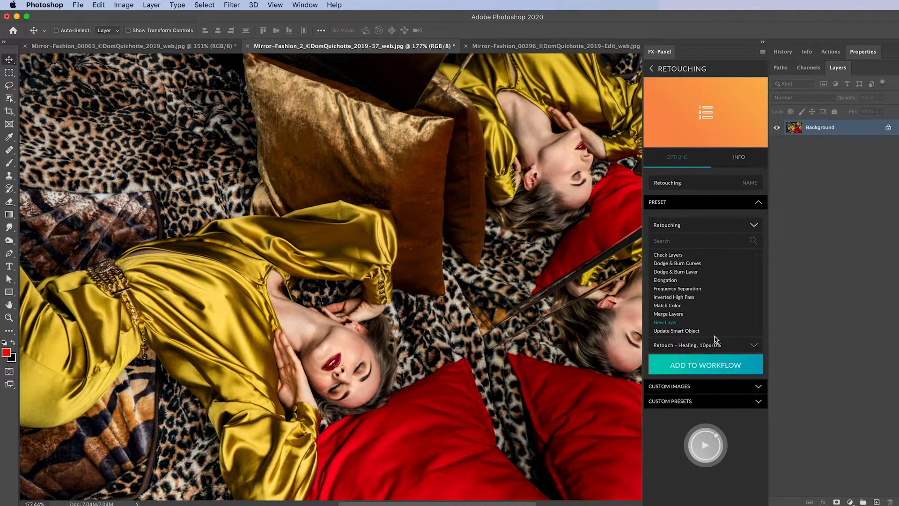
left_click(721, 366)
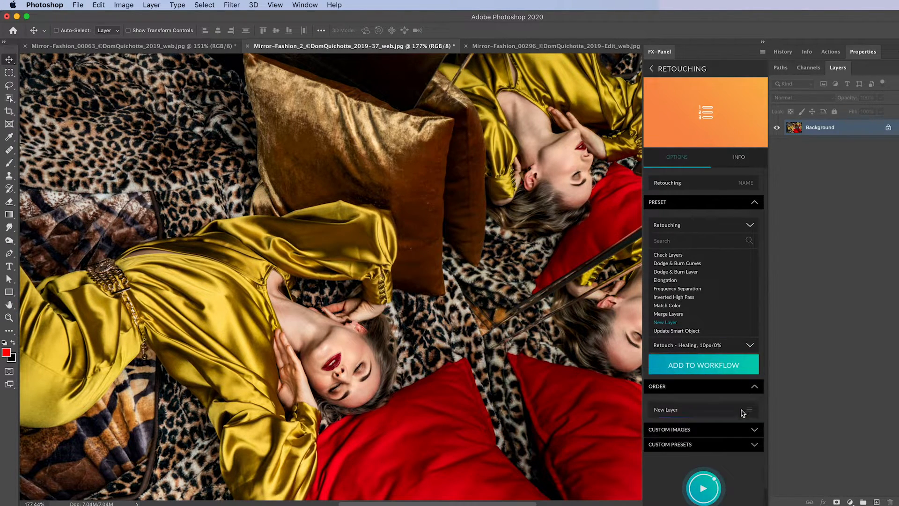
scroll(743, 403, "down", 1)
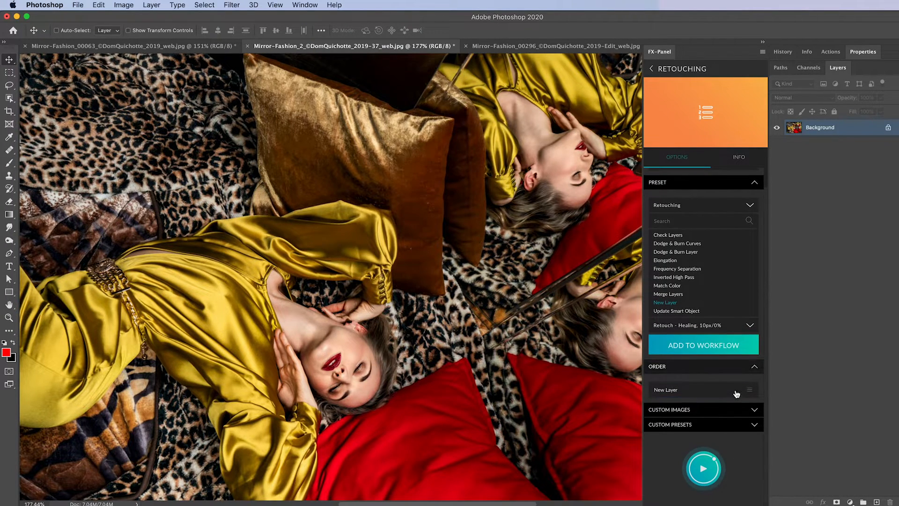
left_click(703, 466)
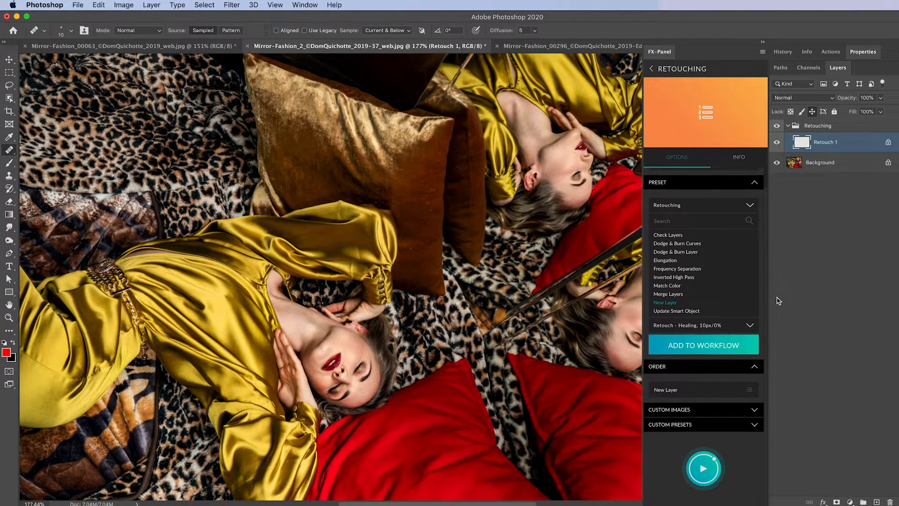
Add the Dodge & Burn Curves preset with the New Group setting to the workflow.
left_click(711, 252)
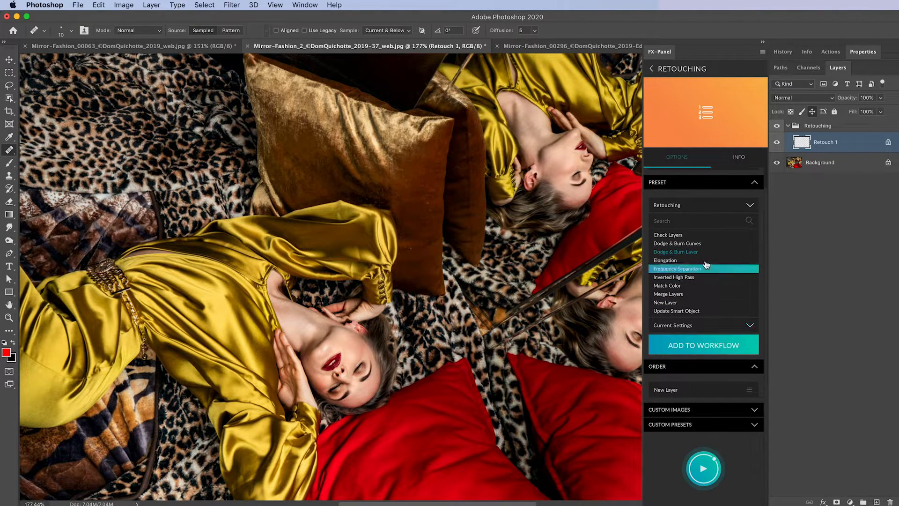
left_click(701, 243)
left_click(710, 326)
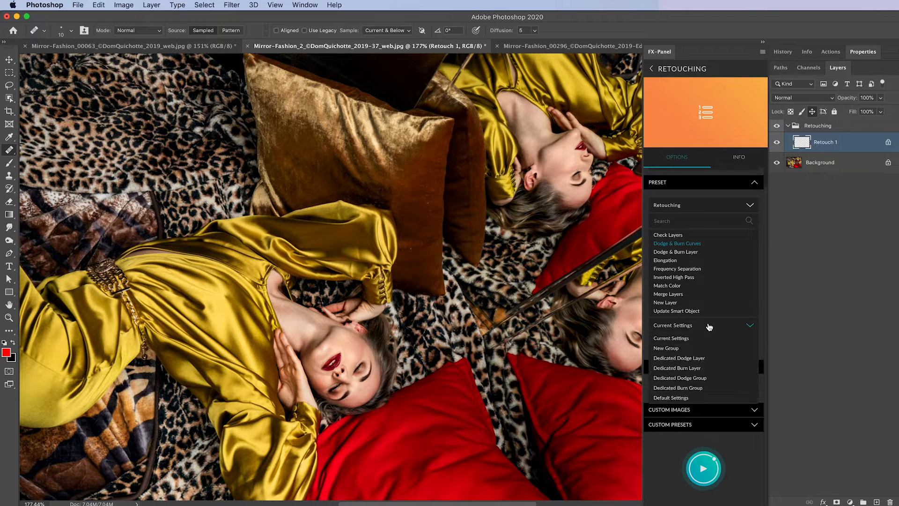
left_click(704, 348)
left_click(717, 347)
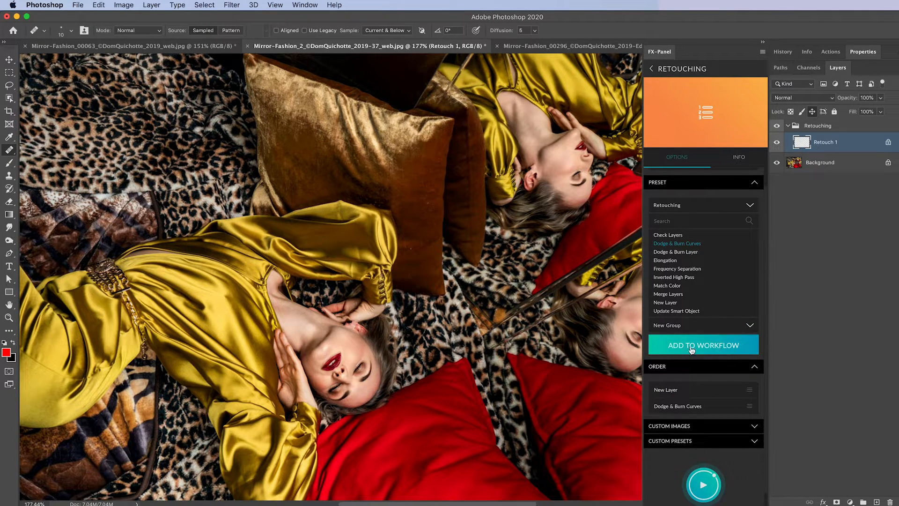
Delete the Retouching group from the document and run the workflow again with Dodge & Burn Curves included.
left_click(850, 129)
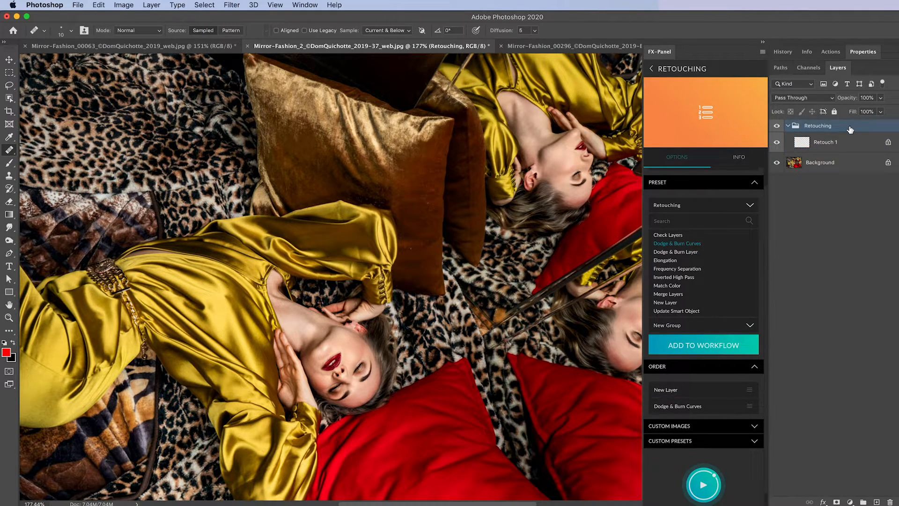
key("BackSpace")
left_click(702, 484)
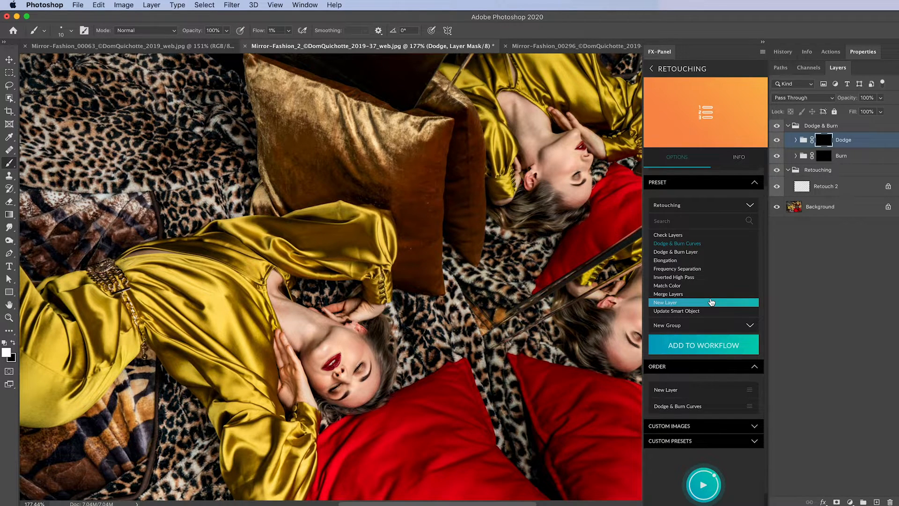
Add the Check Layers preset with the All Check Layers setting to the workflow.
left_click(707, 239)
left_click(698, 326)
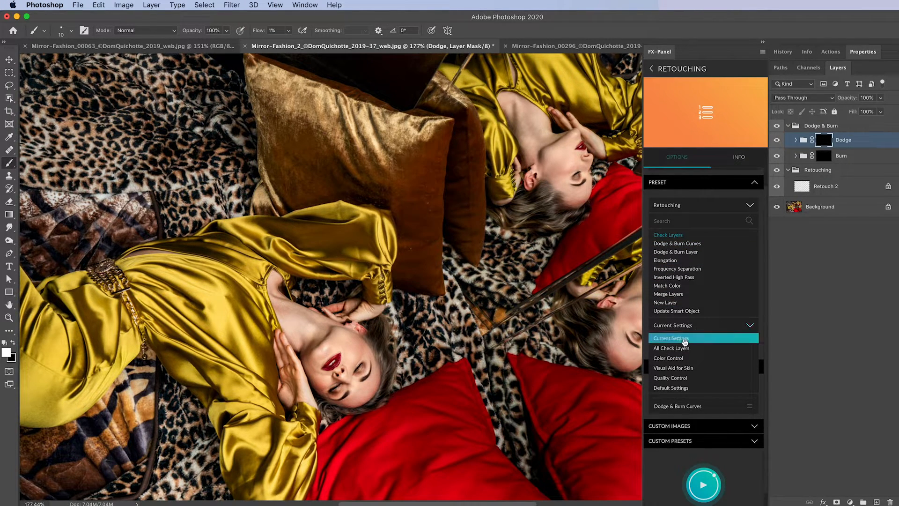
left_click(684, 349)
left_click(703, 345)
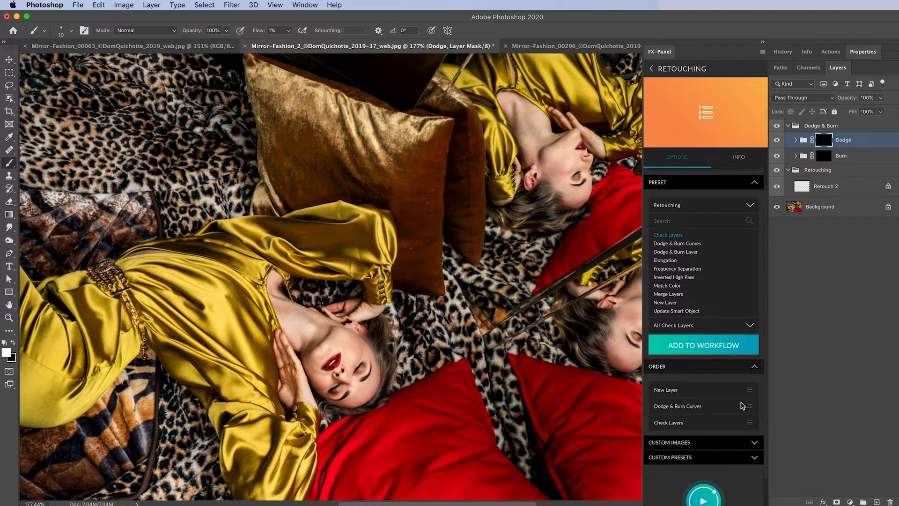
Delete the Dodge & Burn and Retouching groups and rerun the workflow with Check Layers included.
left_click(833, 127)
left_click(830, 170, "shift")
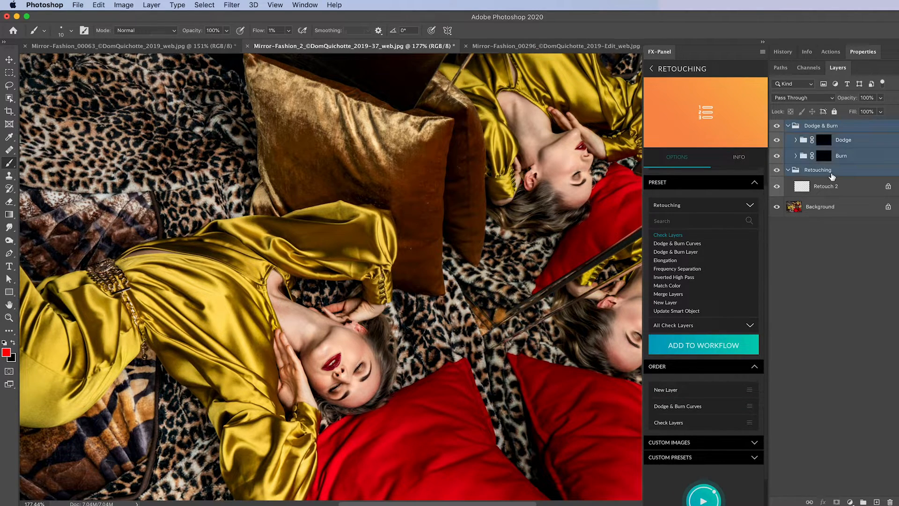
key("Delete")
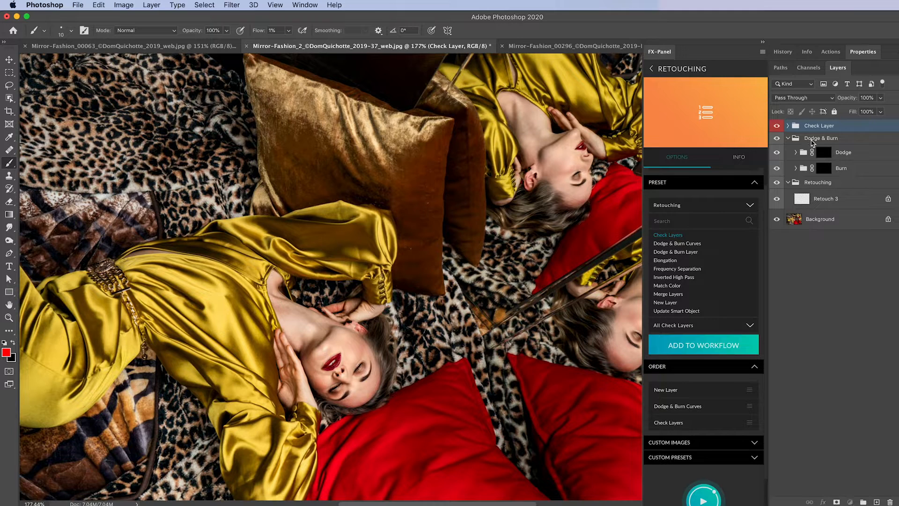
Collapse the Dodge & Burn and Retouching groups in the layer stack.
left_click(824, 139)
left_click(803, 143)
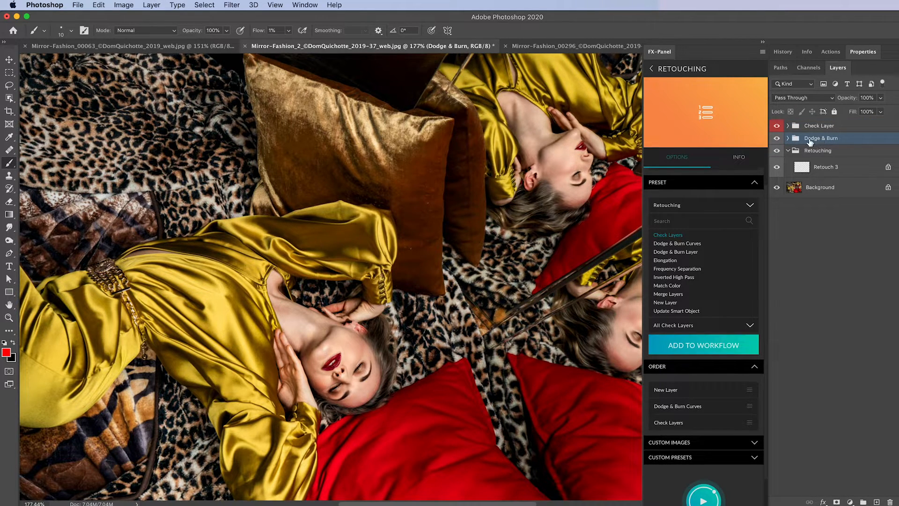
left_click(789, 151)
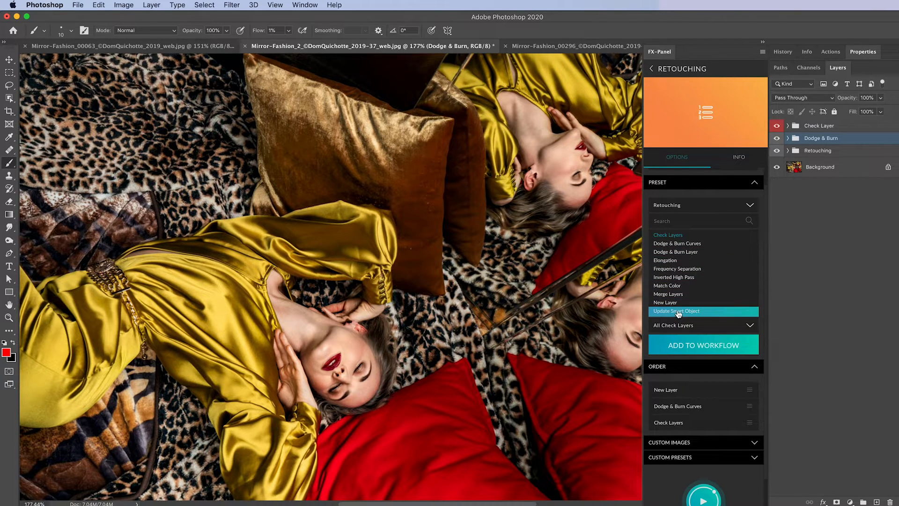
Add Open/Close Group from Worflow Presets twice, placing one directly after New Layer and one directly after Dodge & Burn Curves.
left_click(693, 207)
left_click(693, 229)
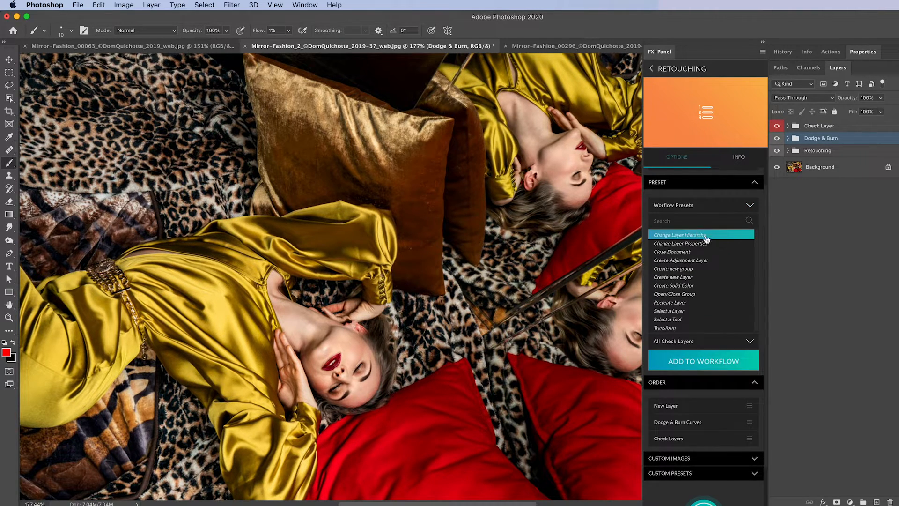
left_click(681, 295)
left_click(717, 346)
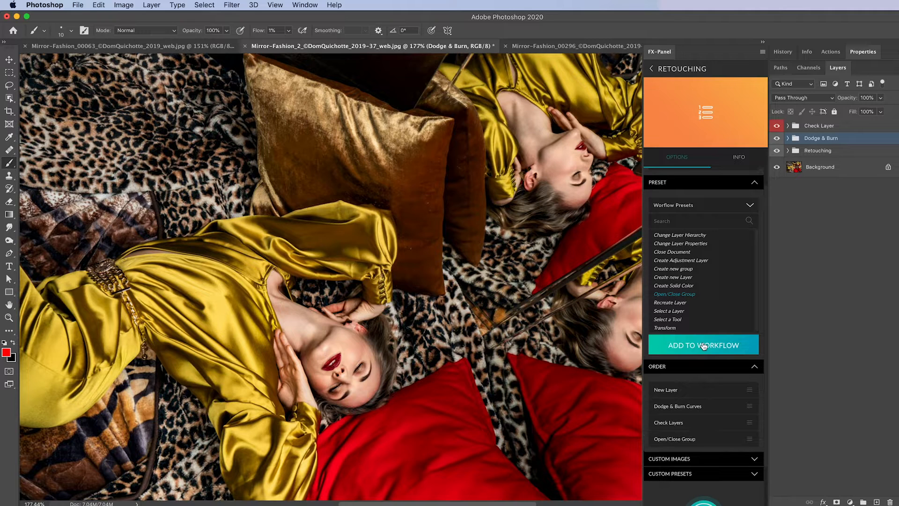
left_click(716, 346)
left_click_drag(751, 440, 756, 405)
left_click_drag(750, 456, 752, 438)
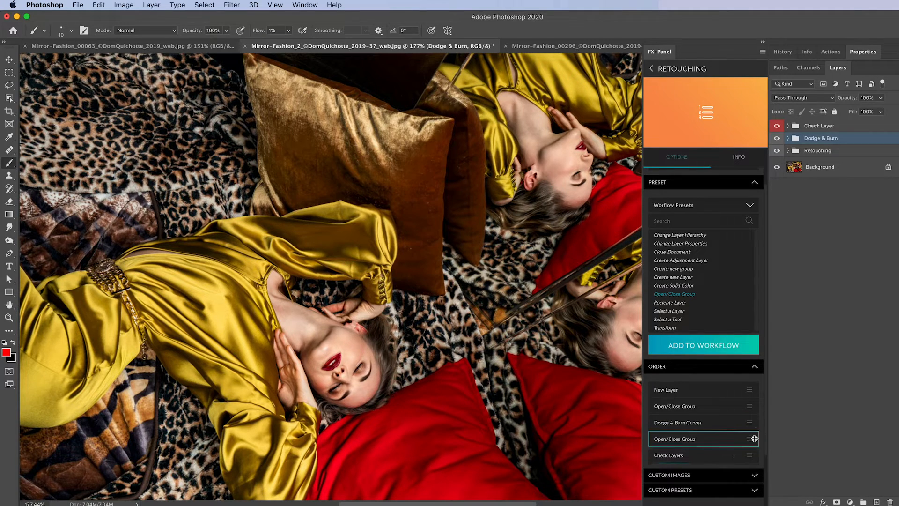
Add the Retouching bundle's New Layer preset with the Add Notes (red) setting as the workflow's last step.
left_click(725, 206)
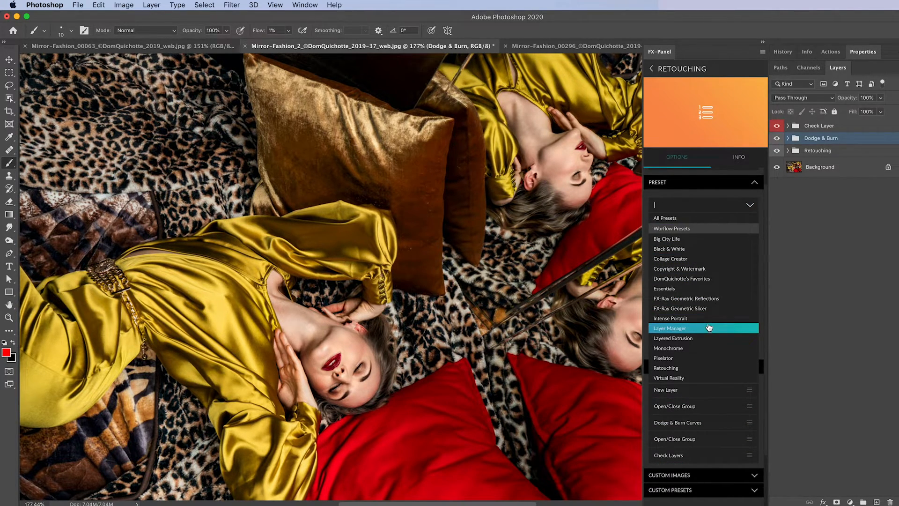
left_click(679, 368)
left_click(684, 303)
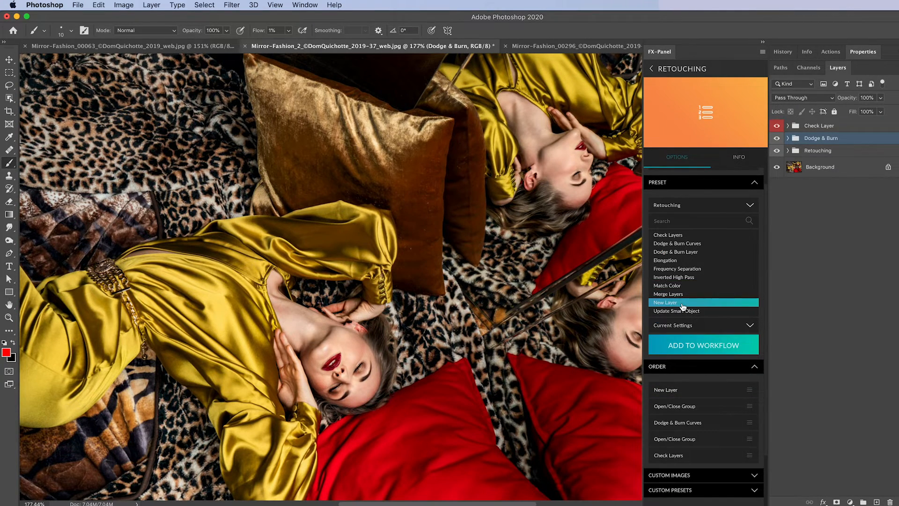
left_click(719, 329)
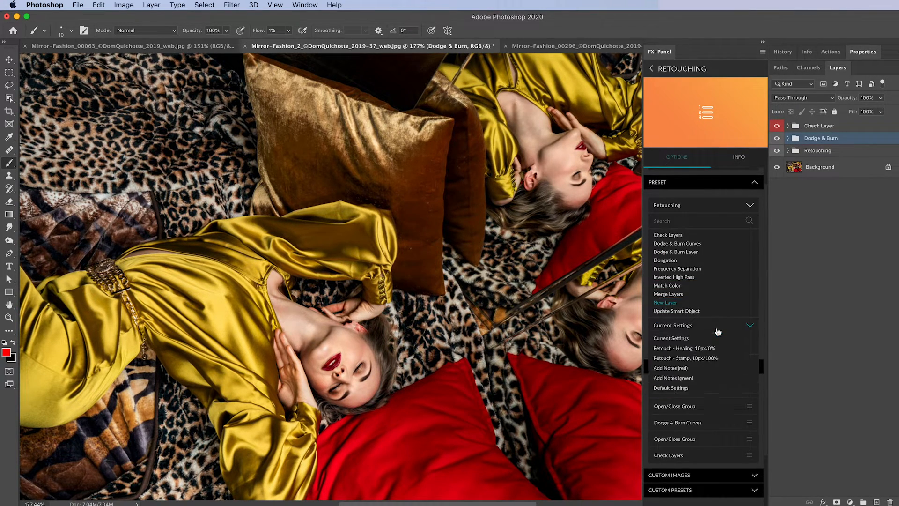
left_click(675, 368)
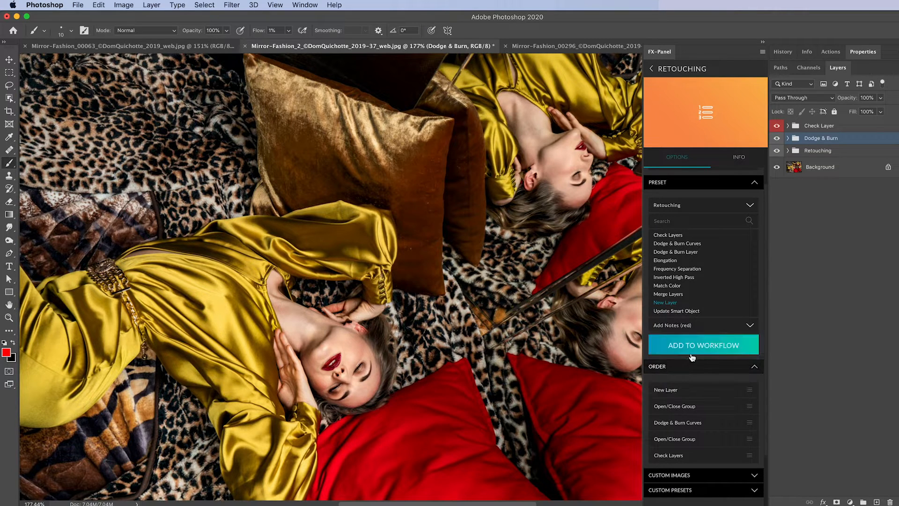
left_click(734, 347)
Delete the Check Layer, Dodge & Burn and Retouching groups, and run the complete Retouching workflow.
left_click(820, 125, "shift")
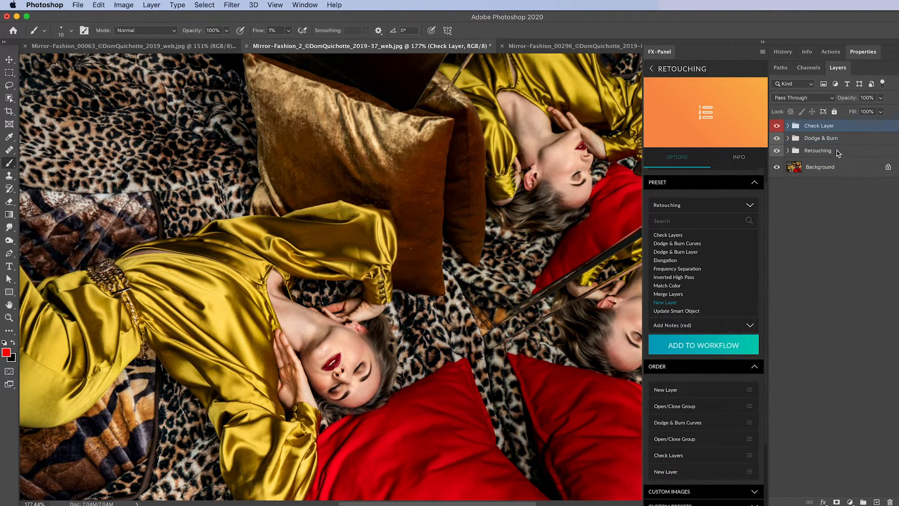
left_click(846, 151, "shift")
key("Delete")
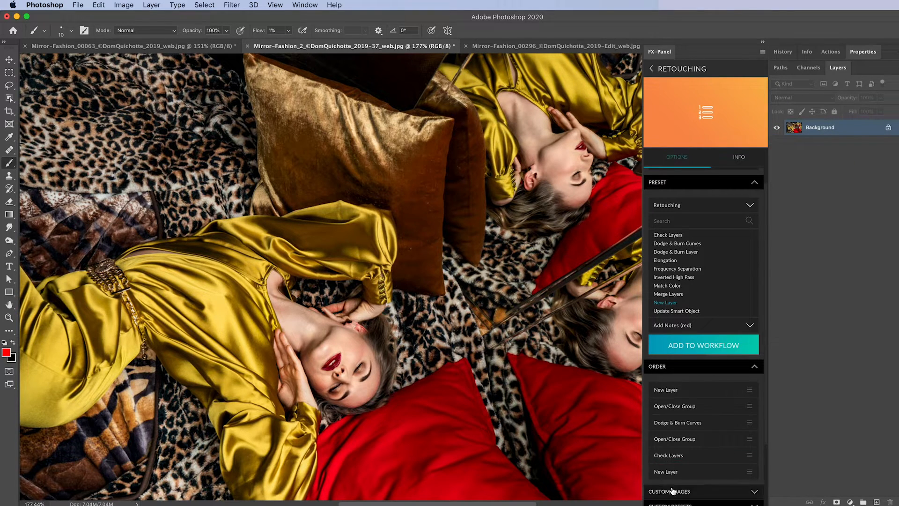
left_click(712, 183)
left_click(706, 412)
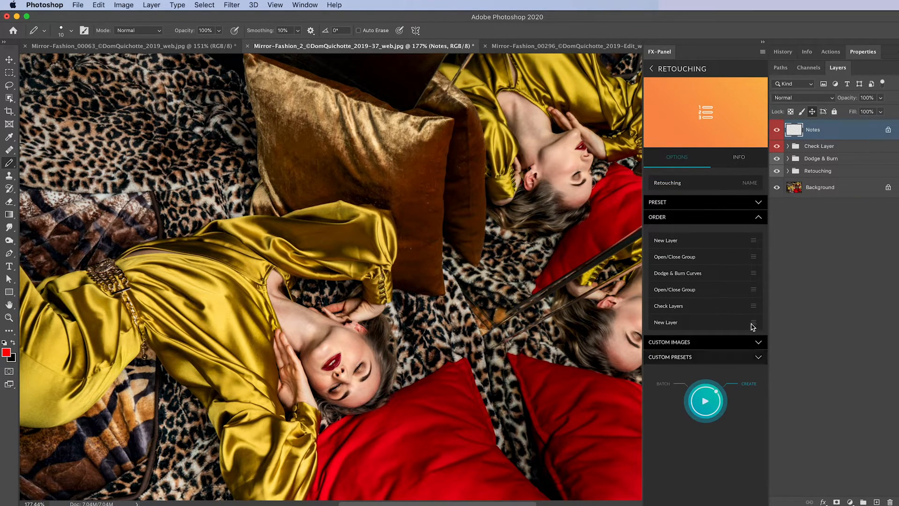
Draw red marks on the Notes layer: circle the reflected faces, cross the leopard fabric, and scribble on the neck.
mouse_move(567, 129)
left_mouse_down()
mouse_move(527, 220)
mouse_move(576, 135)
mouse_move(542, 177)
left_mouse_up()
left_click_drag(87, 97, 271, 236)
left_click_drag(206, 149, 142, 214)
mouse_move(285, 303)
left_mouse_down()
mouse_move(308, 310)
mouse_move(322, 329)
left_mouse_up()
left_click_drag(627, 325, 634, 318)
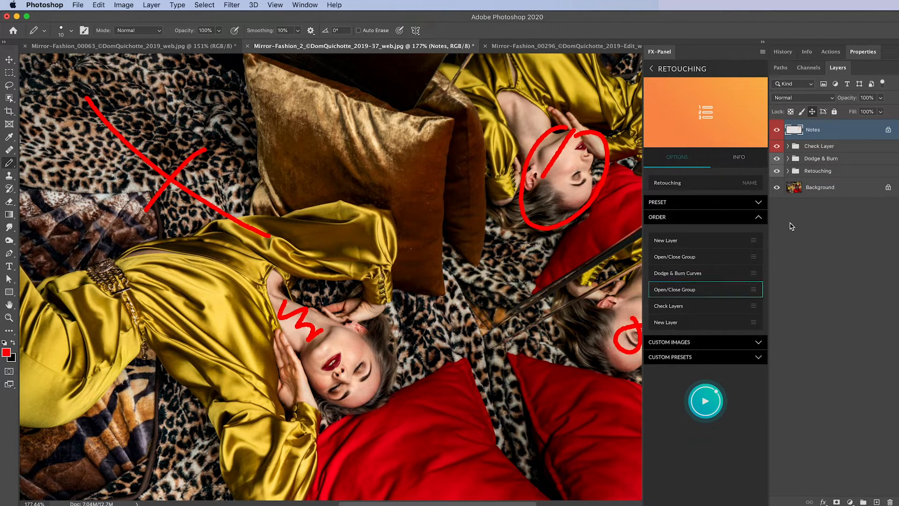
Expand the Retouching group and select the retouch layer inside it.
left_click(788, 171)
left_click(829, 188)
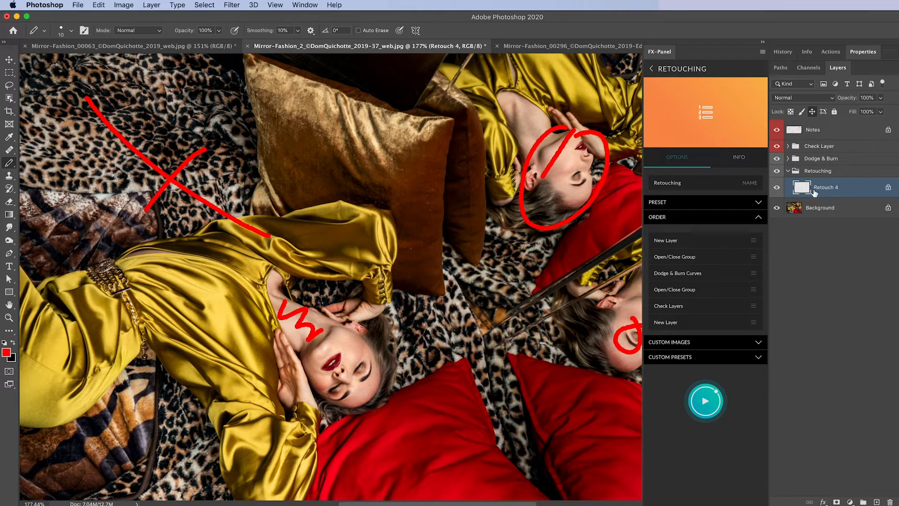